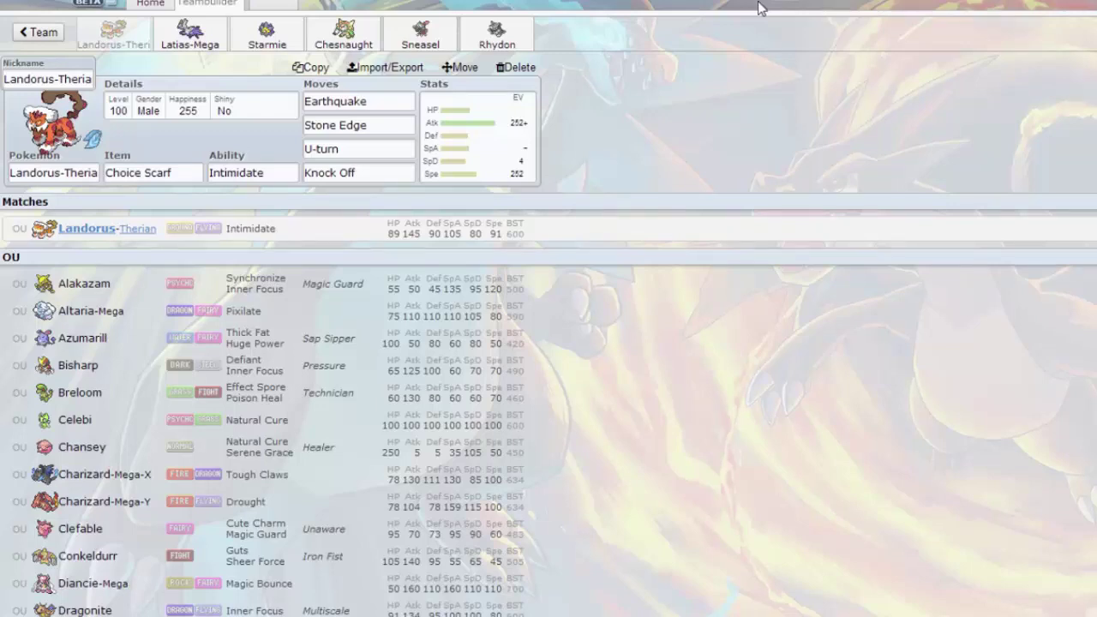
# - Review Latias-Mega's EV spread and set its fourth move to Recover
pyautogui.click(190, 35)
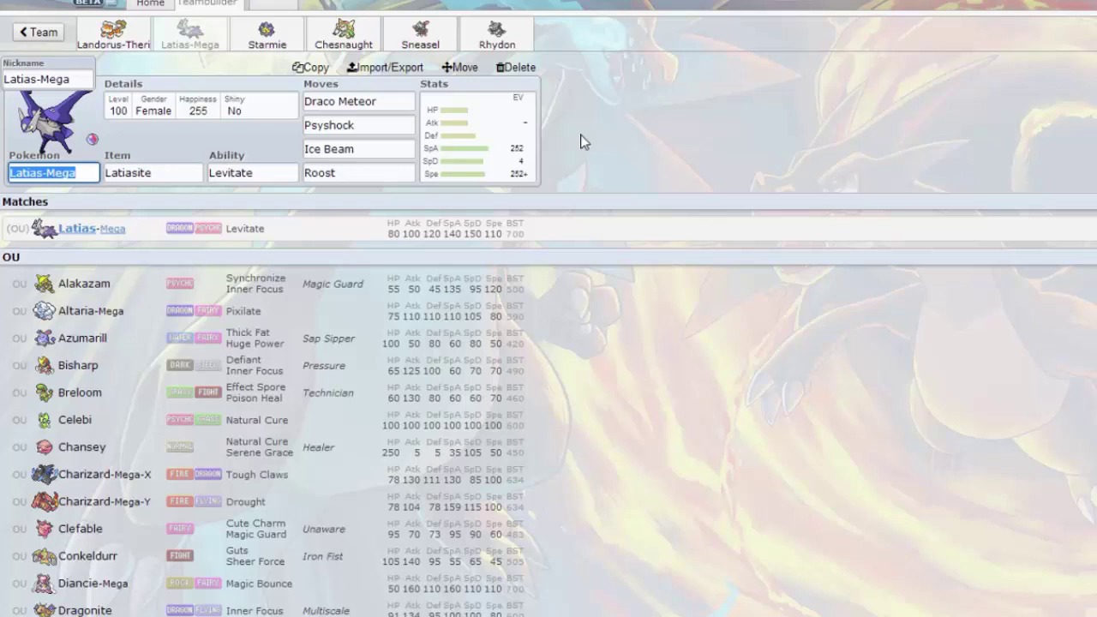
pyautogui.click(483, 139)
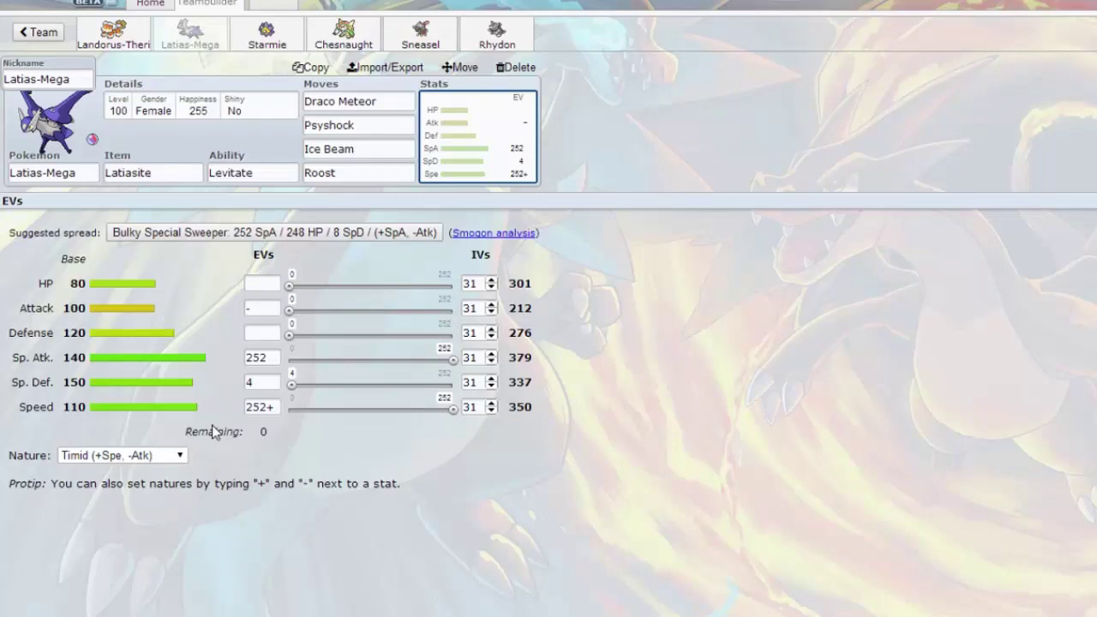
pyautogui.click(319, 172)
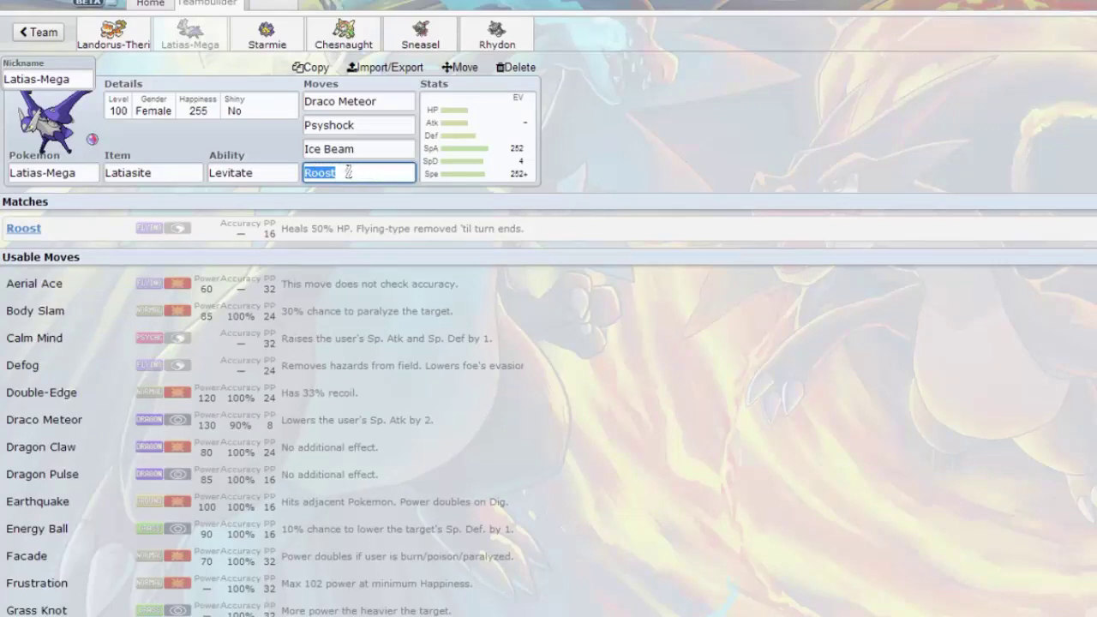
pyautogui.click(348, 172)
pyautogui.moveTo(349, 172); pyautogui.dragTo(314, 169)
pyautogui.write('ecover')
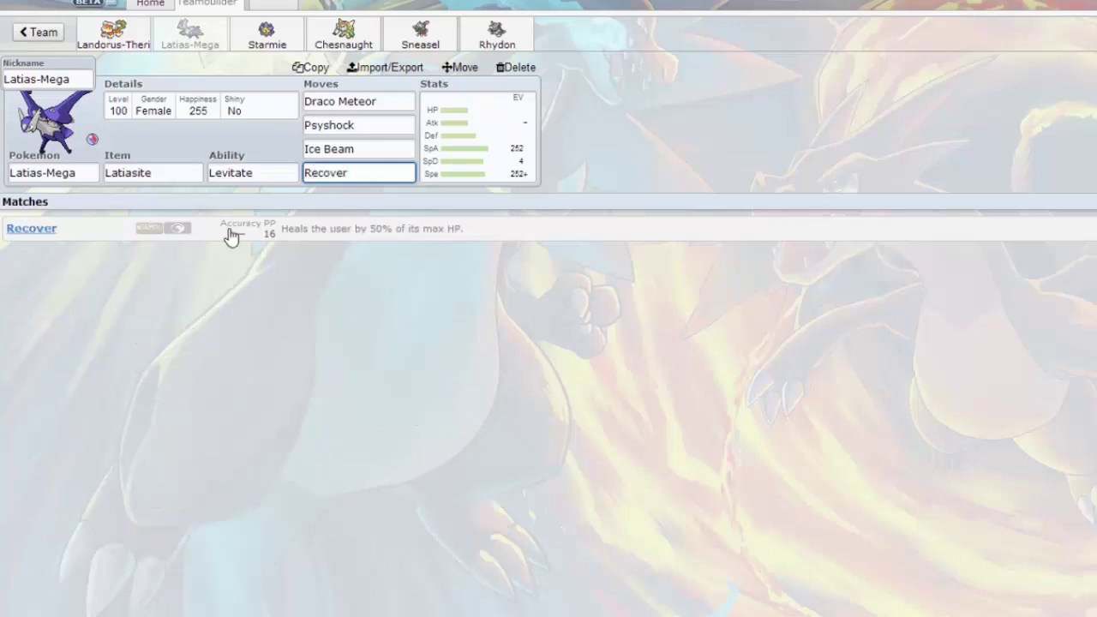
pyautogui.press('Return')
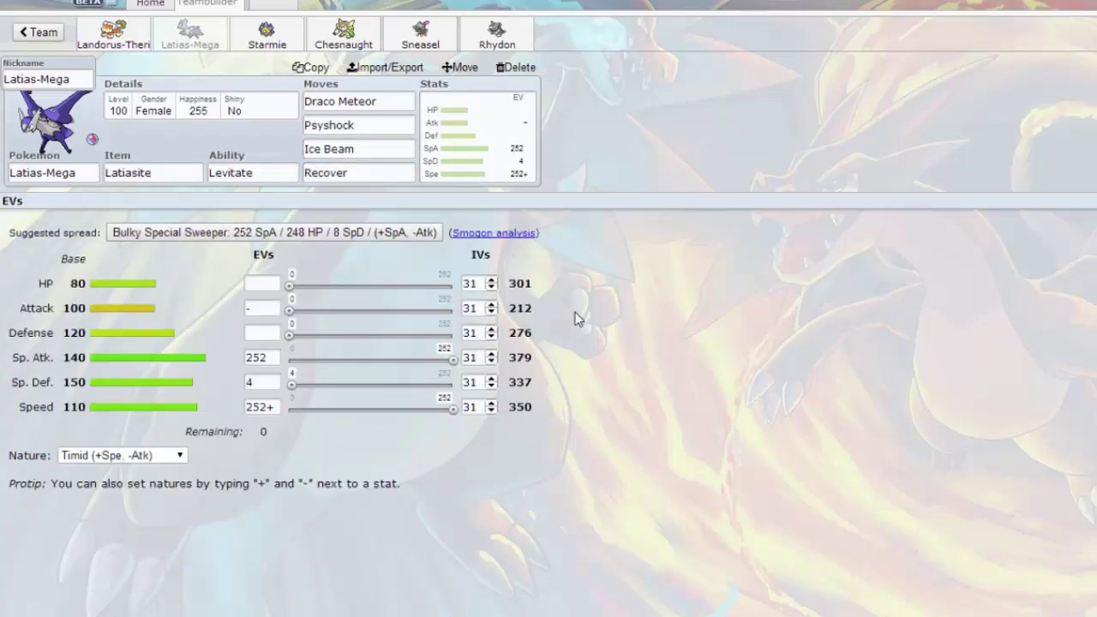
# - Look over Starmie's set, and invest 252 EVs in Chesnaught's Defense while keeping the boosting nature mark
pyautogui.click(267, 39)
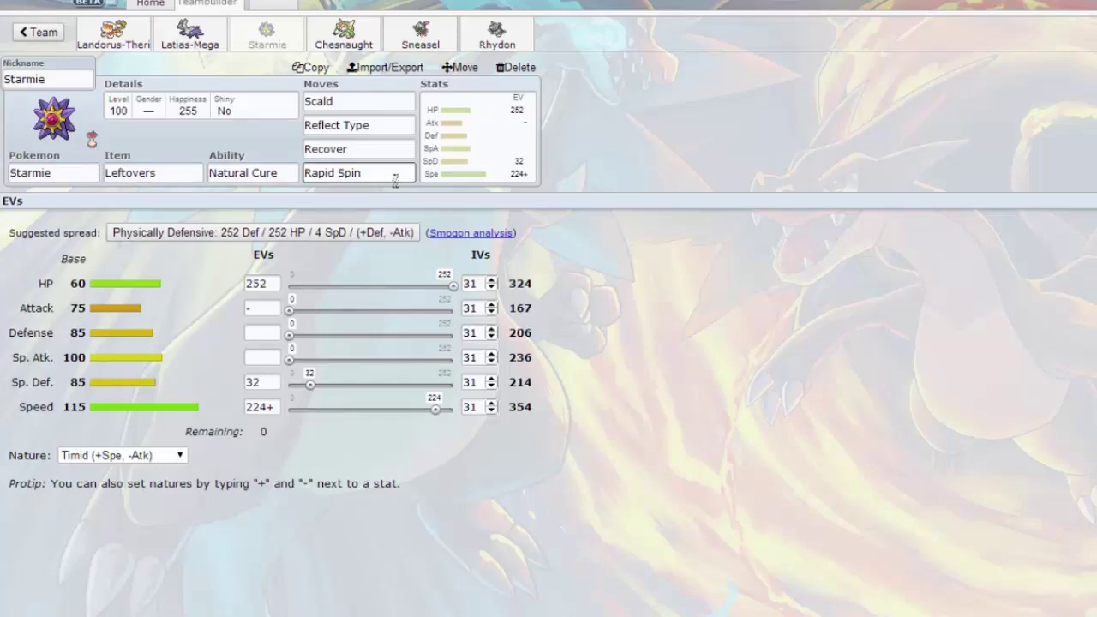
pyautogui.click(343, 36)
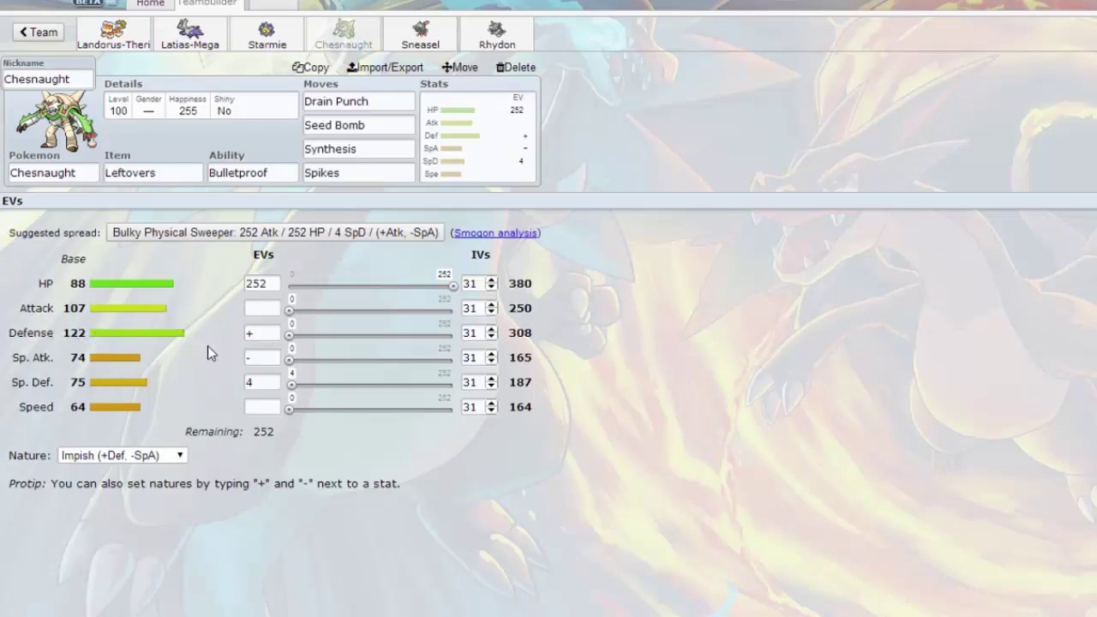
pyautogui.click(247, 333)
pyautogui.write('252')
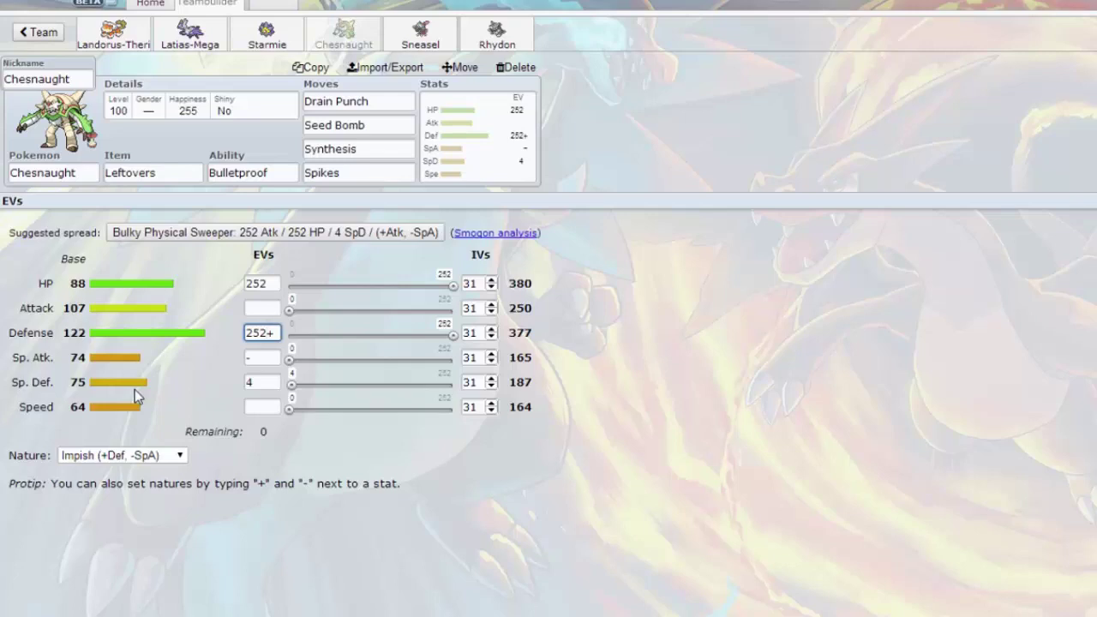
# - Review the moves, items and EV spreads of Sneasel and Rhydon
pyautogui.click(411, 47)
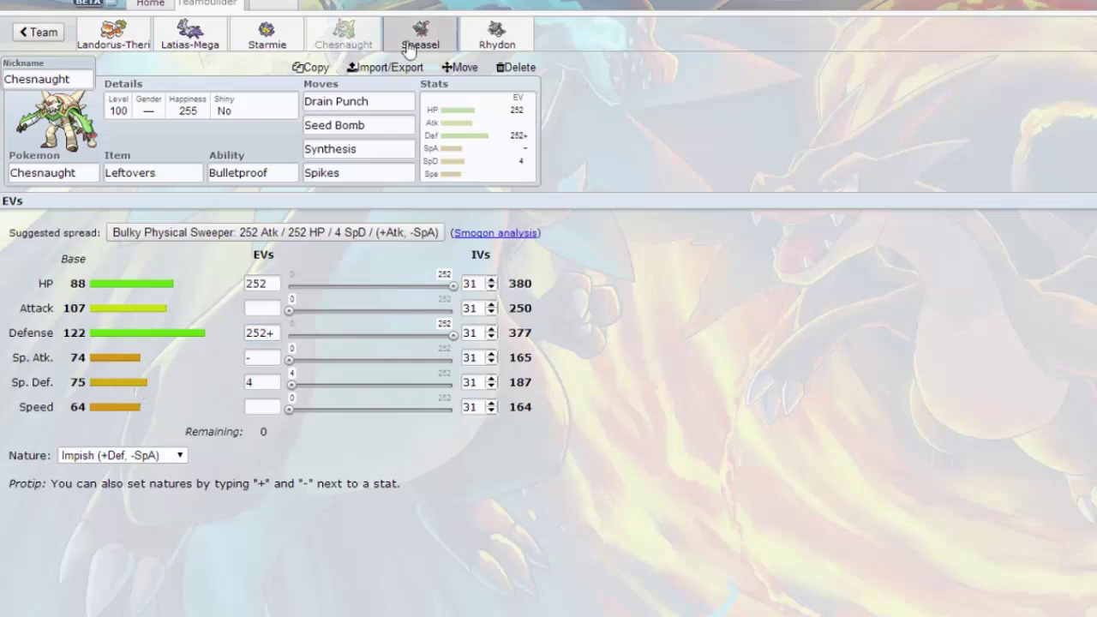
pyautogui.click(348, 172)
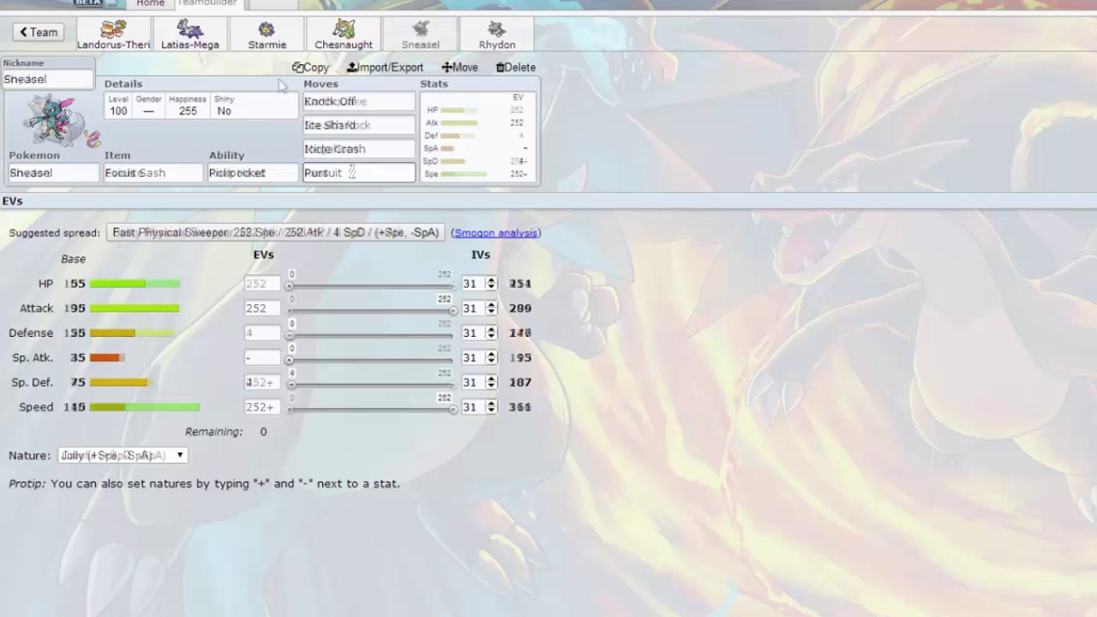
pyautogui.click(498, 34)
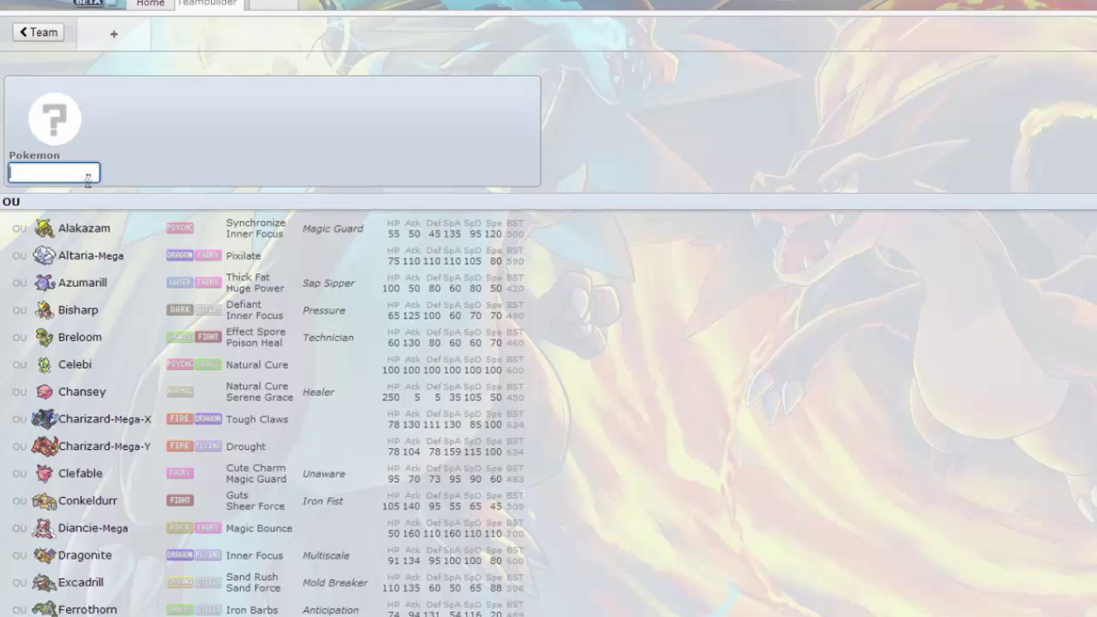
# - Add Absol-Mega as the first Pokémon of the empty team with the pre-Mega ability Justified
pyautogui.write('abs')
pyautogui.click(121, 265)
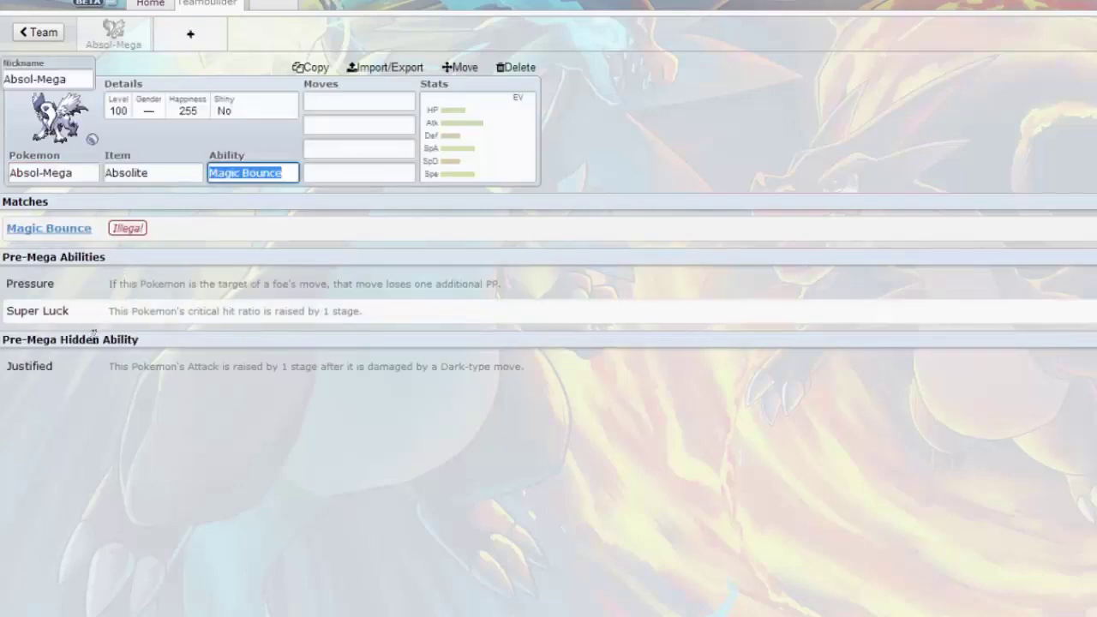
pyautogui.click(86, 366)
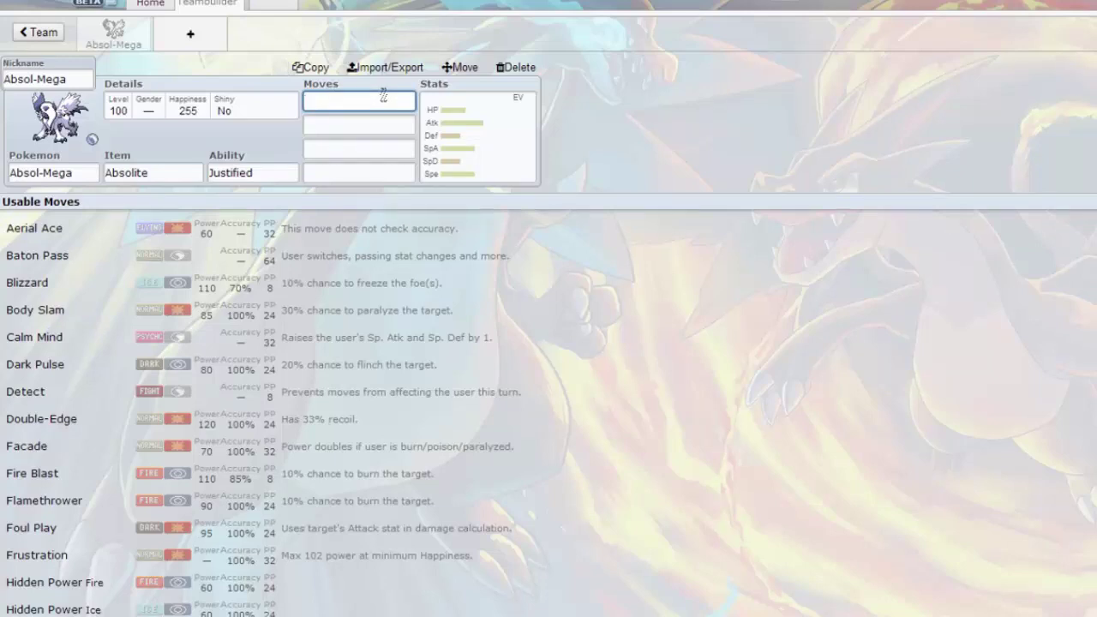
# - Give Absol-Mega 216 Speed EVs and a nature that raises Speed and lowers Sp. Def
pyautogui.click(452, 144)
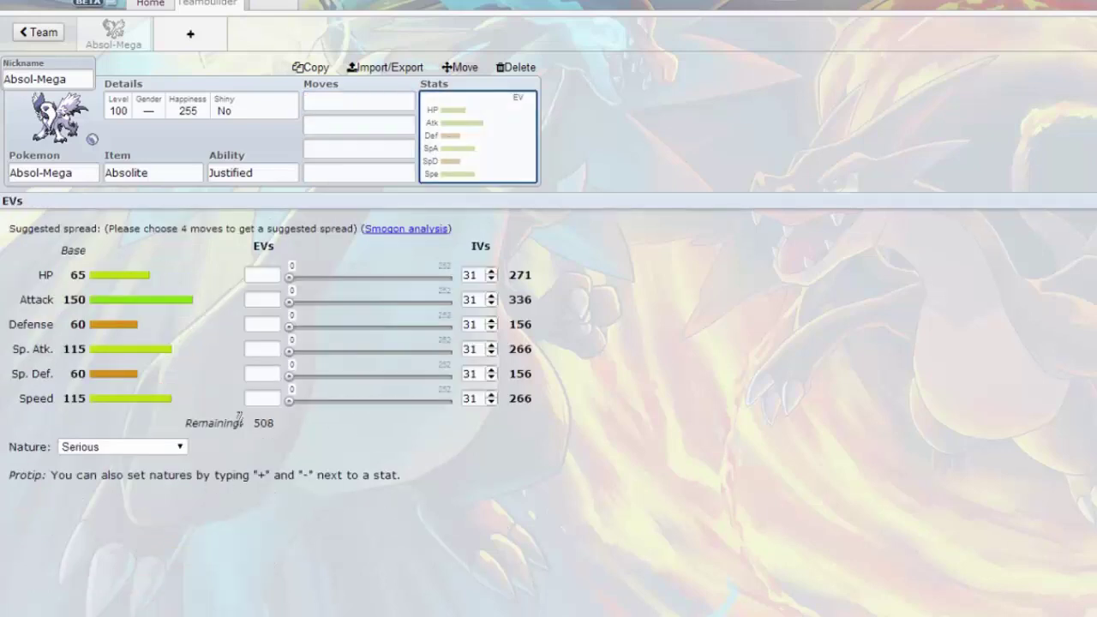
pyautogui.click(263, 374)
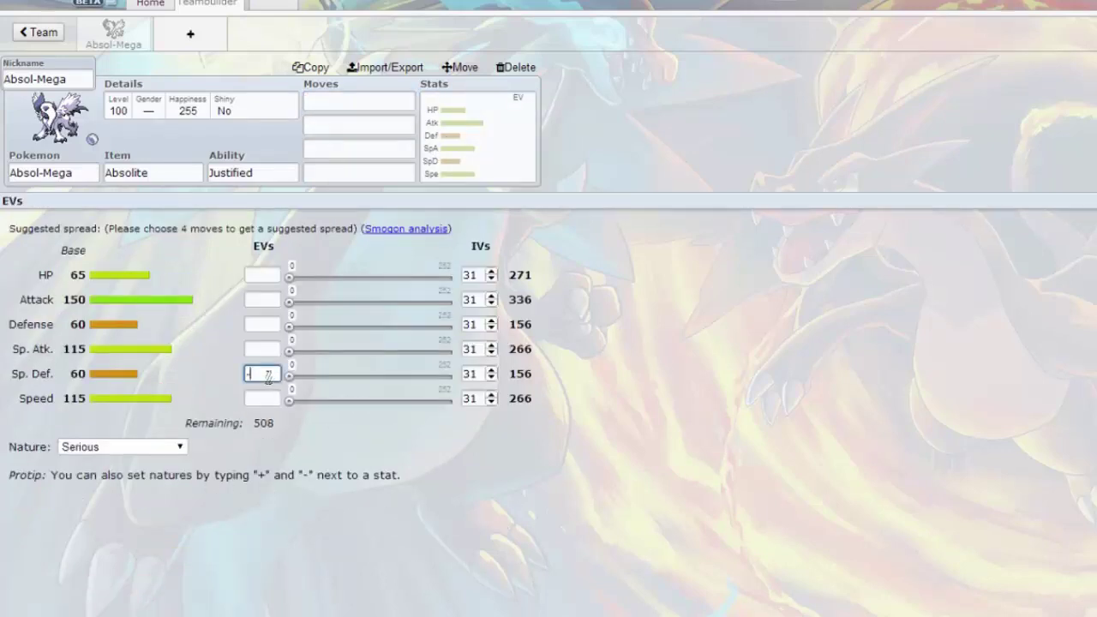
pyautogui.write('-')
pyautogui.click(265, 399)
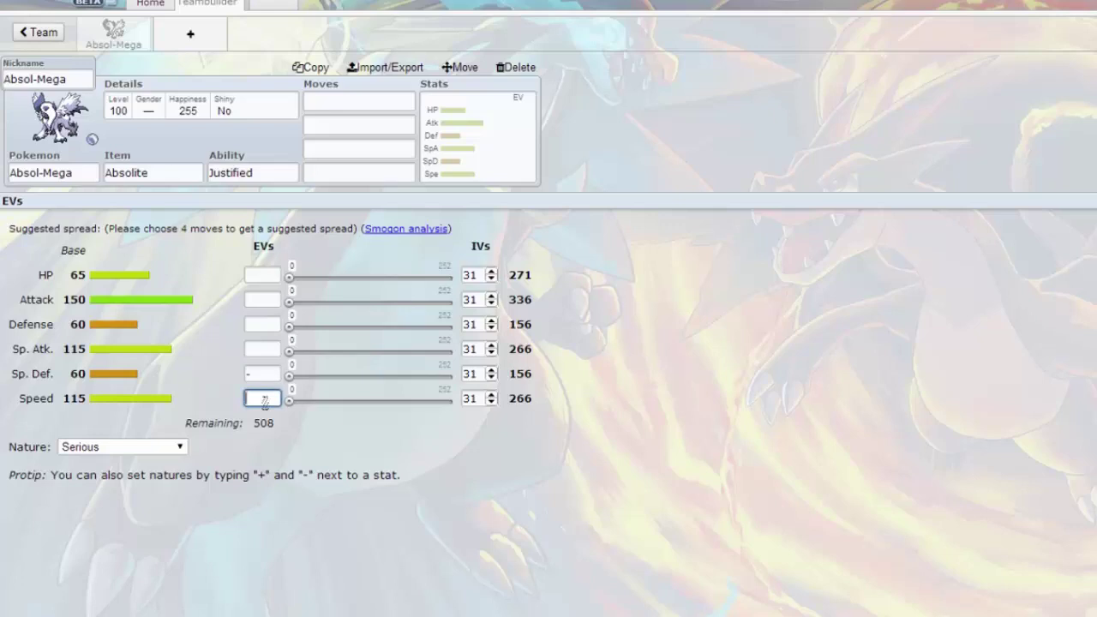
pyautogui.write('216')
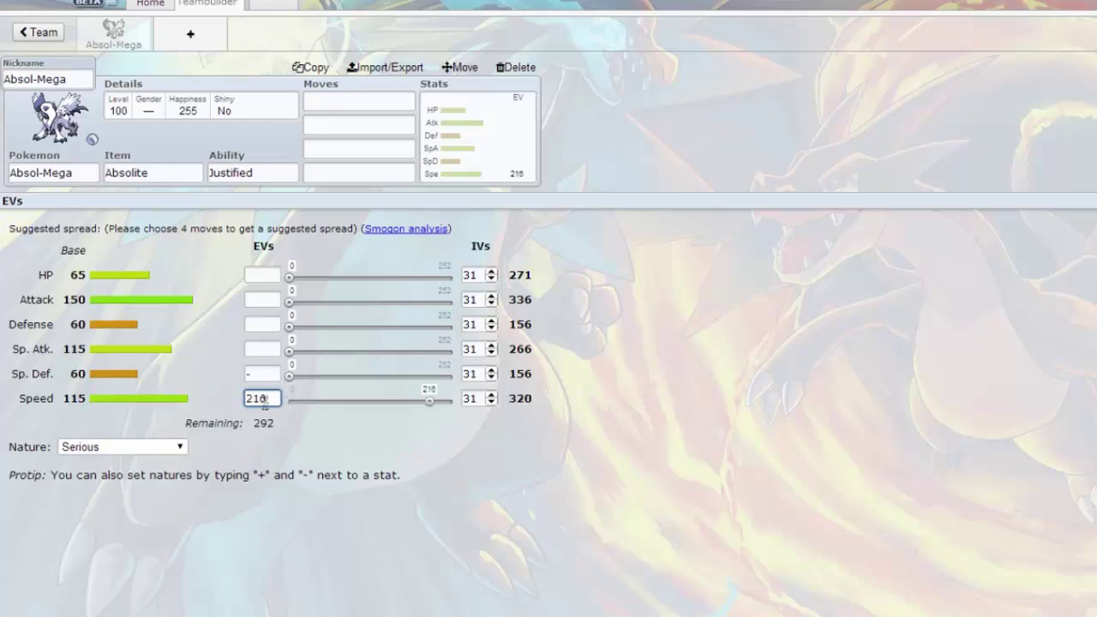
pyautogui.write('+')
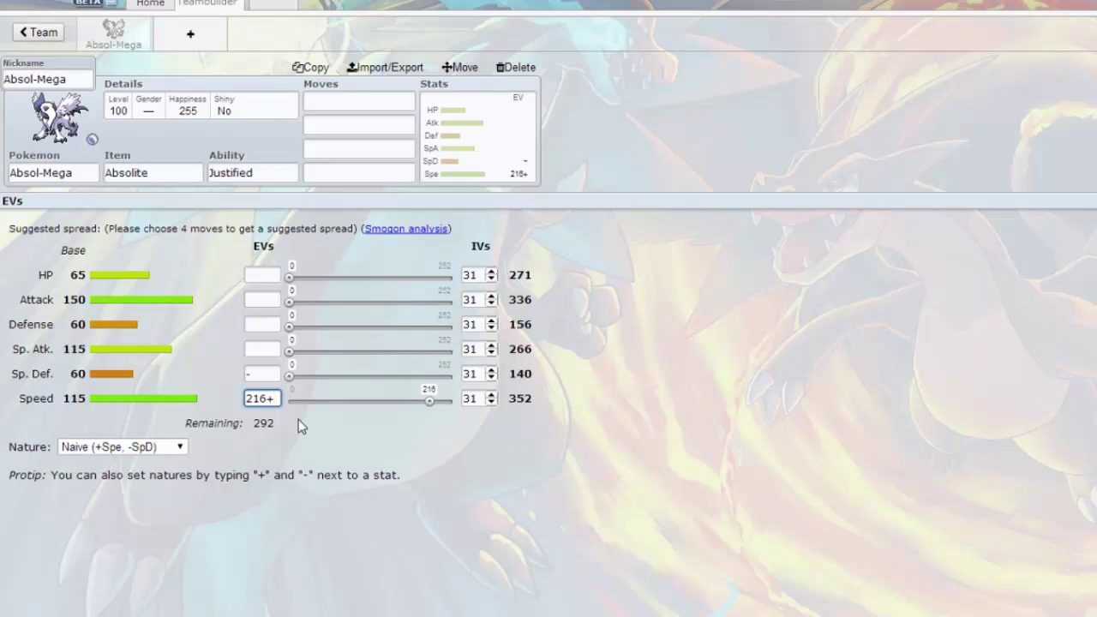
# - Set Absol-Mega's nickname to Death Angel
pyautogui.moveTo(74, 79); pyautogui.dragTo(3, 76)
pyautogui.write('Deat')
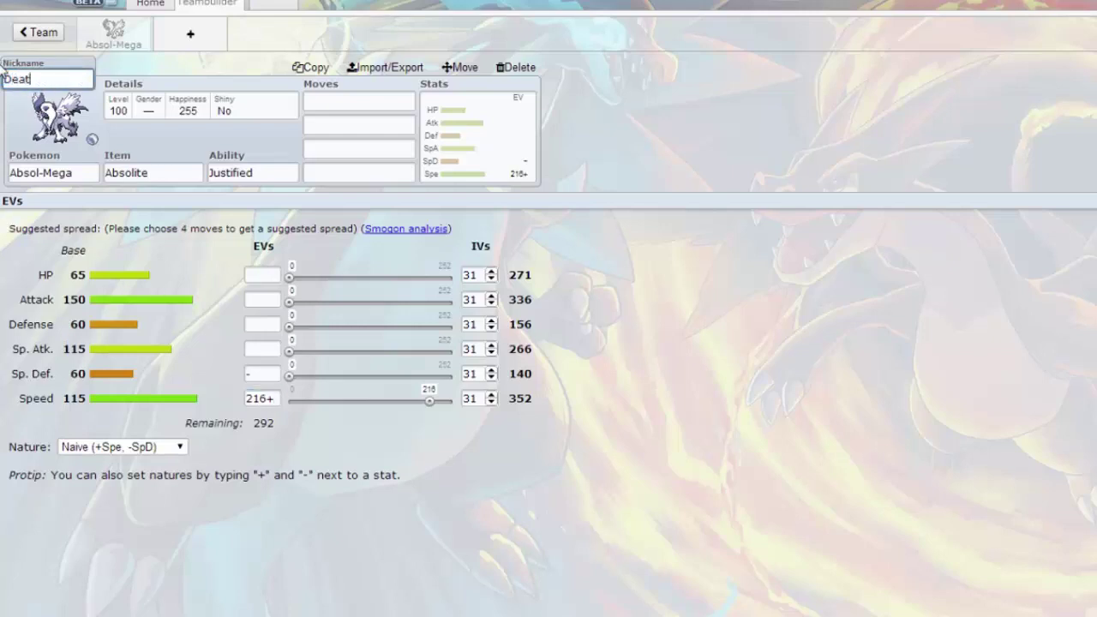
pyautogui.write('h Angel')
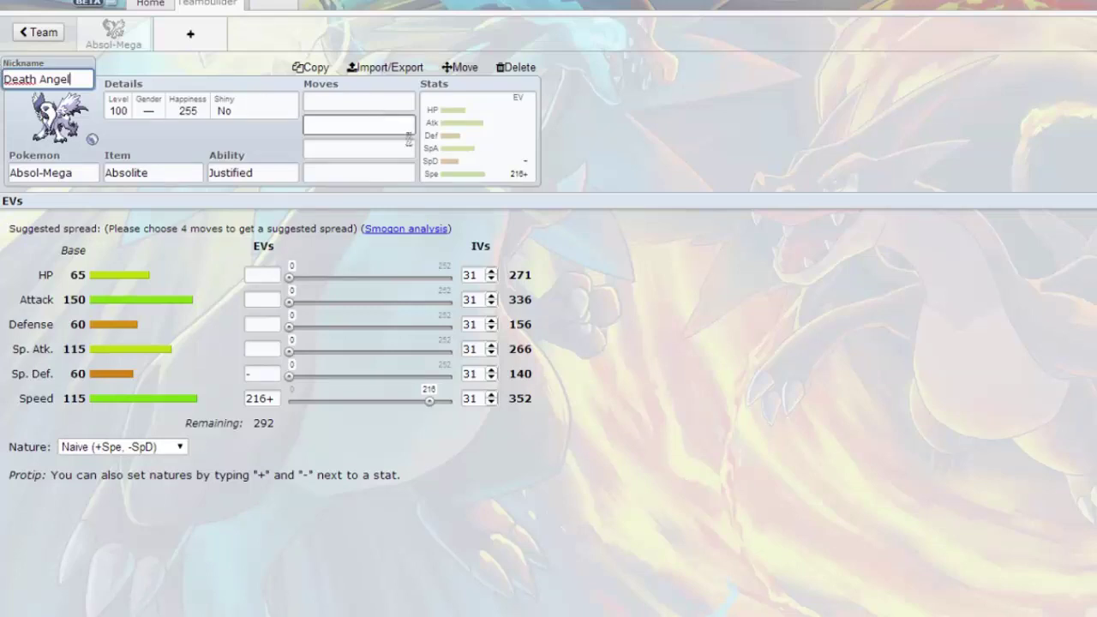
# - Assign Absol-Mega 100 Sp. Atk. EVs and 192 Attack EVs
pyautogui.click(254, 349)
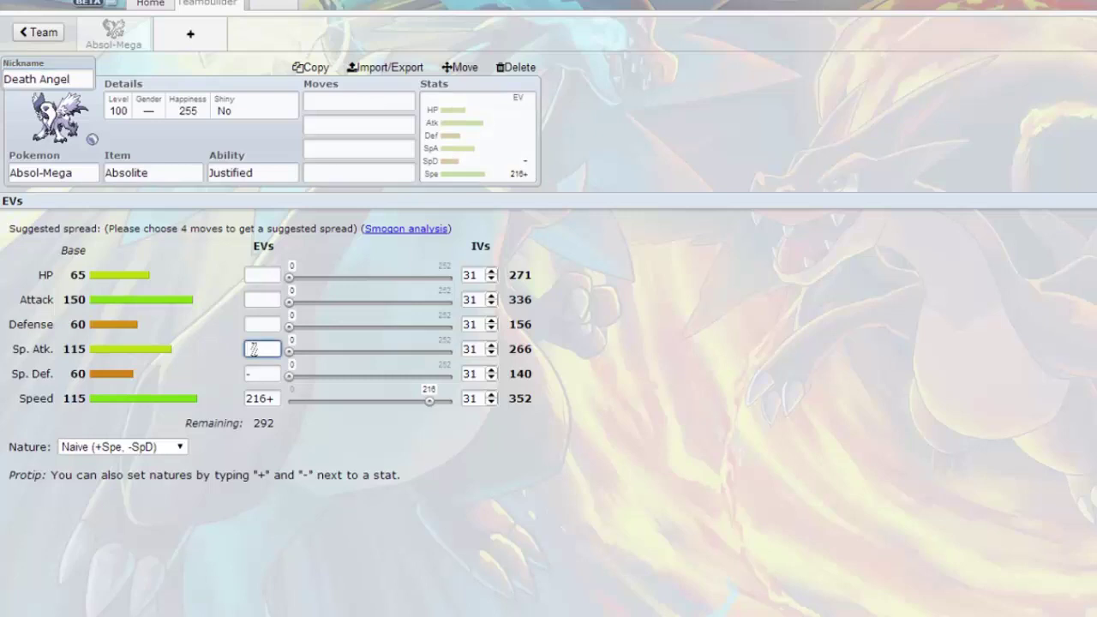
pyautogui.write('100')
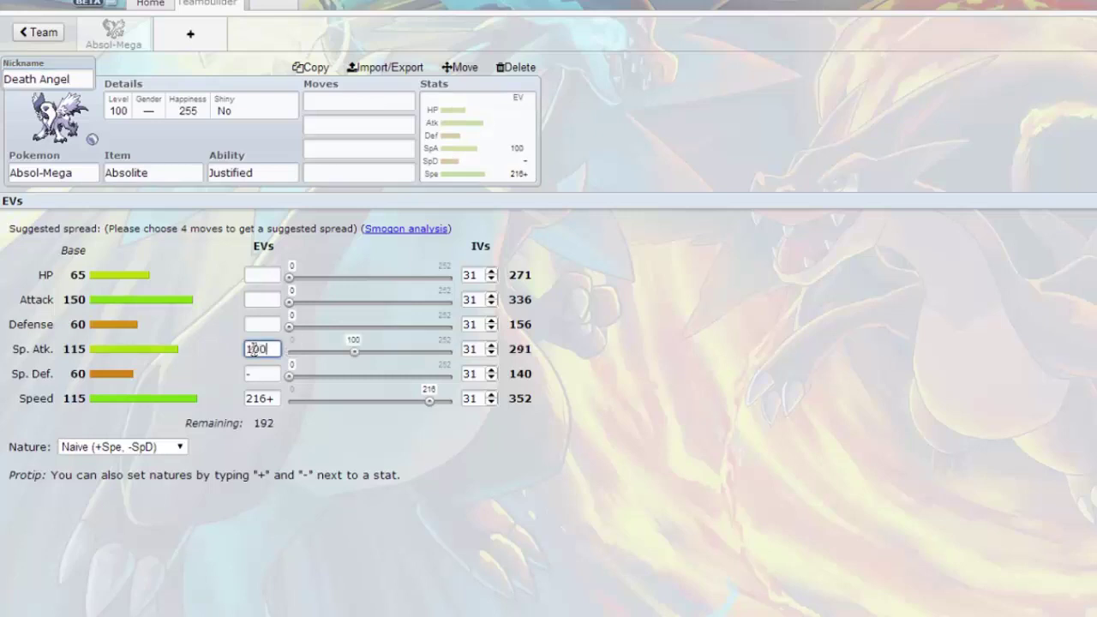
pyautogui.click(255, 300)
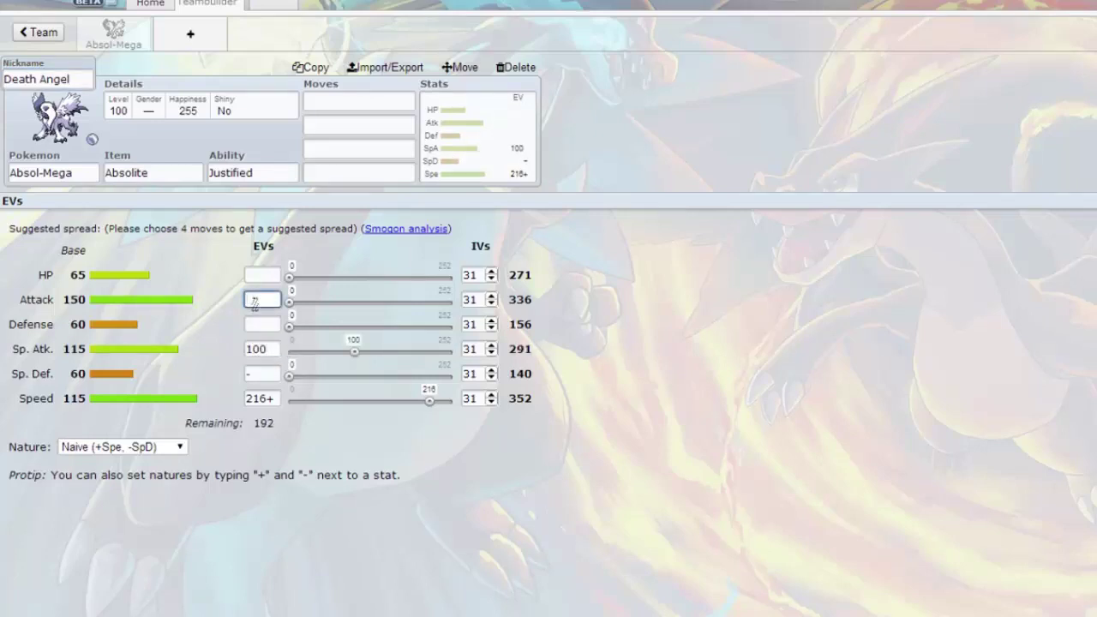
pyautogui.write('192')
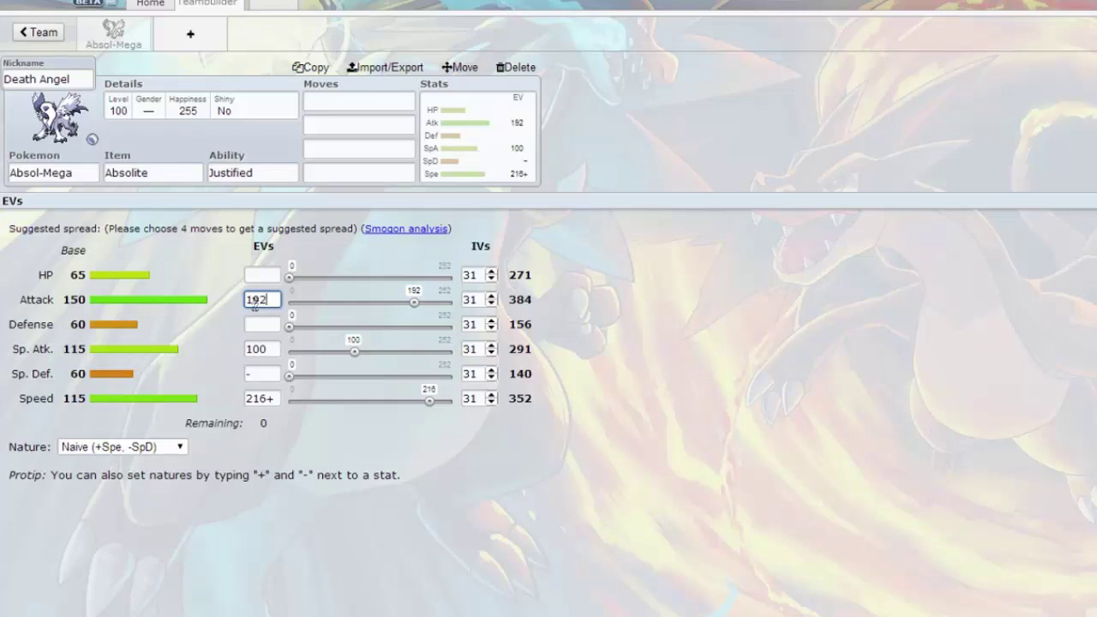
# - Fill Absol-Mega's four move slots with Sucker Punch, Knock Off, Ice Beam and Fire Blast
pyautogui.click(329, 102)
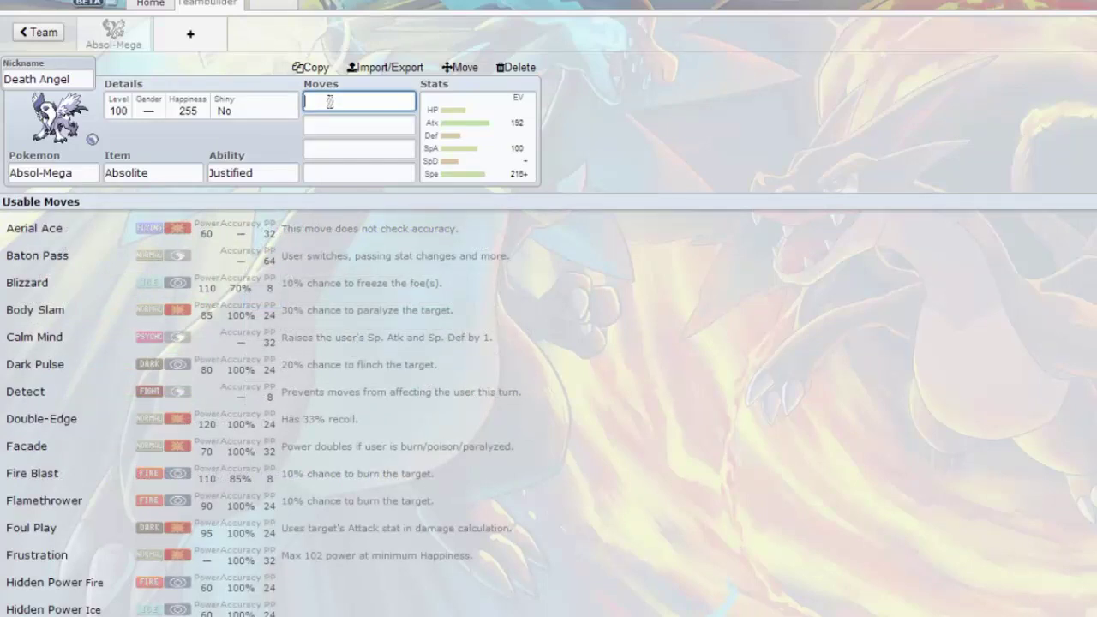
pyautogui.write('suc')
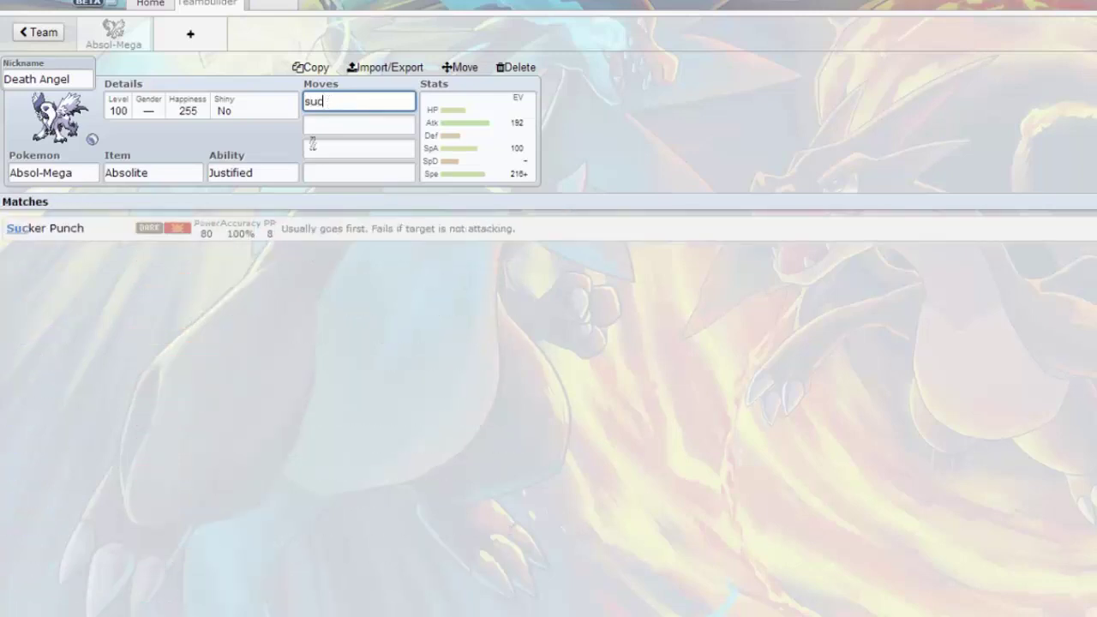
pyautogui.click(218, 237)
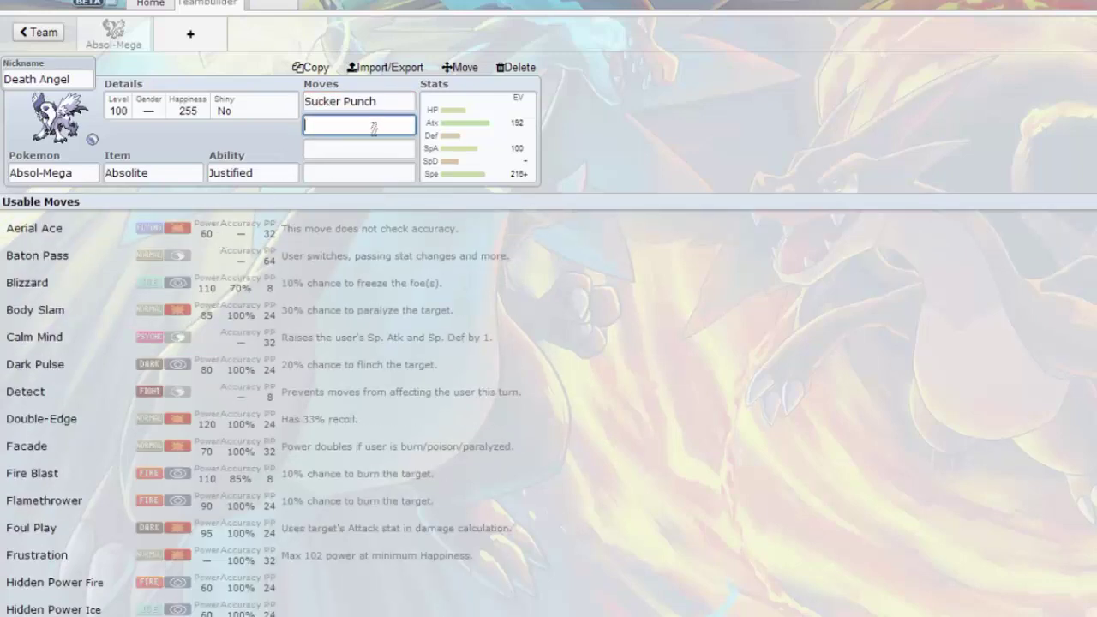
pyautogui.write('kno')
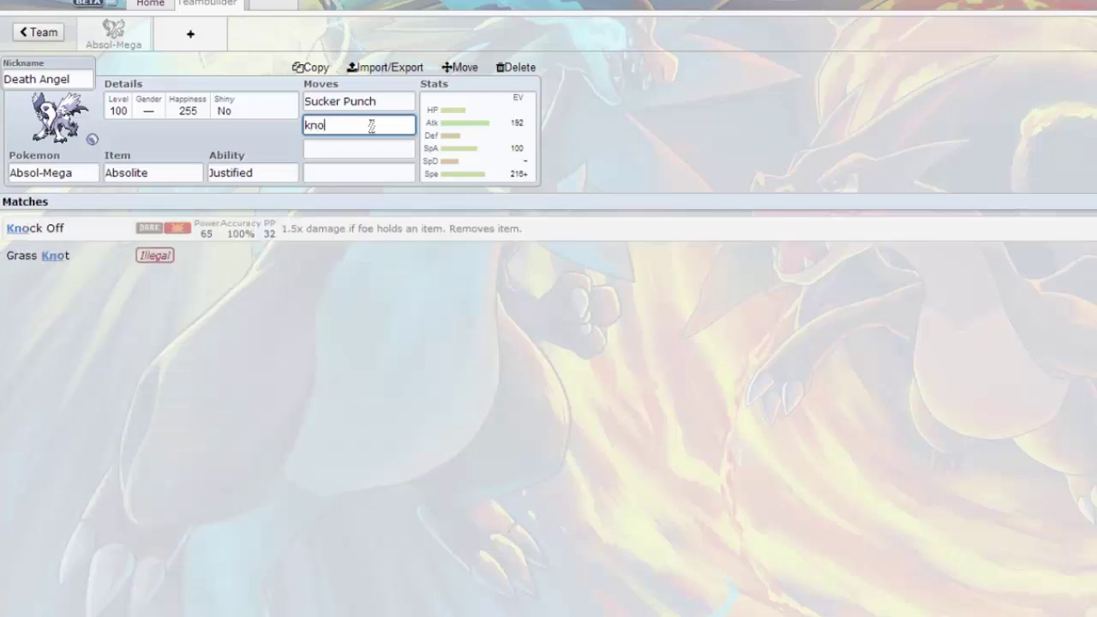
pyautogui.click(248, 239)
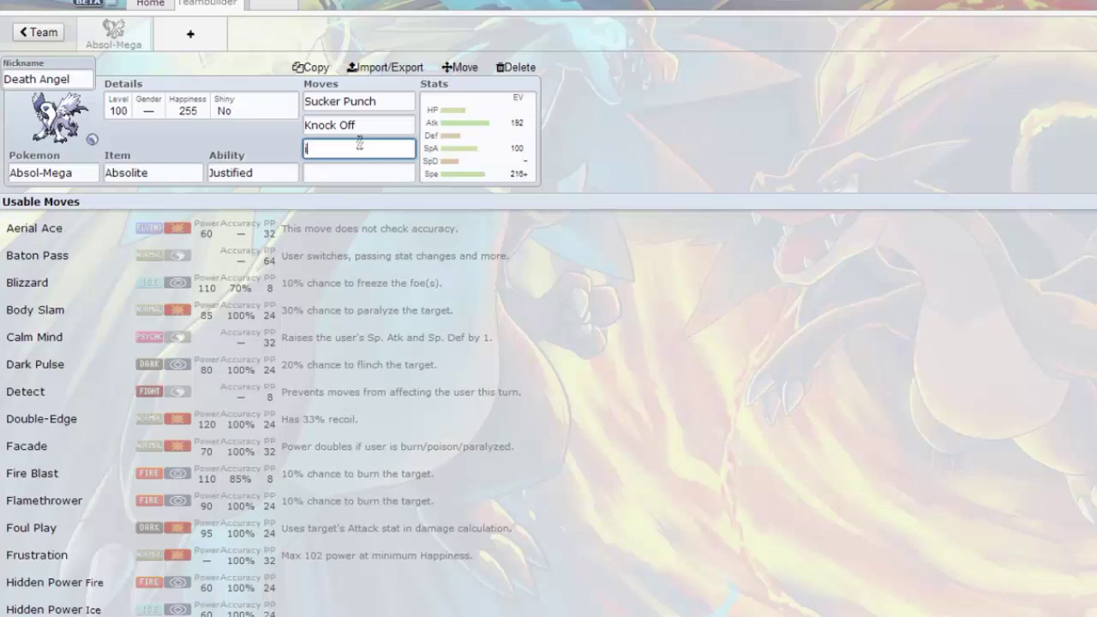
pyautogui.write('ice')
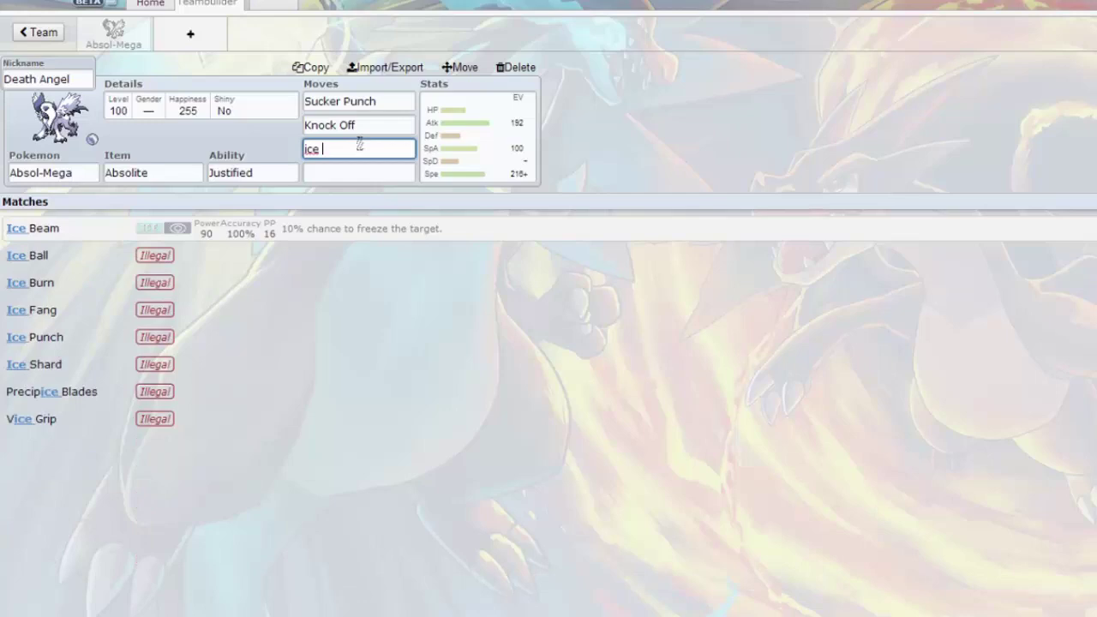
pyautogui.click(269, 230)
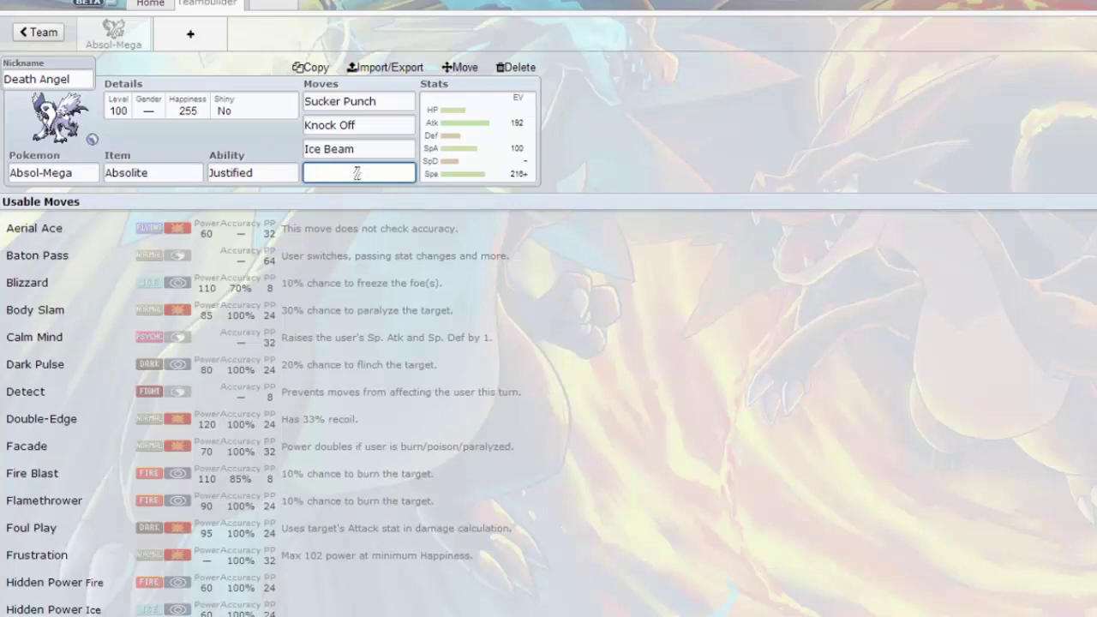
pyautogui.write('flire')
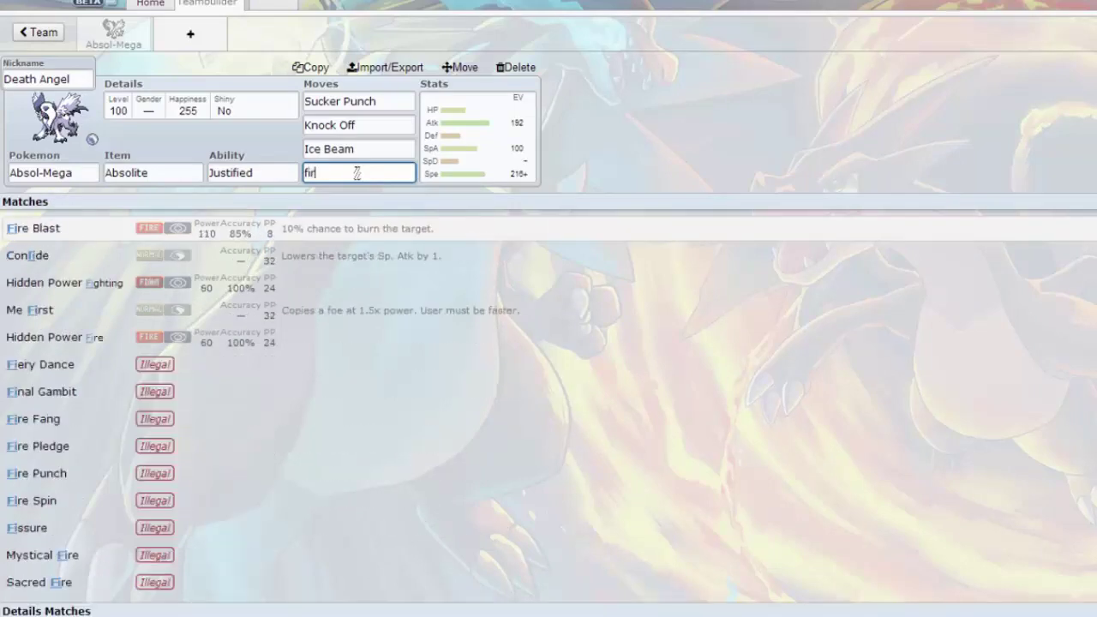
pyautogui.click(306, 235)
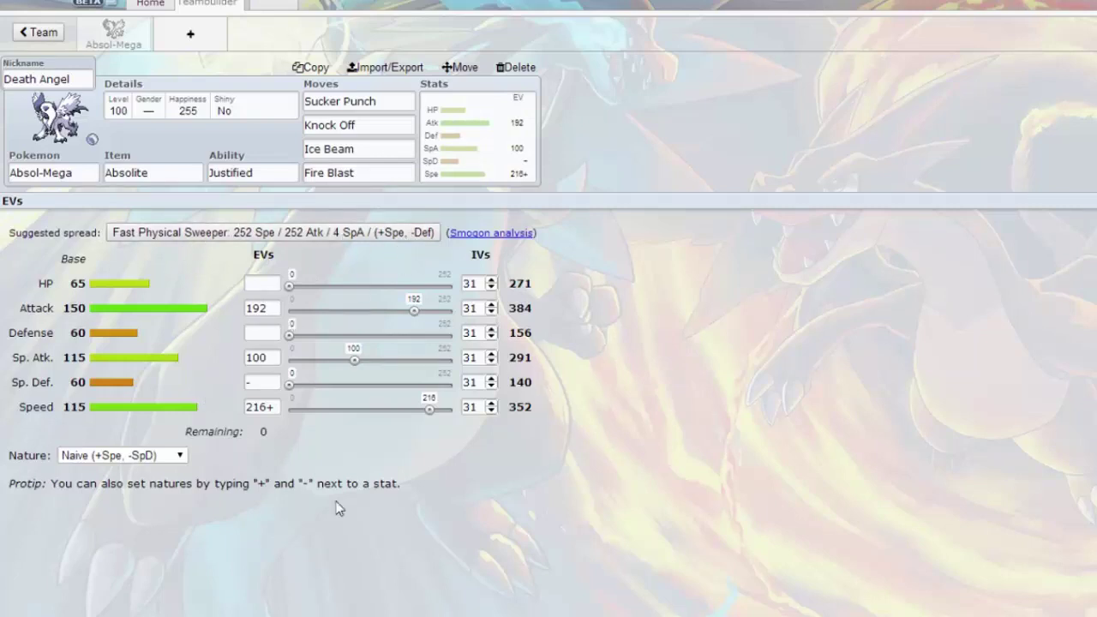
# - Switch Absol-Mega's nature to Hasty by making Defense the lowered stat, and start a second Pokémon slot
pyautogui.click(262, 333)
pyautogui.write('-')
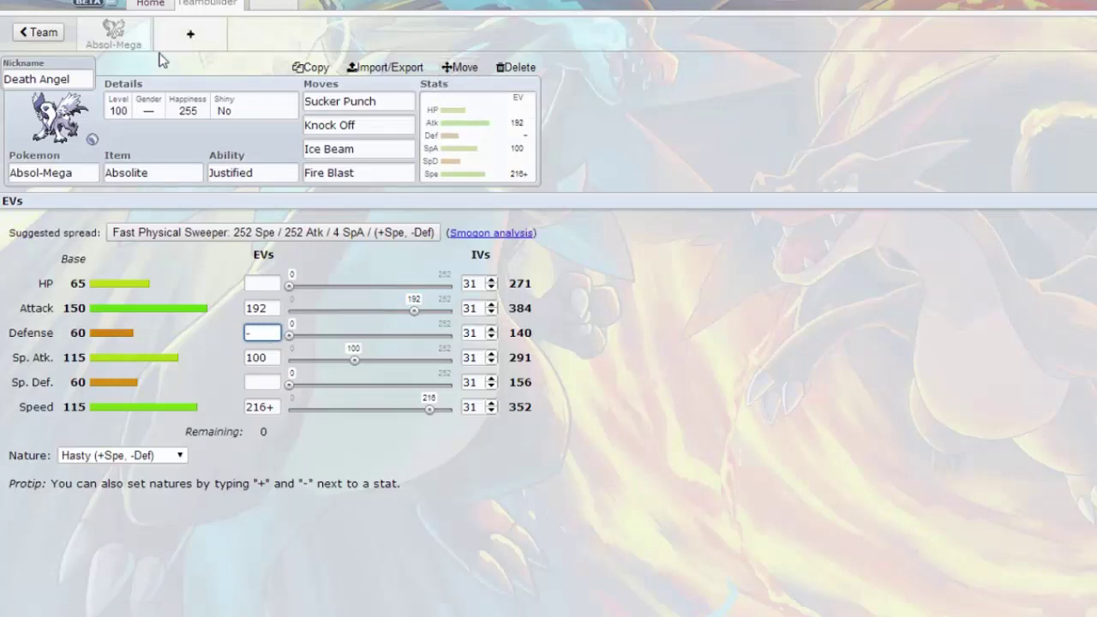
pyautogui.click(190, 38)
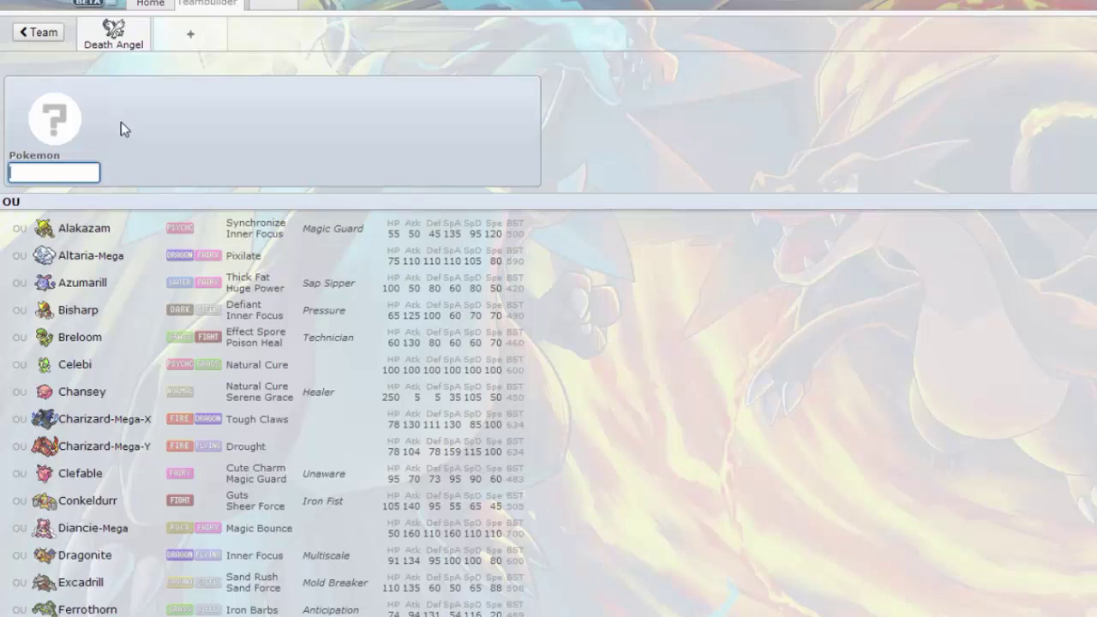
# - Add Arcanine as the team's second Pokémon and nickname it Fukano
pyautogui.write('Arca')
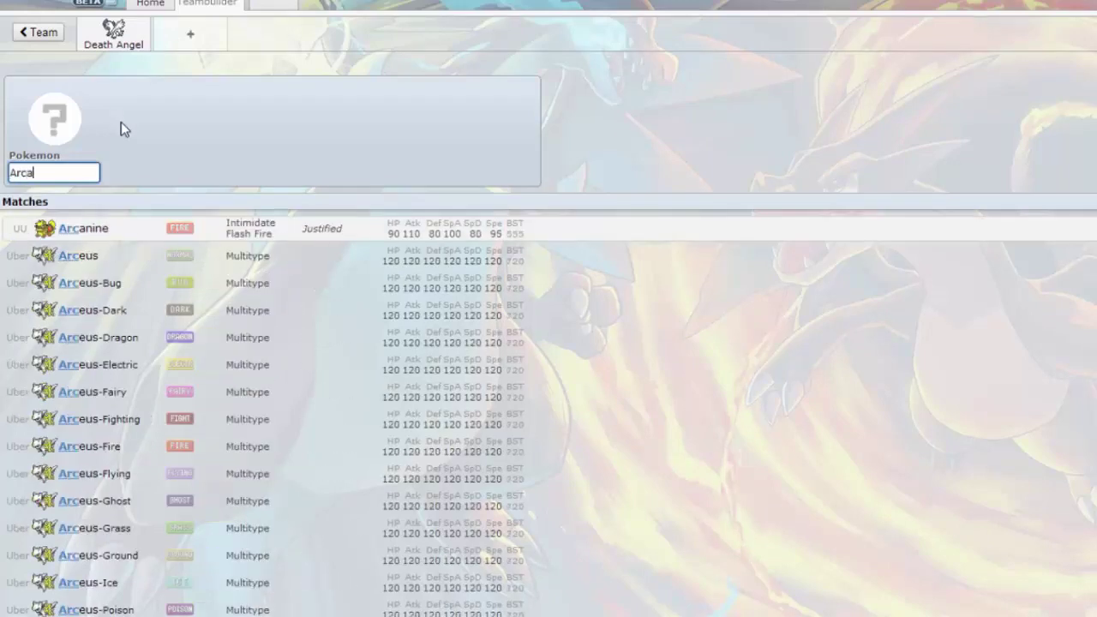
pyautogui.click(176, 234)
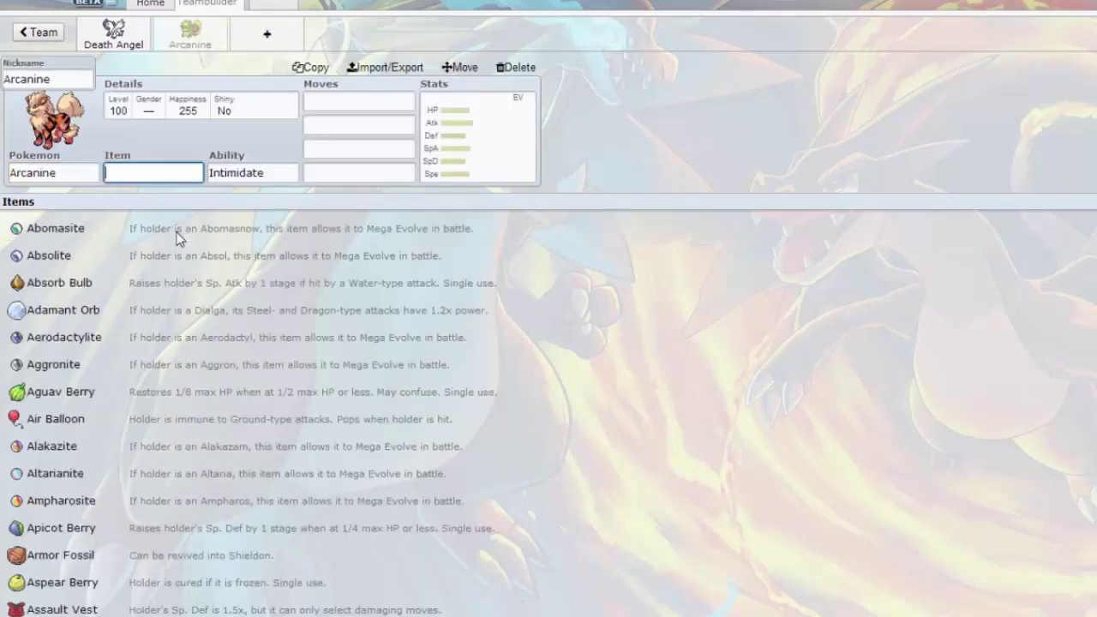
pyautogui.click(64, 78)
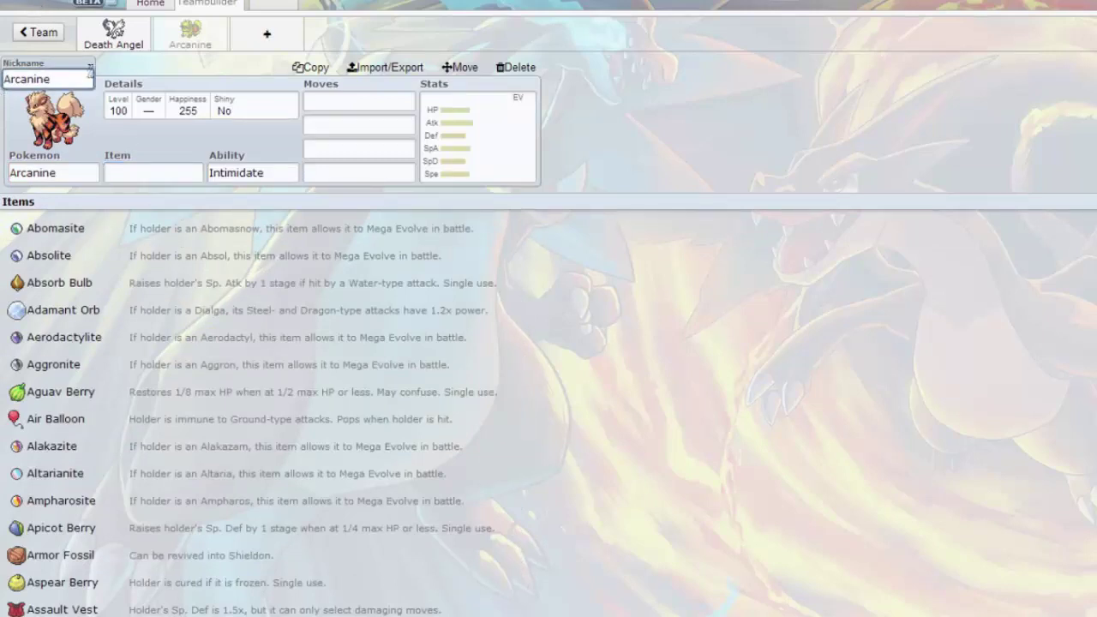
pyautogui.moveTo(63, 78); pyautogui.dragTo(4, 77)
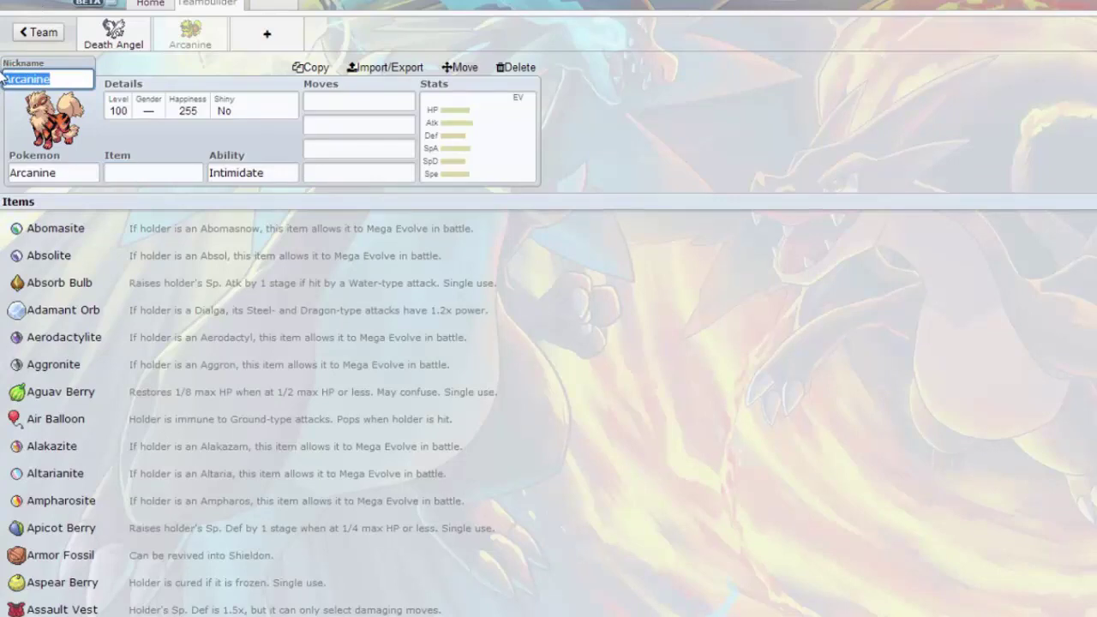
pyautogui.write('Fukano')
# - Set the gender of both Absol-Mega and Arcanine to Male
pyautogui.click(120, 38)
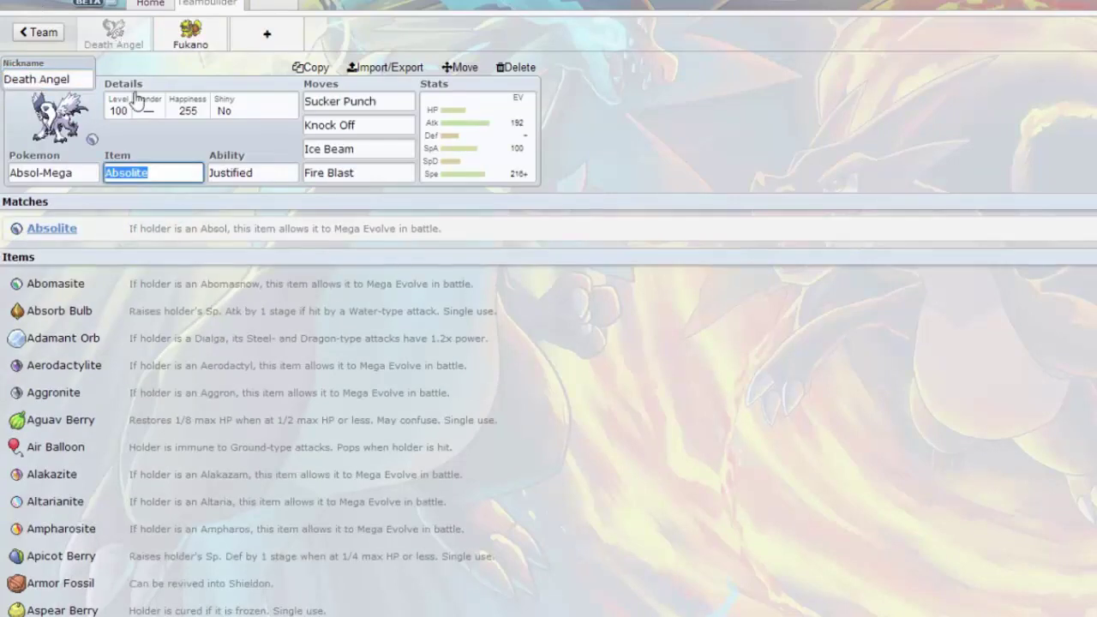
pyautogui.click(130, 107)
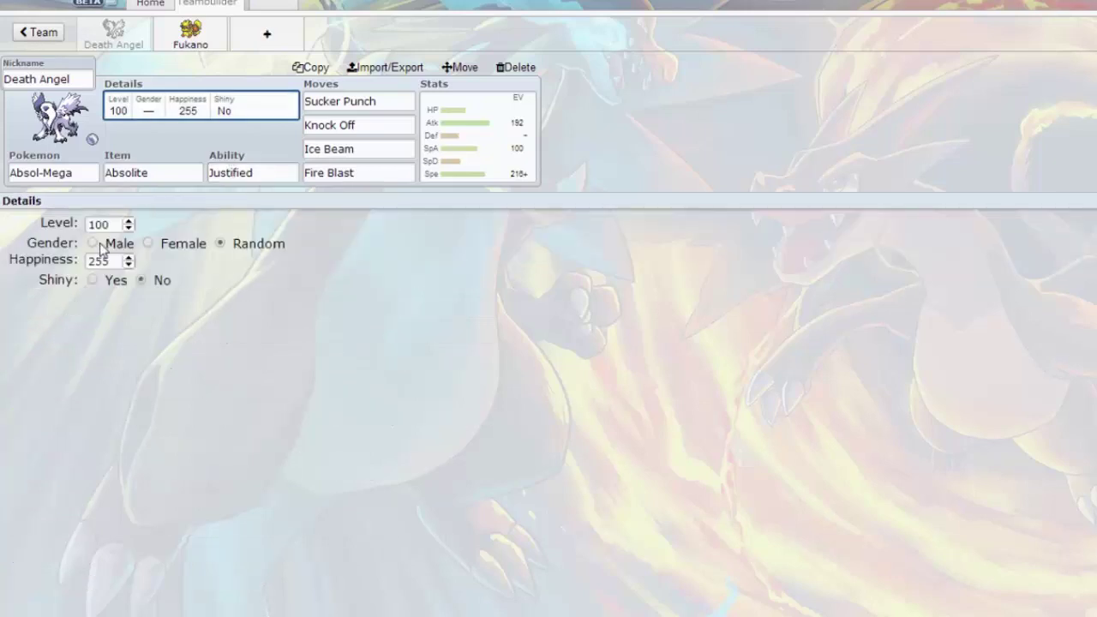
pyautogui.click(94, 243)
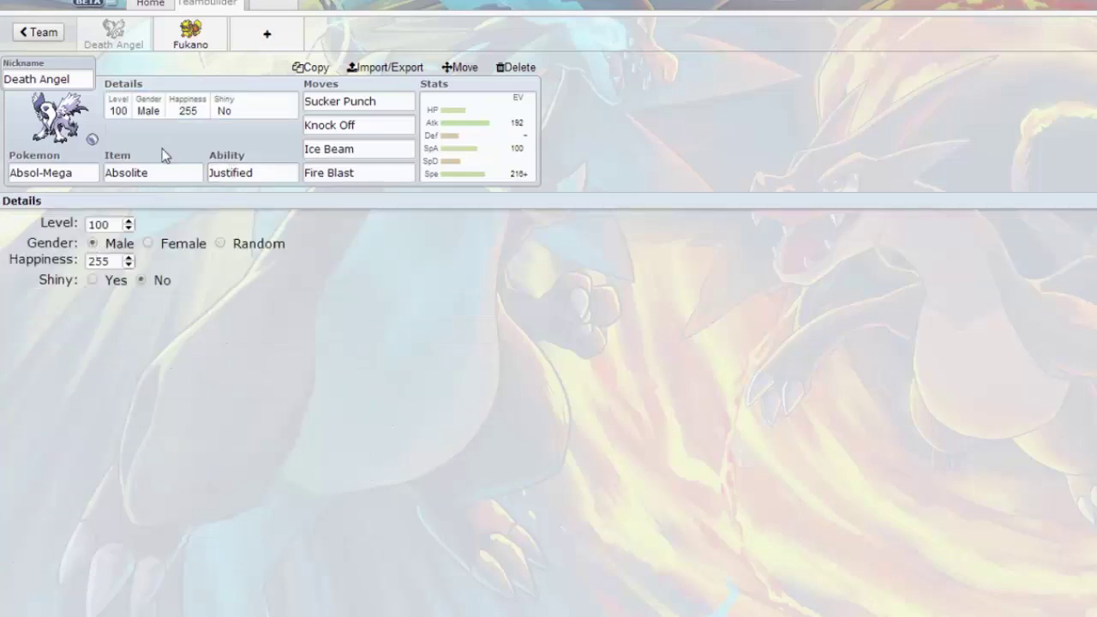
pyautogui.click(182, 48)
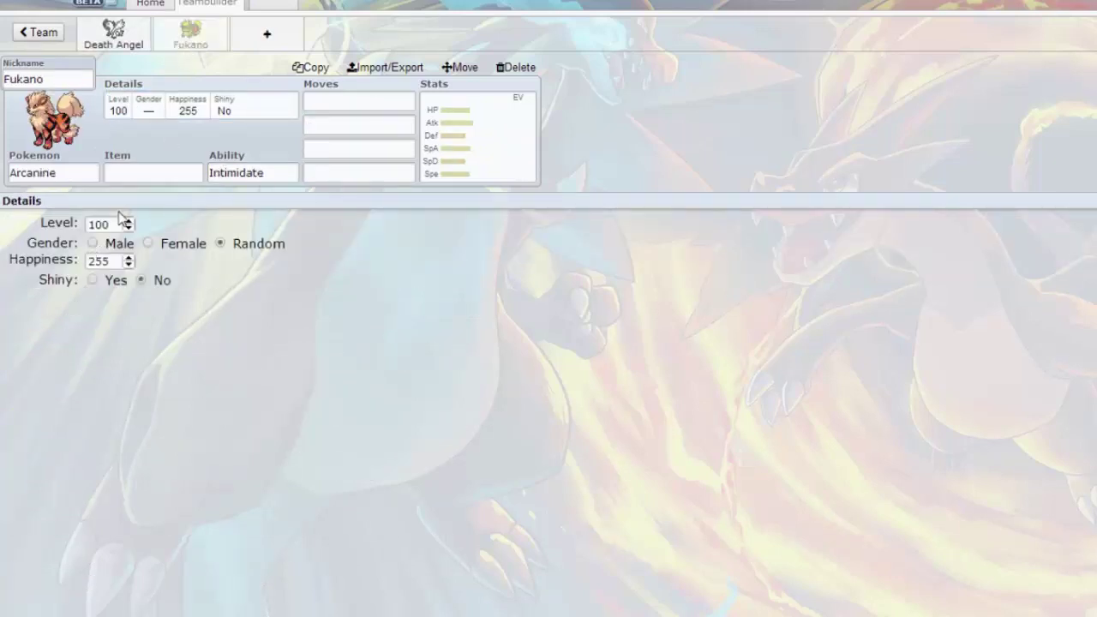
pyautogui.click(101, 245)
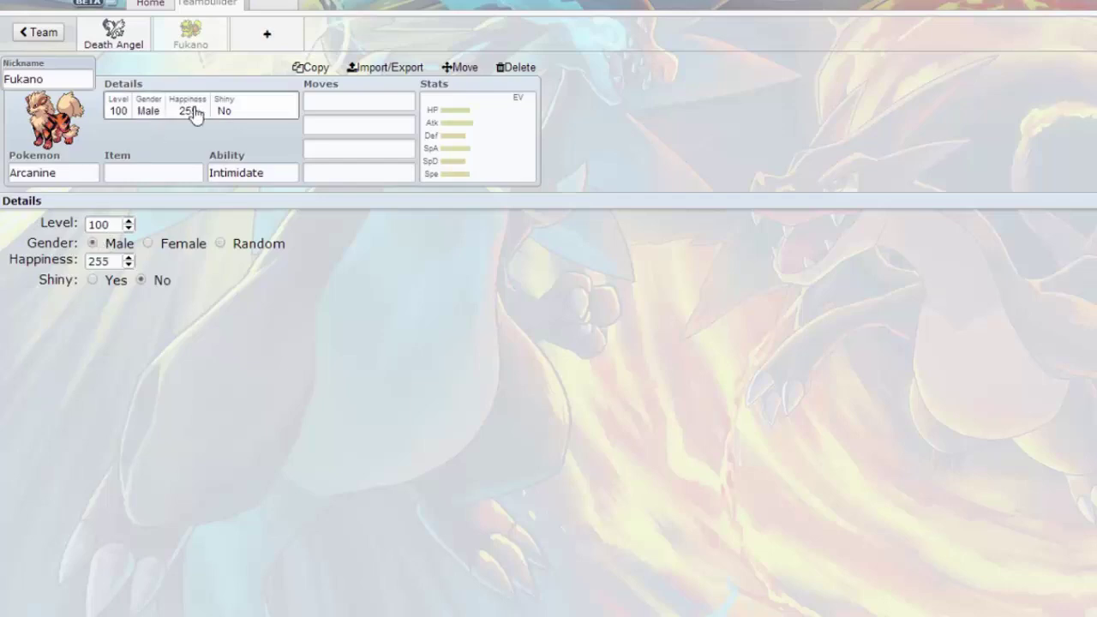
# - Give Arcanine the Leftovers item and choose Intimidate as its ability
pyautogui.click(152, 170)
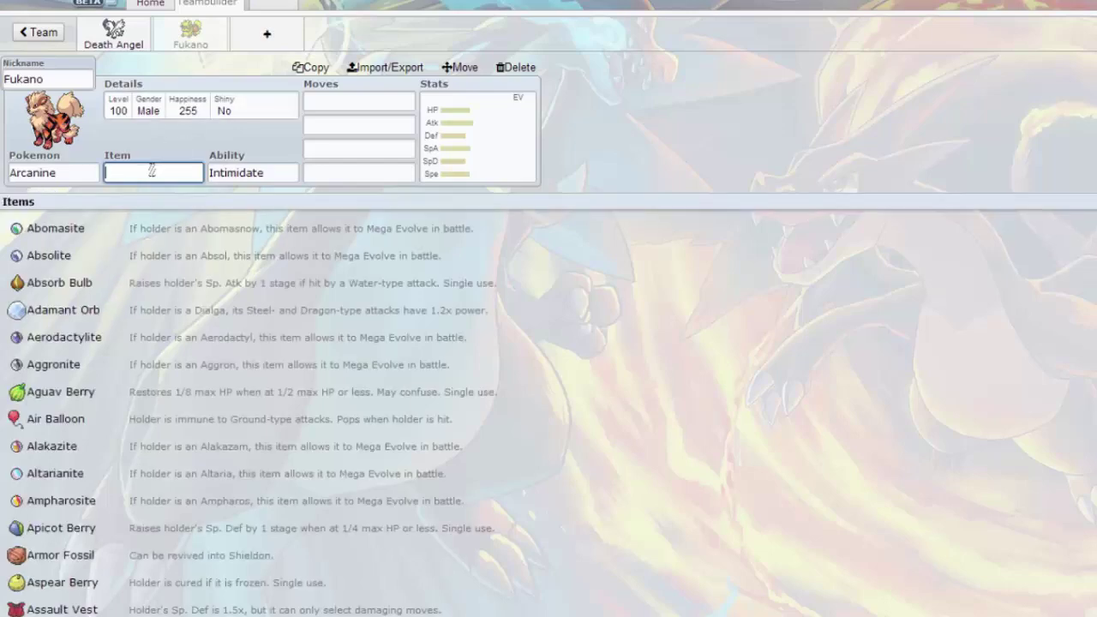
pyautogui.write('left')
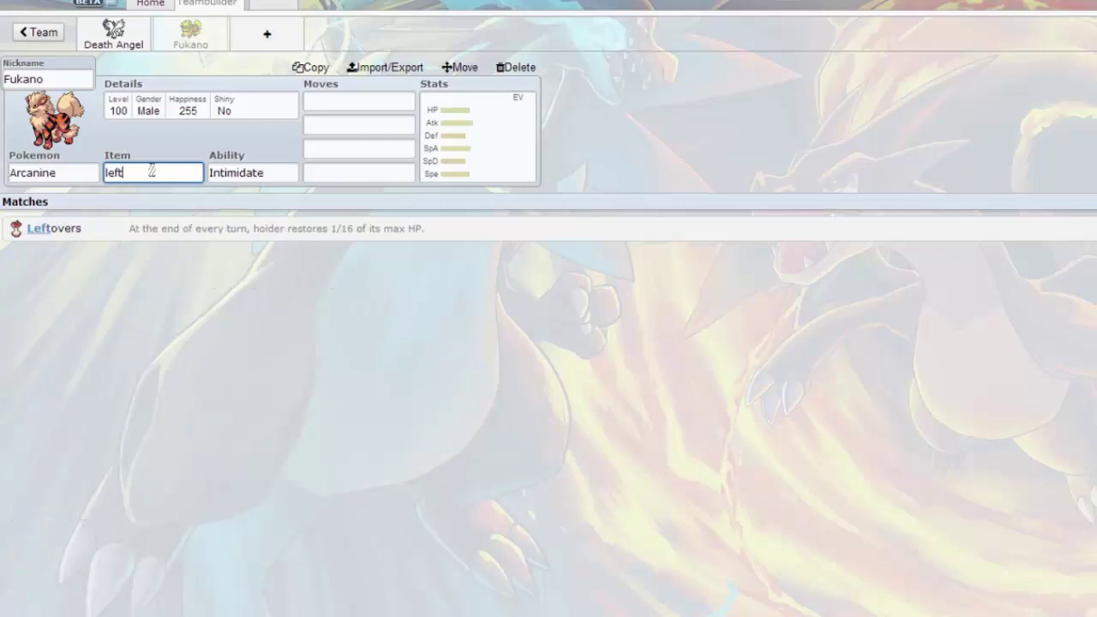
pyautogui.click(157, 233)
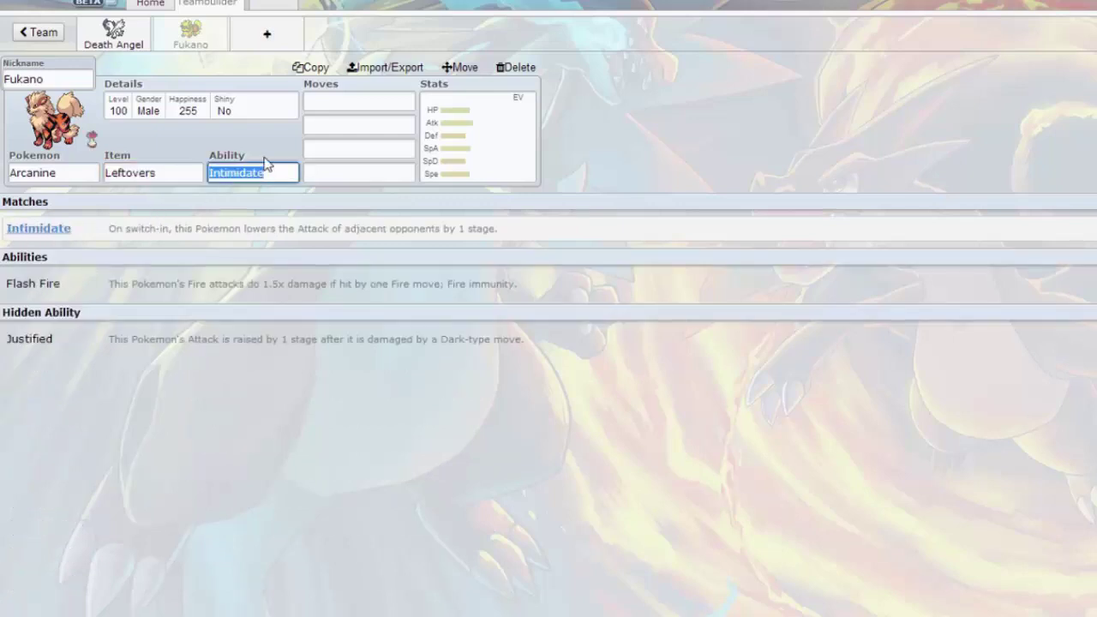
pyautogui.click(125, 230)
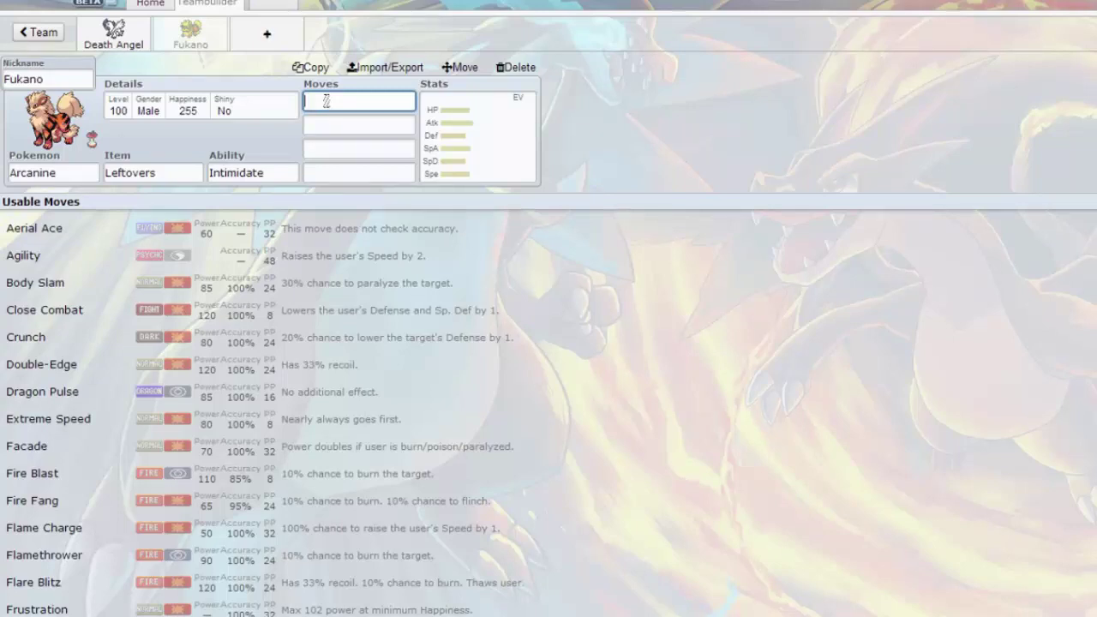
# - Fill Arcanine's first two move slots with Flare Blitz and Extreme Speed
pyautogui.write('bou')
pyautogui.press('BackSpace')
pyautogui.press('BackSpace')
pyautogui.press('BackSpace')
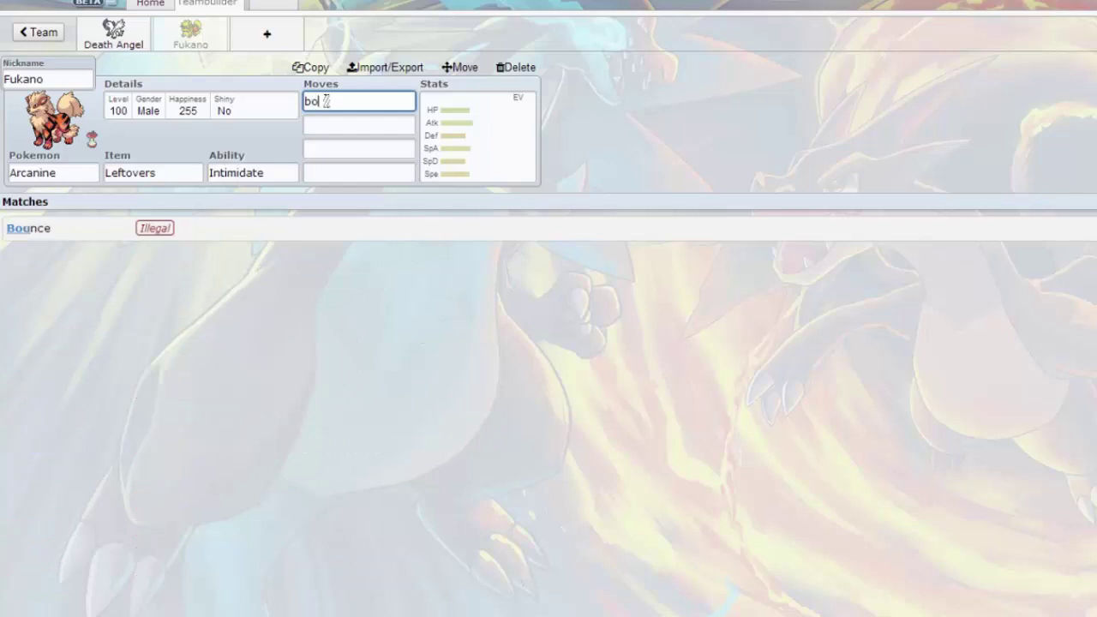
pyautogui.write('flare')
pyautogui.click(286, 228)
pyautogui.write('e')
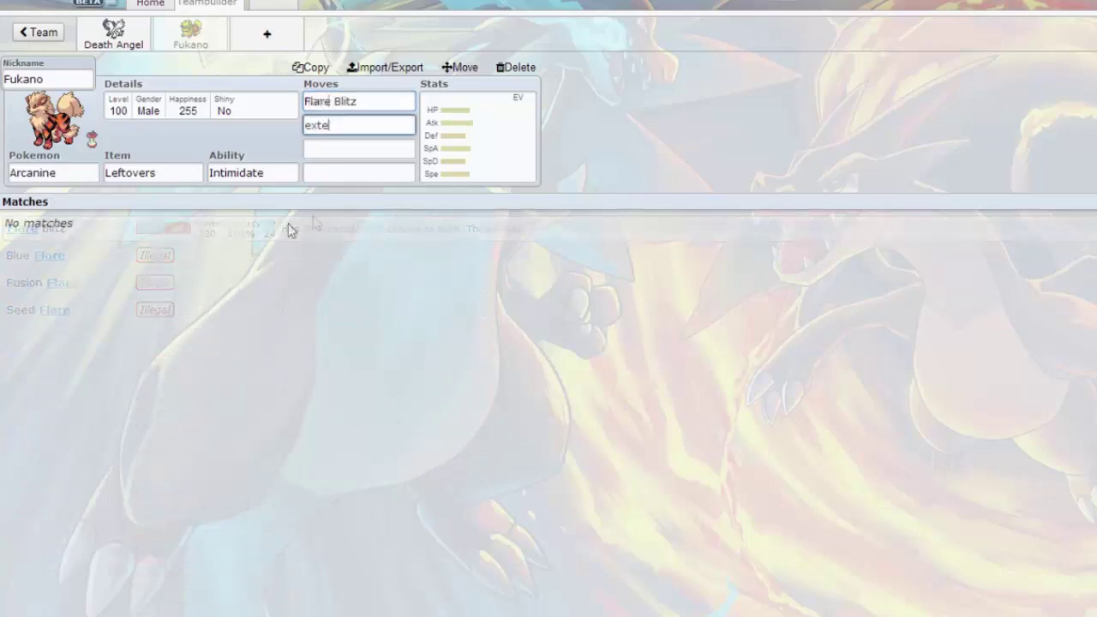
pyautogui.press('BackSpace')
pyautogui.write('re')
pyautogui.click(235, 236)
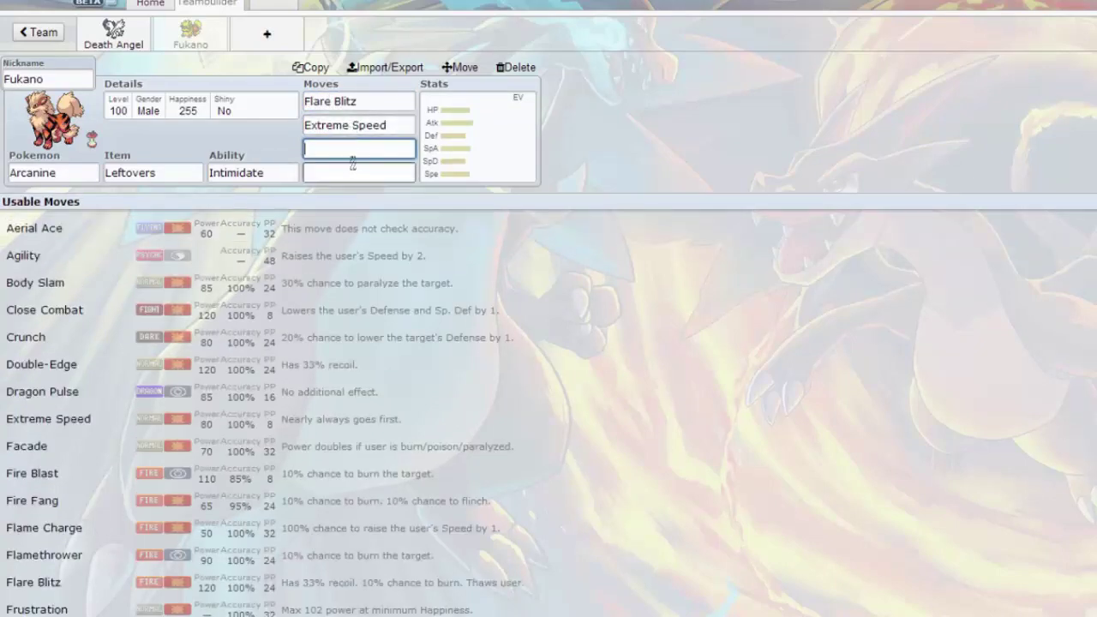
# - Fill Arcanine's third and fourth move slots with Crunch and Morning Sun
pyautogui.write('crunch')
pyautogui.click(319, 232)
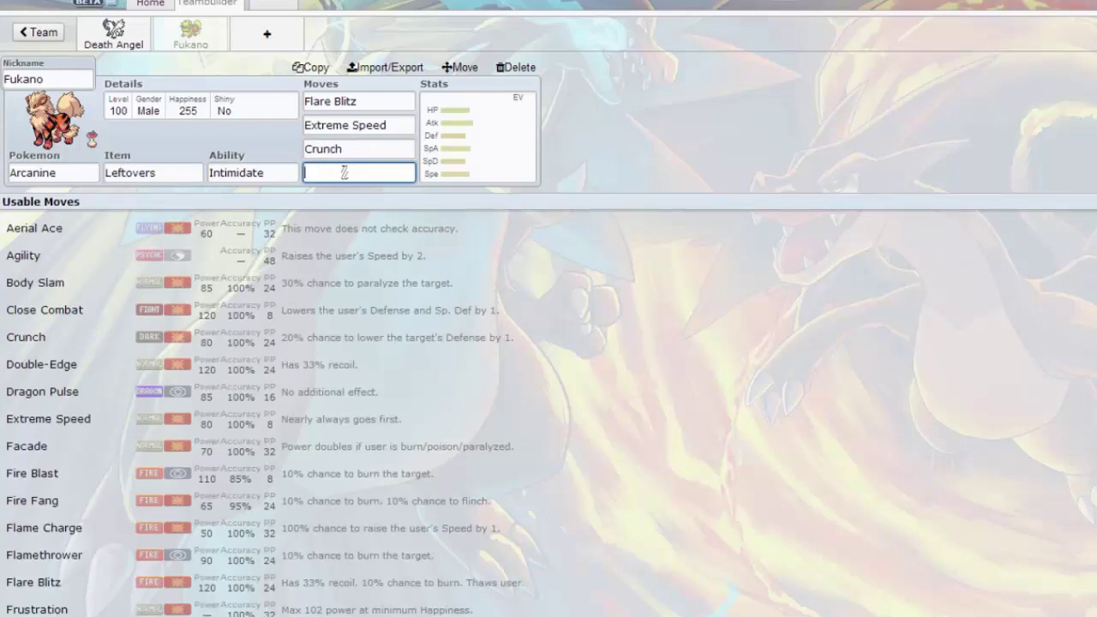
pyautogui.write('morn')
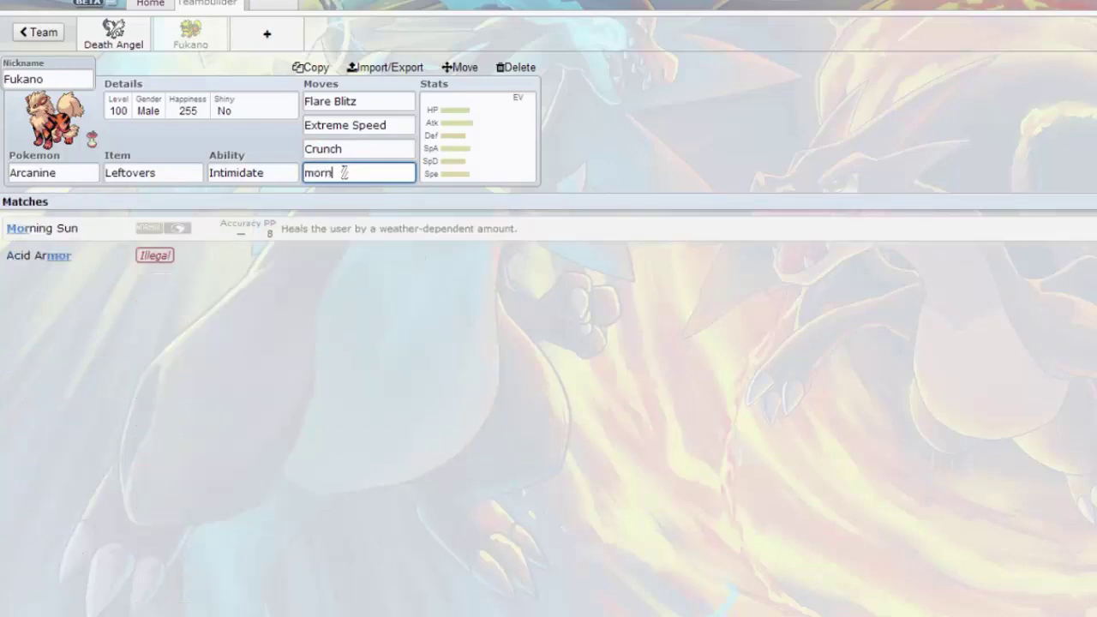
pyautogui.write('i')
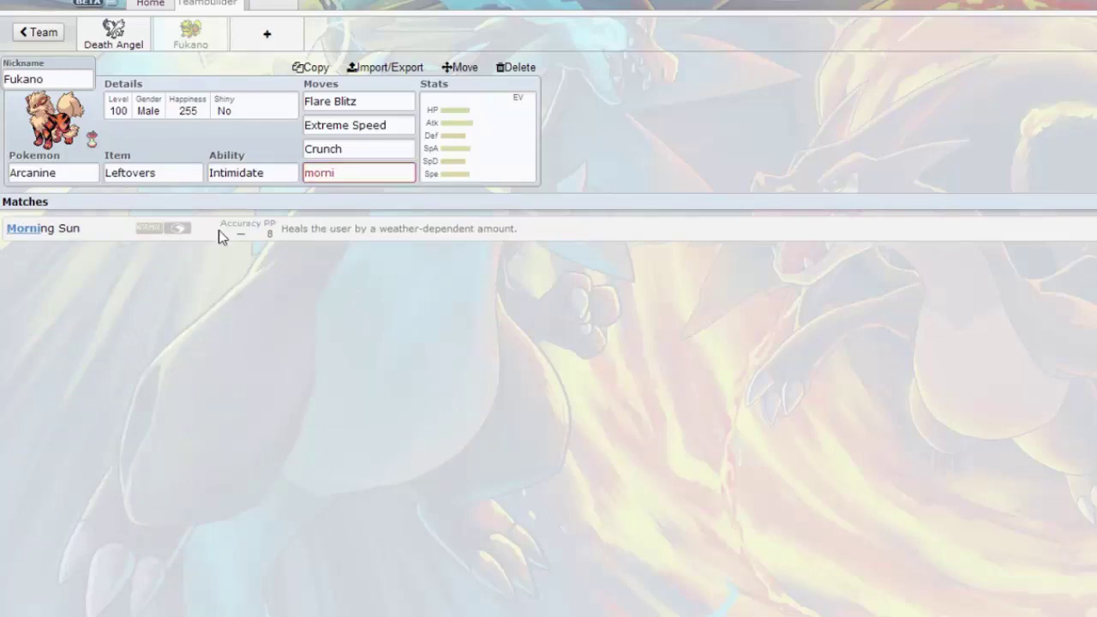
pyautogui.click(218, 237)
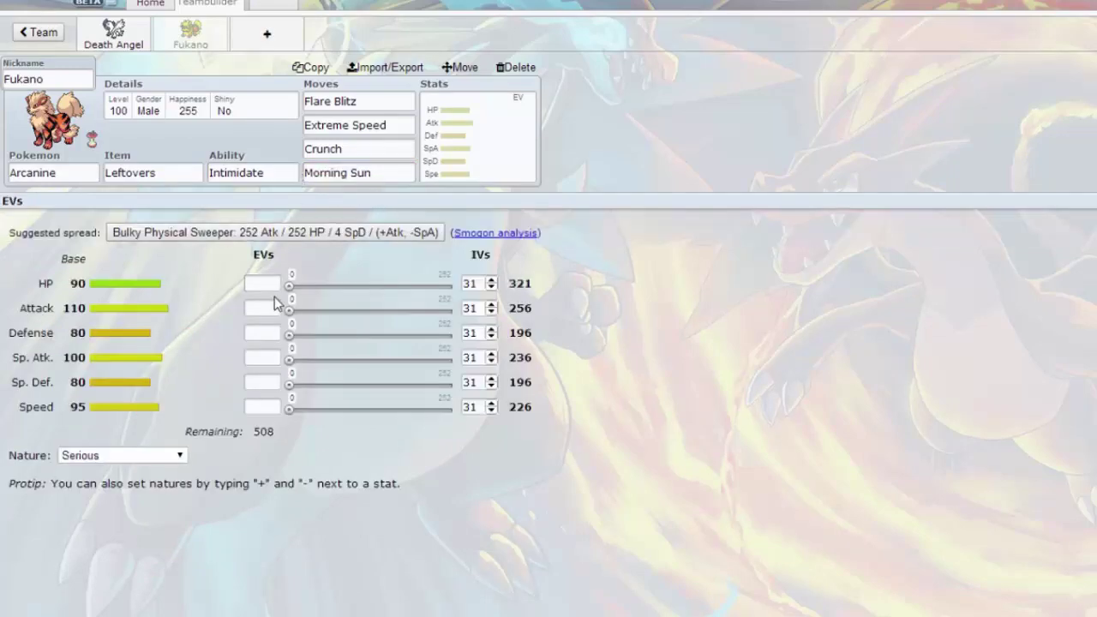
# - Assign Arcanine 248 HP EVs and 252 Attack EVs
pyautogui.moveTo(289, 286); pyautogui.dragTo(635, 250)
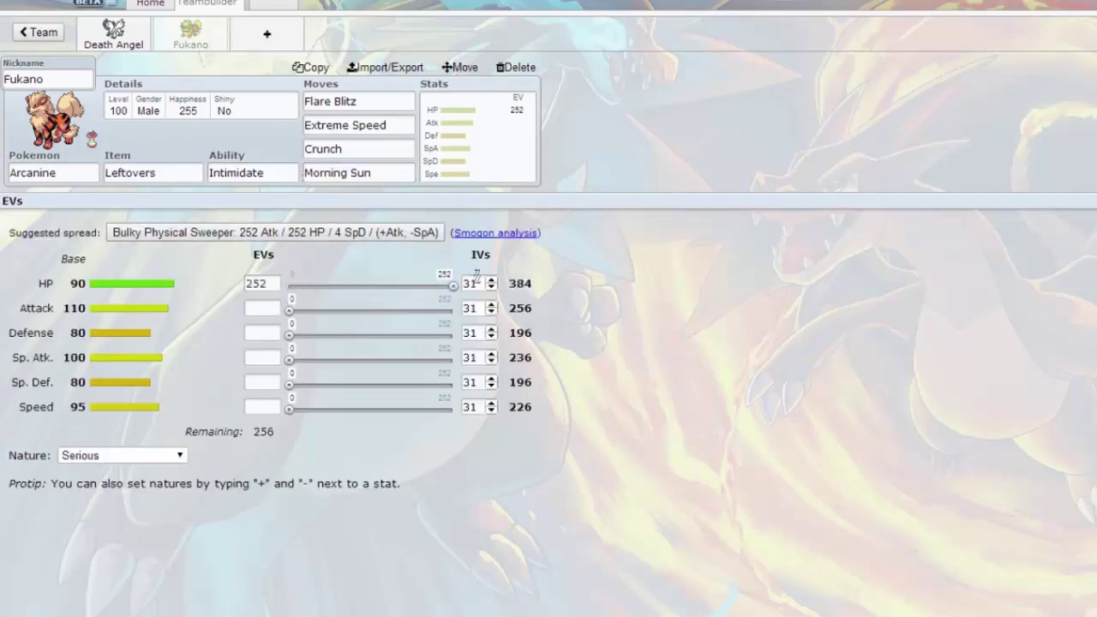
pyautogui.moveTo(454, 288); pyautogui.dragTo(453, 292)
pyautogui.doubleClick(266, 284)
pyautogui.click(528, 272)
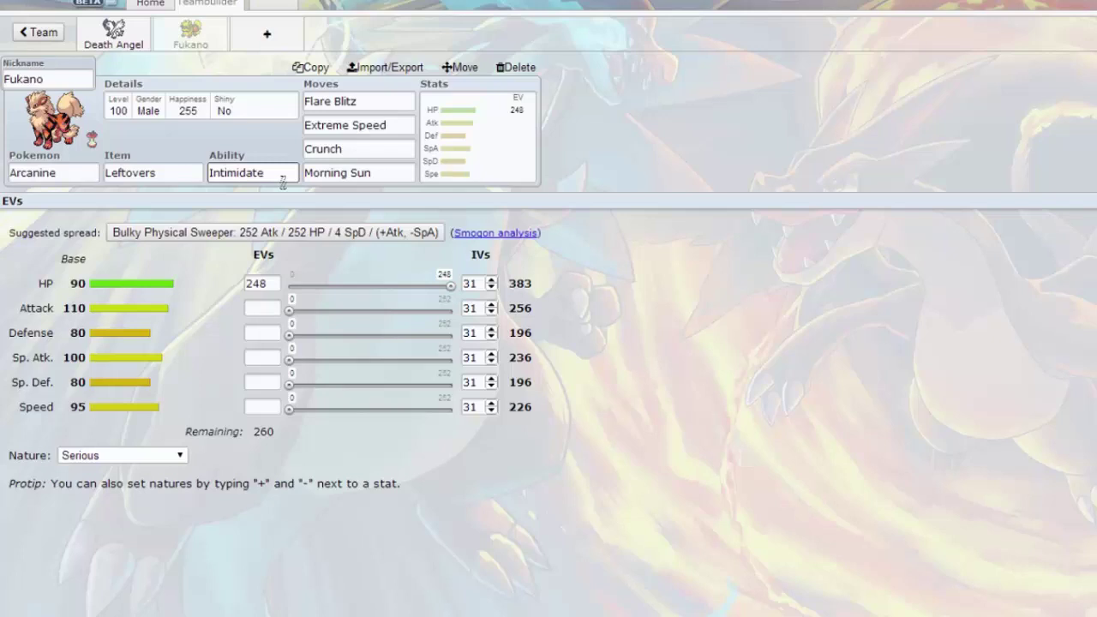
pyautogui.moveTo(299, 311); pyautogui.dragTo(454, 309)
# - Give Arcanine the Adamant nature (+Atk, -SpA) and assign 8 EVs to its Defense
pyautogui.click(276, 308)
pyautogui.write('+')
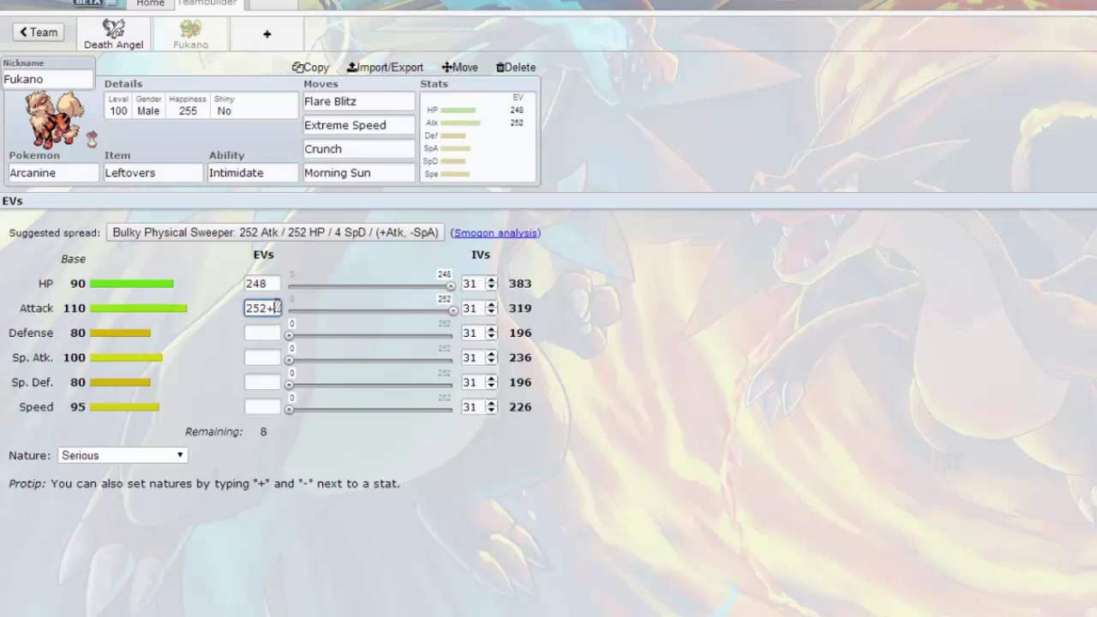
pyautogui.click(270, 358)
pyautogui.write('-')
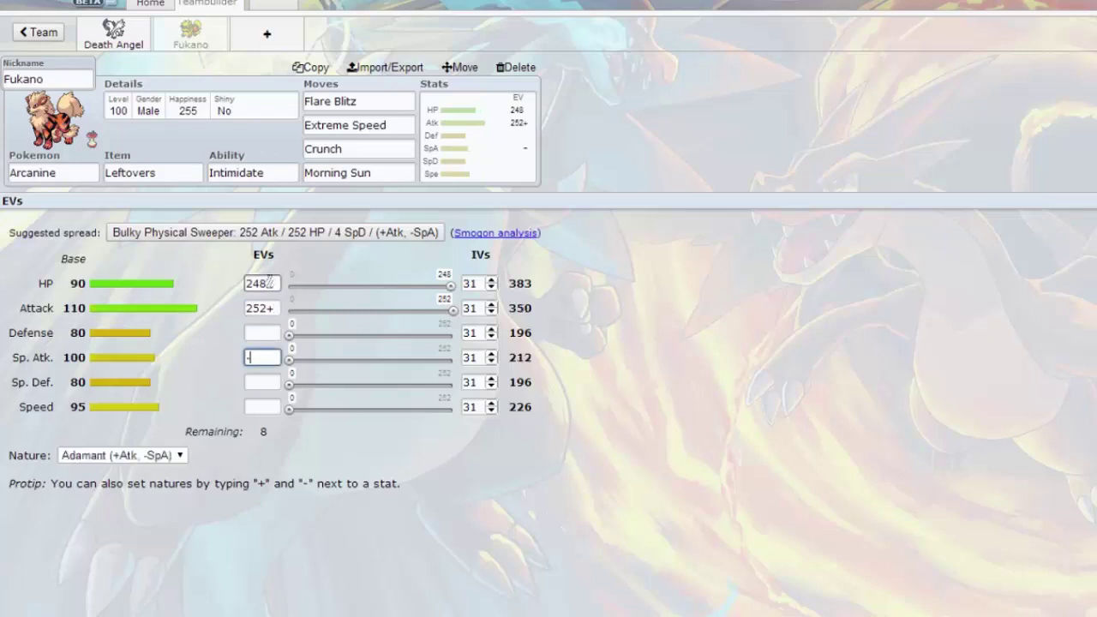
pyautogui.click(267, 331)
pyautogui.write('8')
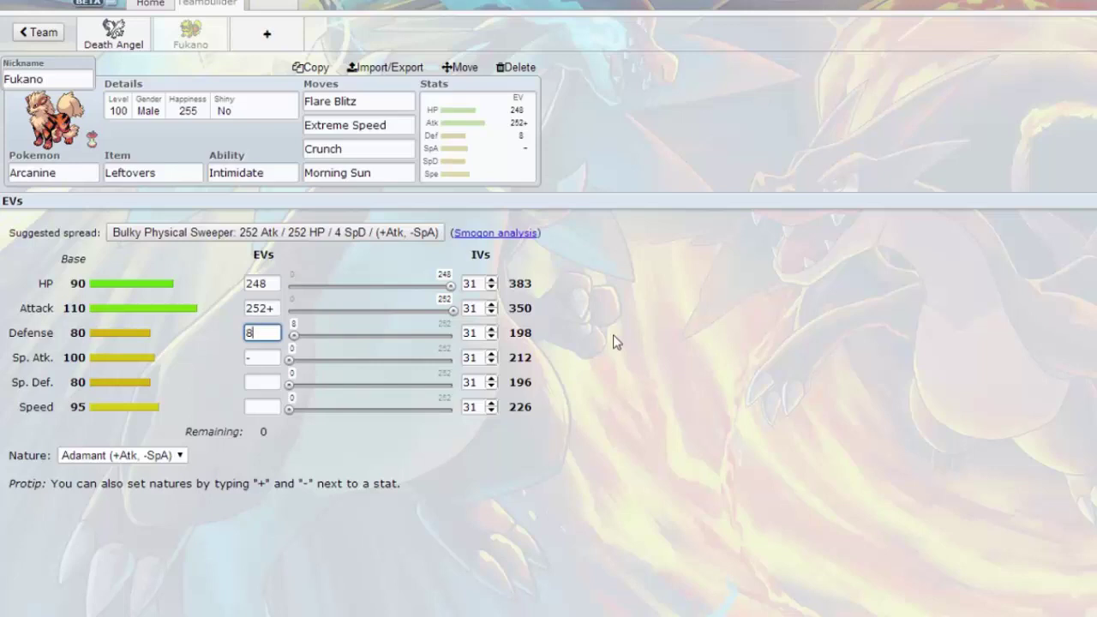
# - Add Gastrodon as the team's third Pokémon and nickname it Pan
pyautogui.click(267, 43)
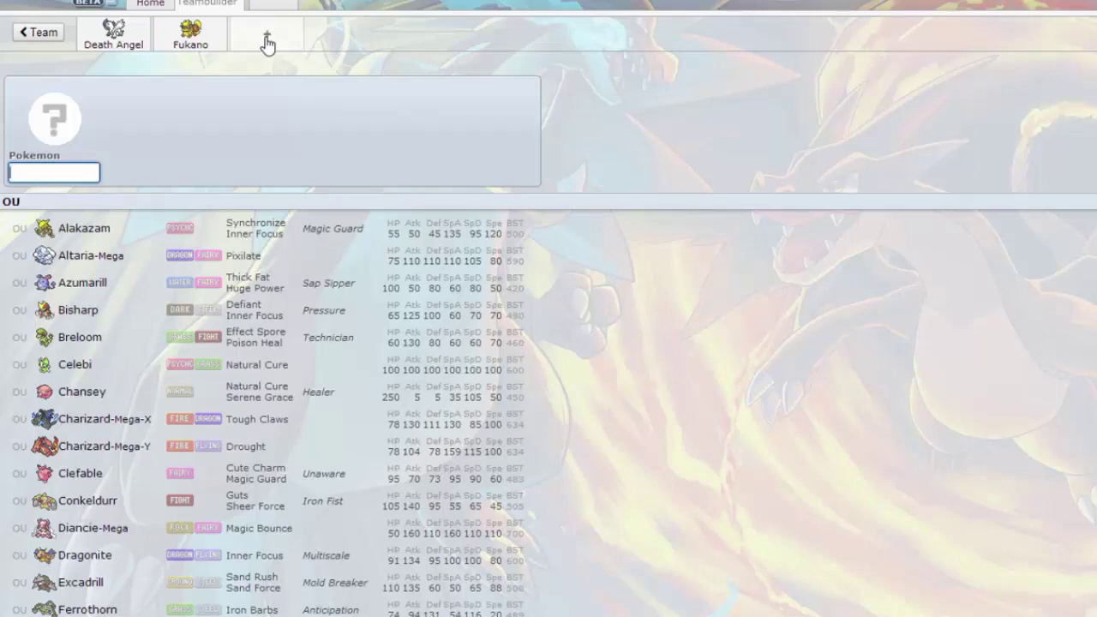
pyautogui.write('gastr')
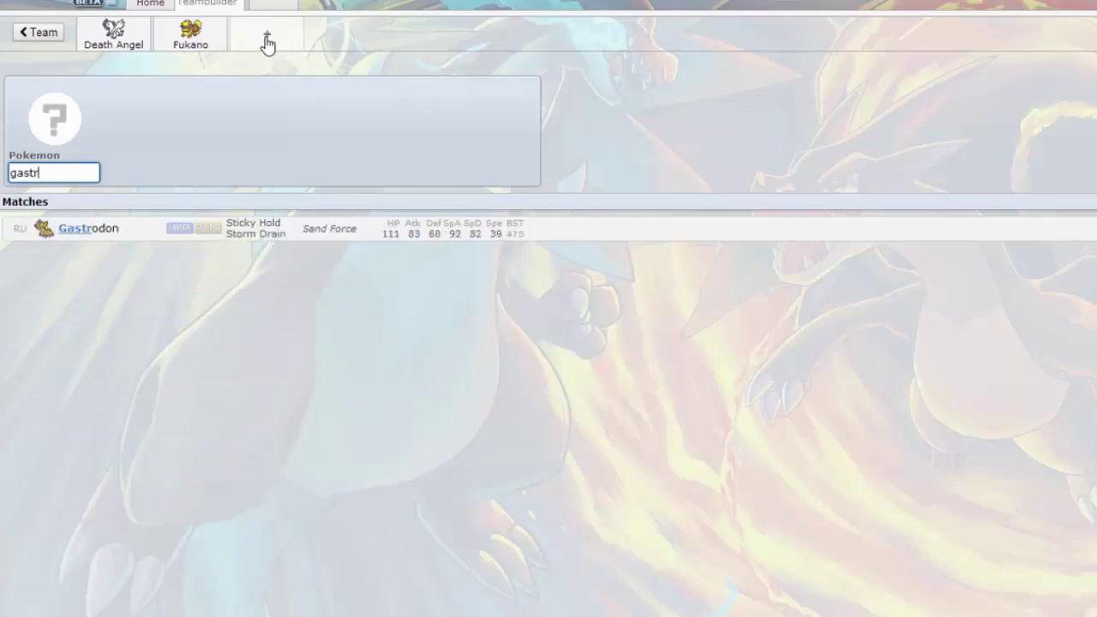
pyautogui.click(214, 237)
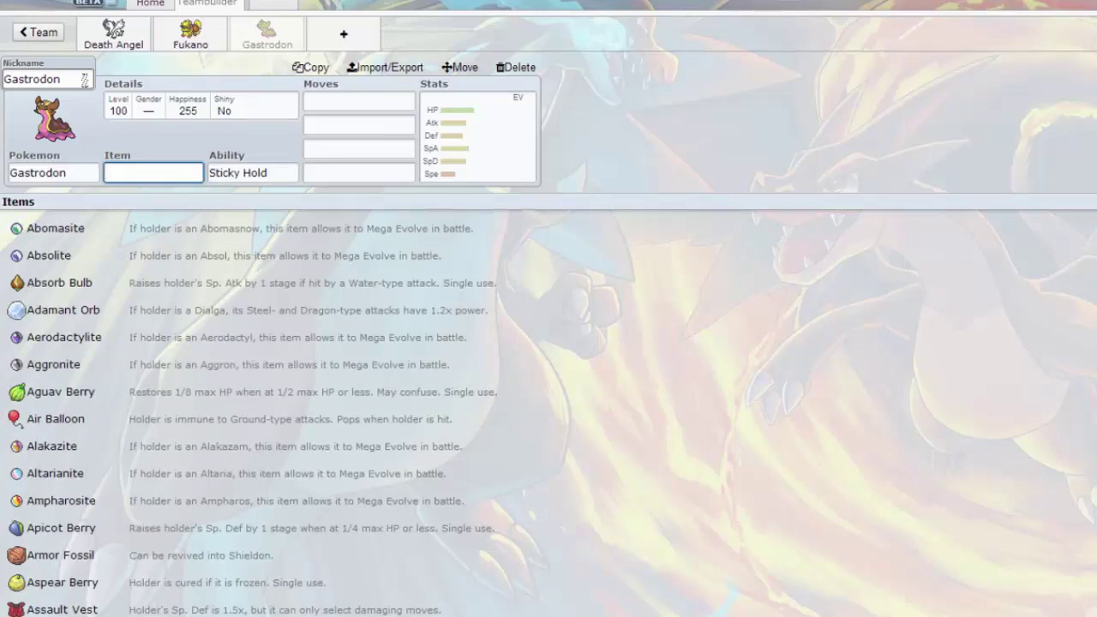
pyautogui.moveTo(84, 79); pyautogui.dragTo(3, 79)
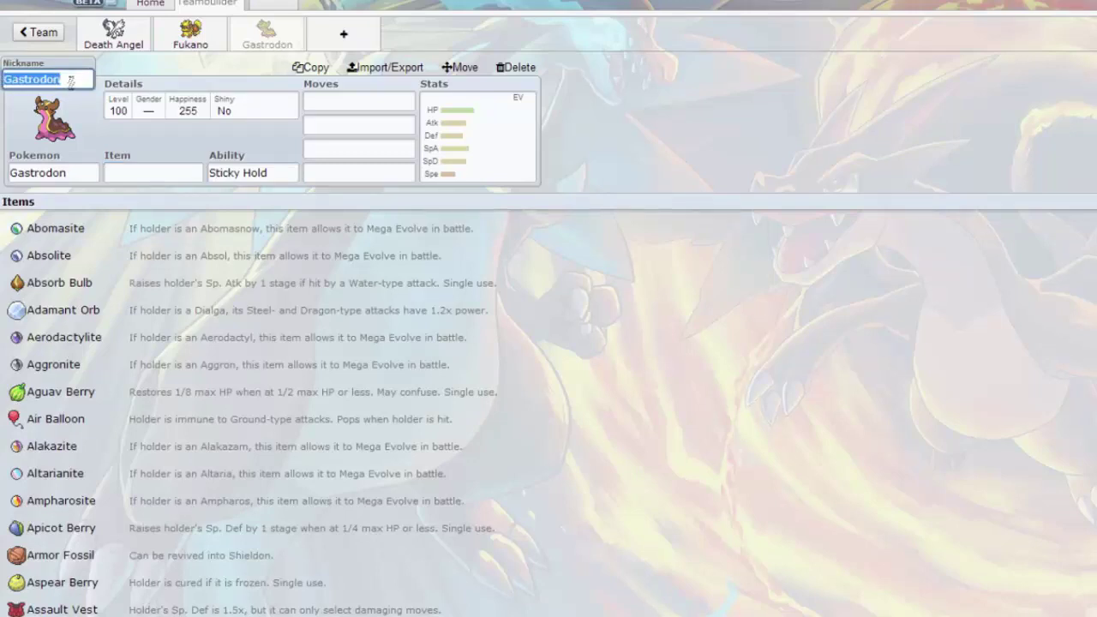
pyautogui.write('pan')
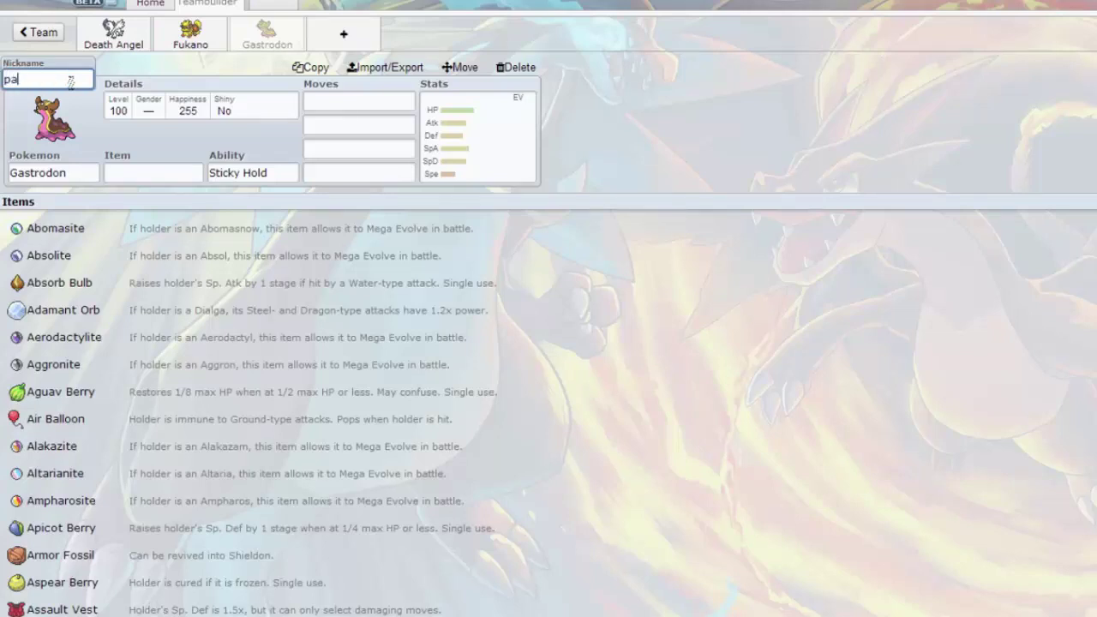
pyautogui.press('BackSpace')
pyautogui.press('BackSpace')
pyautogui.press('BackSpace')
pyautogui.write('Pan')
# - Give Gastrodon the Leftovers item and set its ability to Storm Drain
pyautogui.click(124, 171)
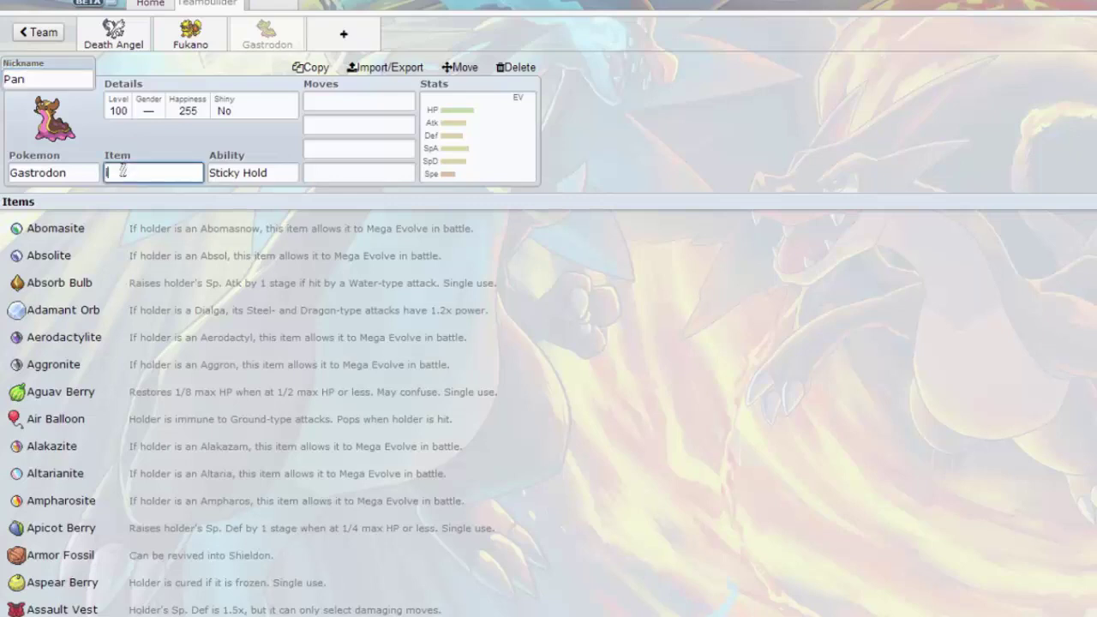
pyautogui.write('left')
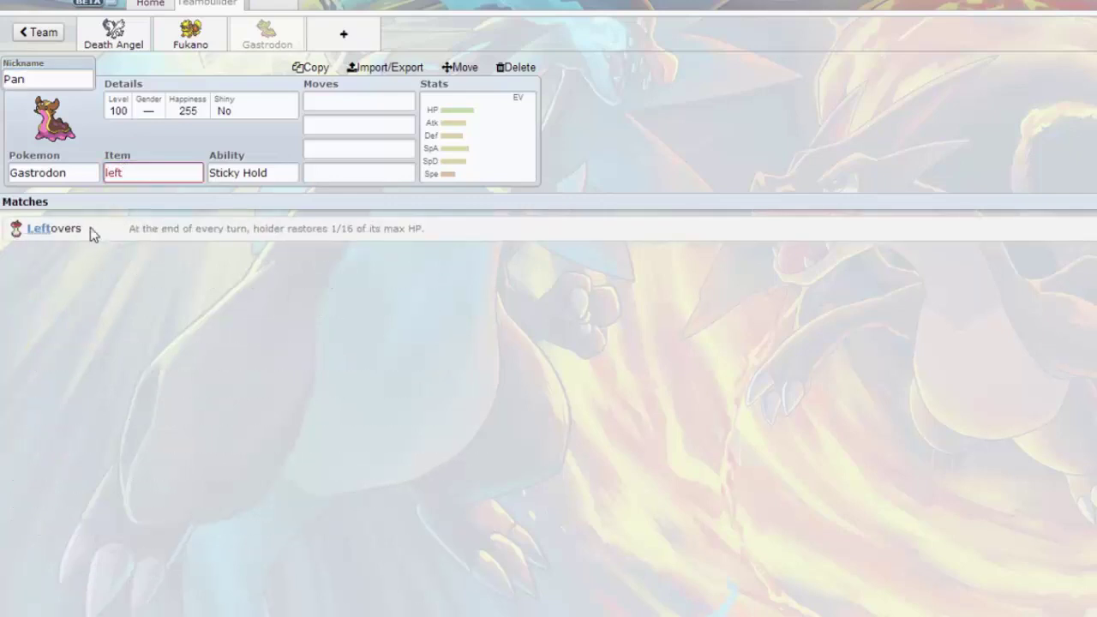
pyautogui.click(90, 228)
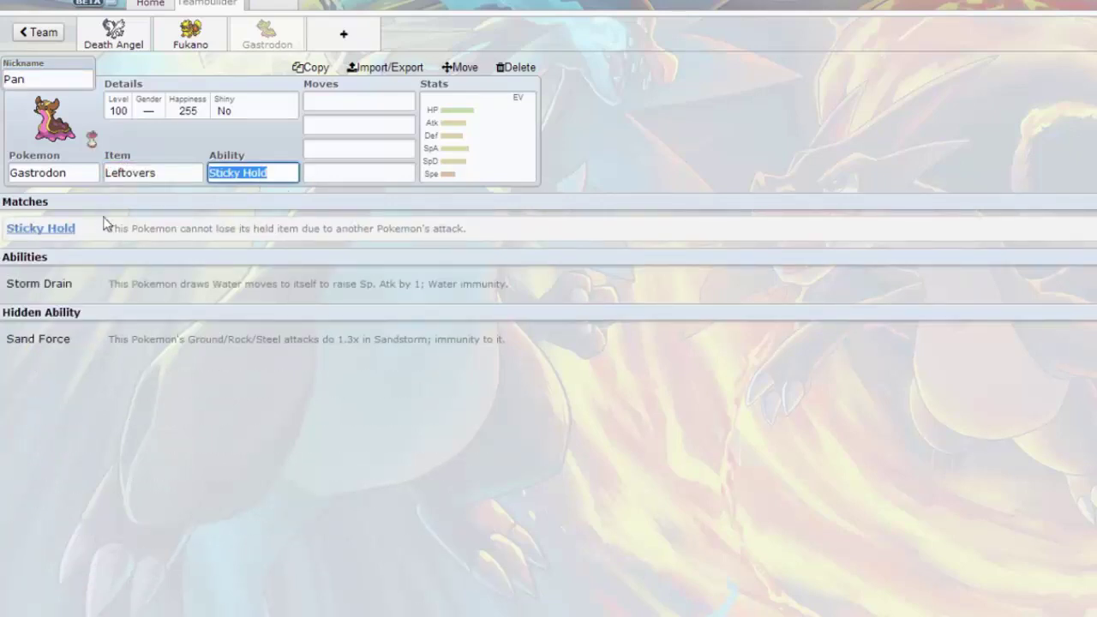
pyautogui.click(96, 289)
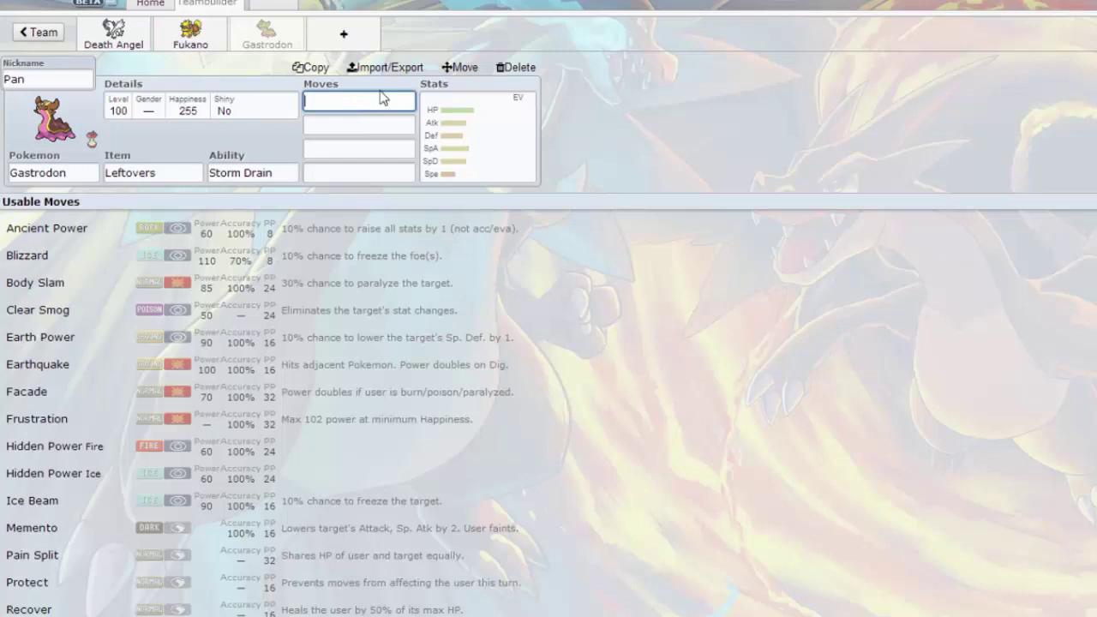
# - Give Gastrodon the moves Scald and Earth Power in its first two move slots
pyautogui.write('sca')
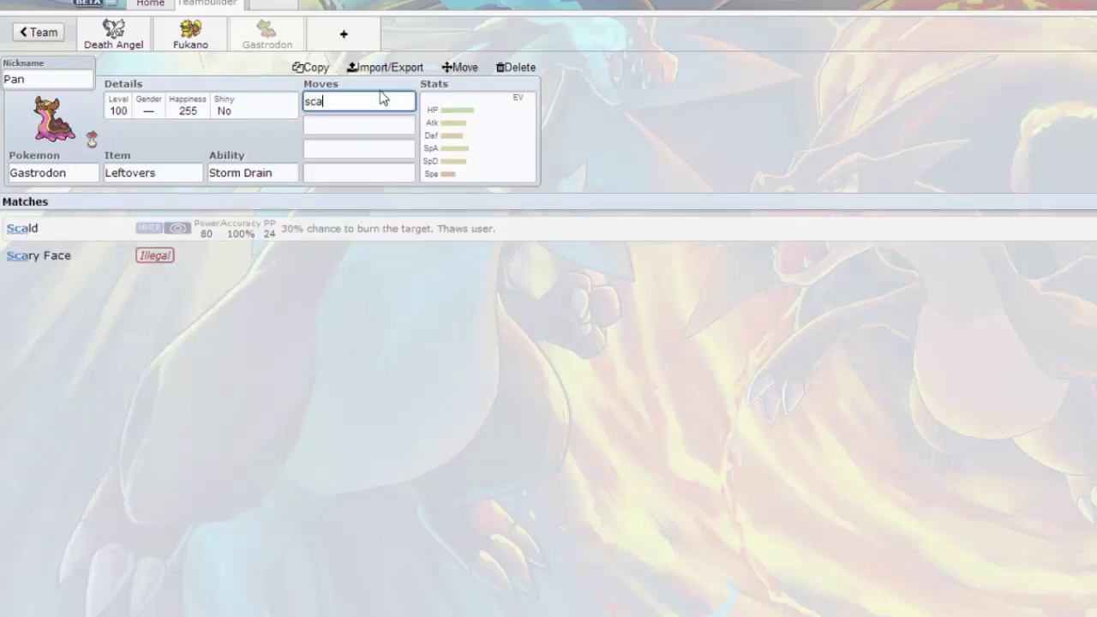
pyautogui.write('l')
pyautogui.click(257, 230)
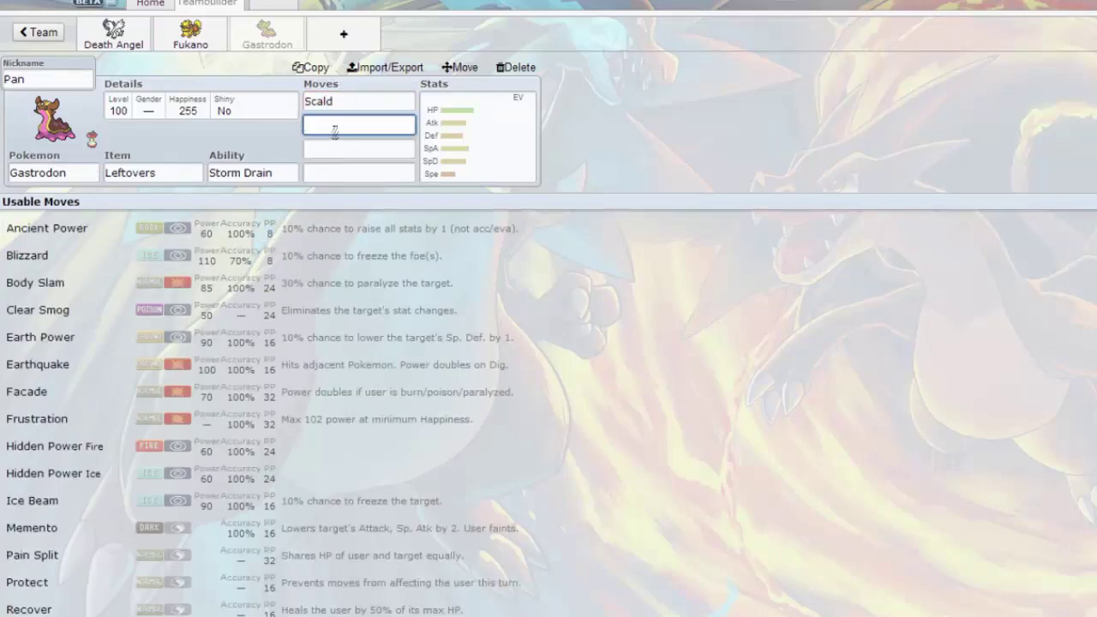
pyautogui.write('earth')
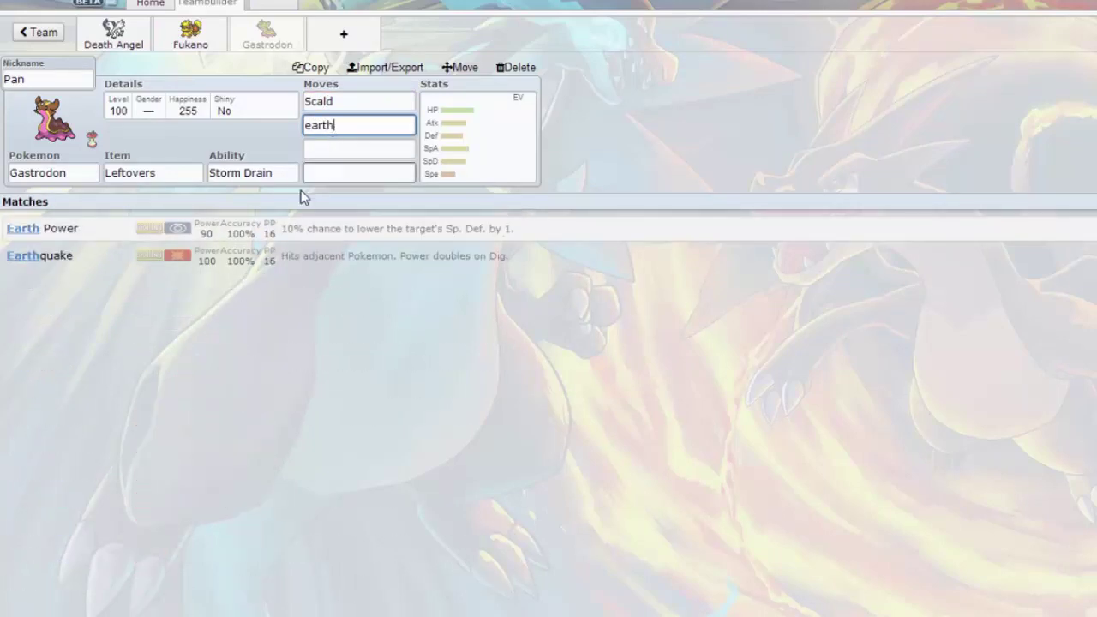
pyautogui.click(271, 228)
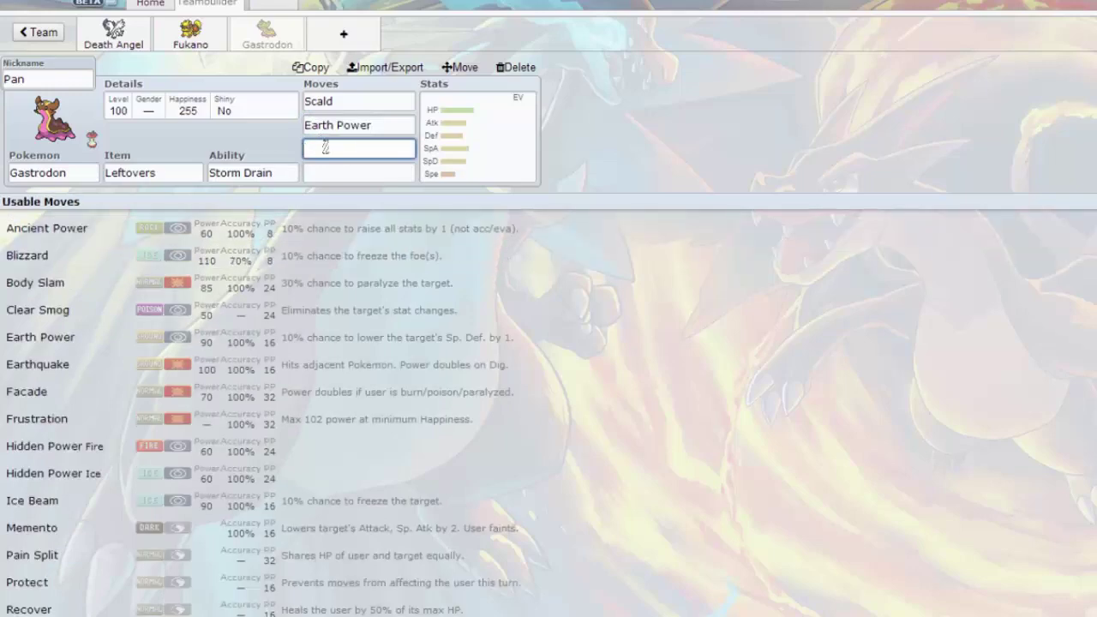
# - Fill Gastrodon's last two move slots with Ice Beam and Recover
pyautogui.write('ice')
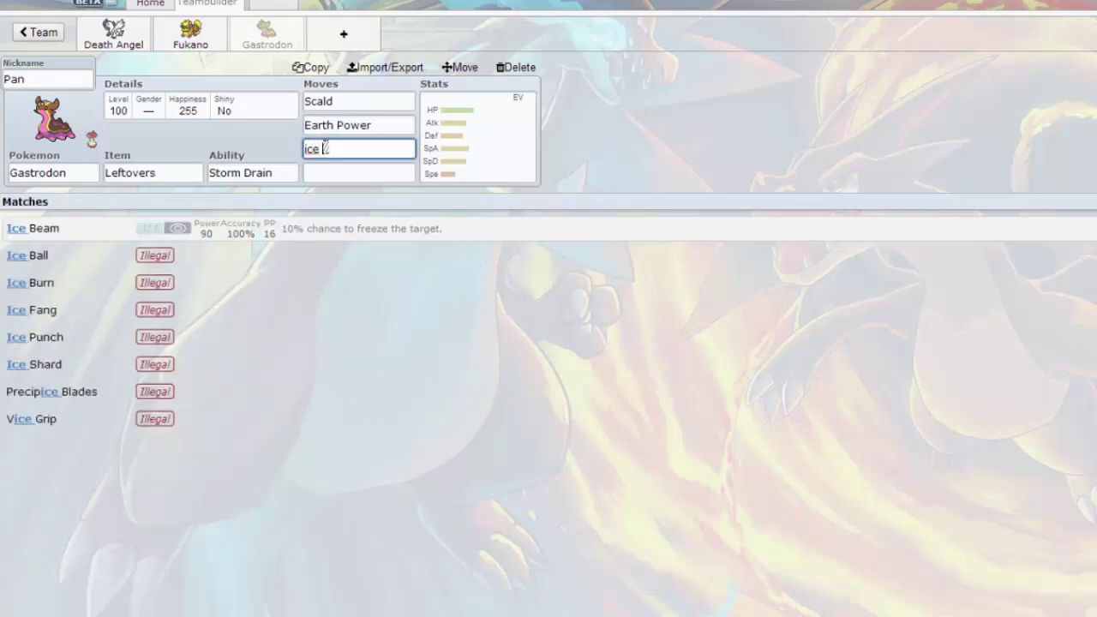
pyautogui.click(291, 237)
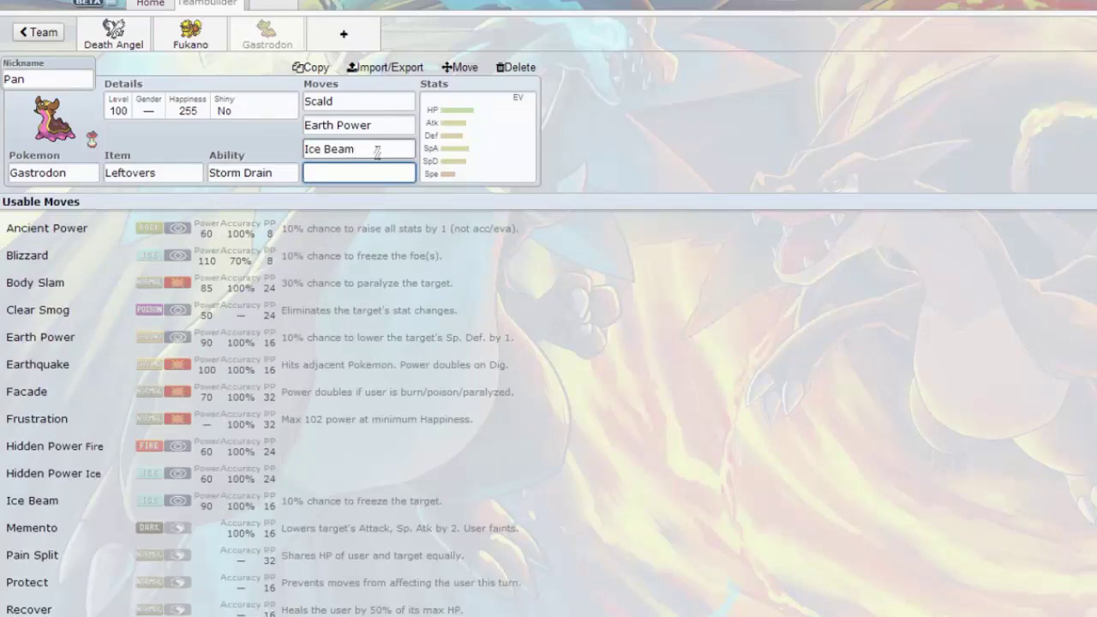
pyautogui.write('rzed')
pyautogui.press('BackSpace')
pyautogui.press('BackSpace')
pyautogui.press('BackSpace')
pyautogui.write('ed')
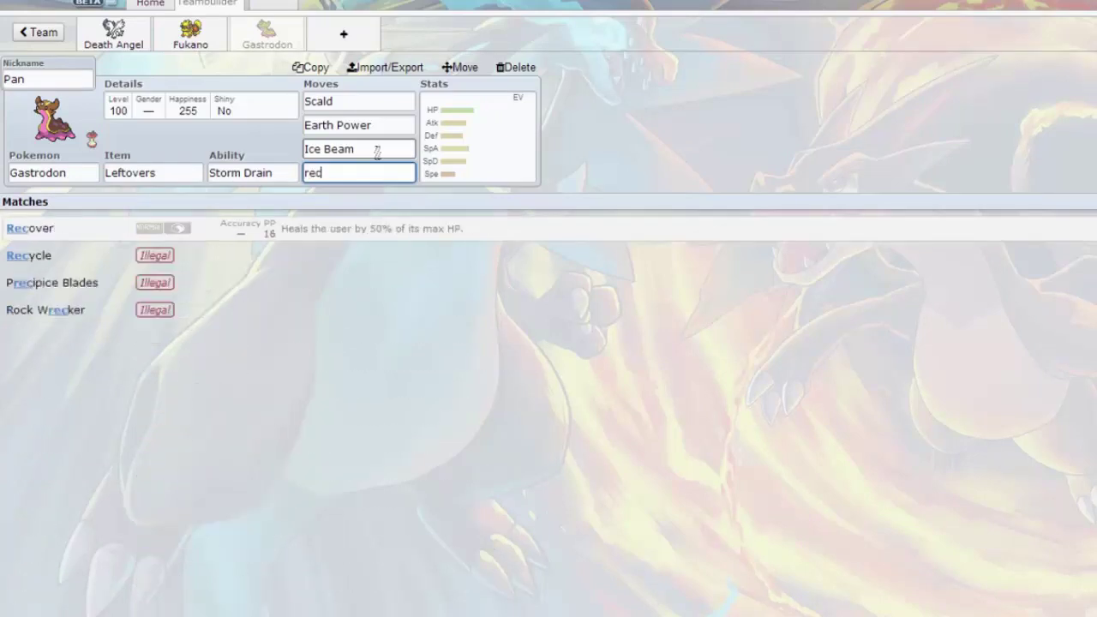
pyautogui.click(279, 227)
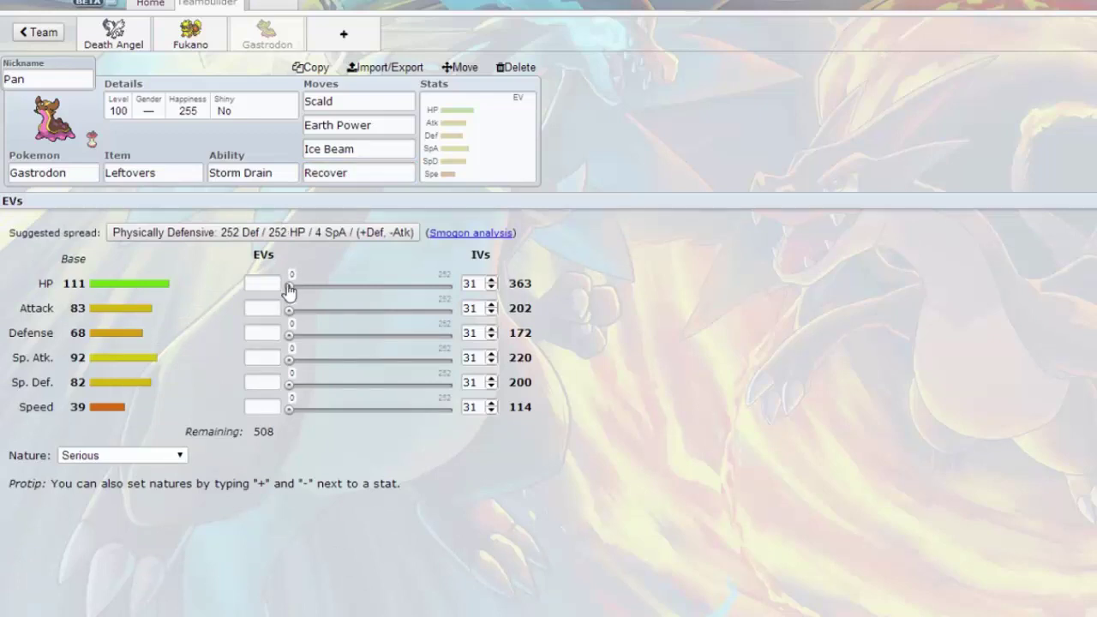
# - Assign 248 HP EVs to Gastrodon
pyautogui.moveTo(289, 290); pyautogui.dragTo(613, 292)
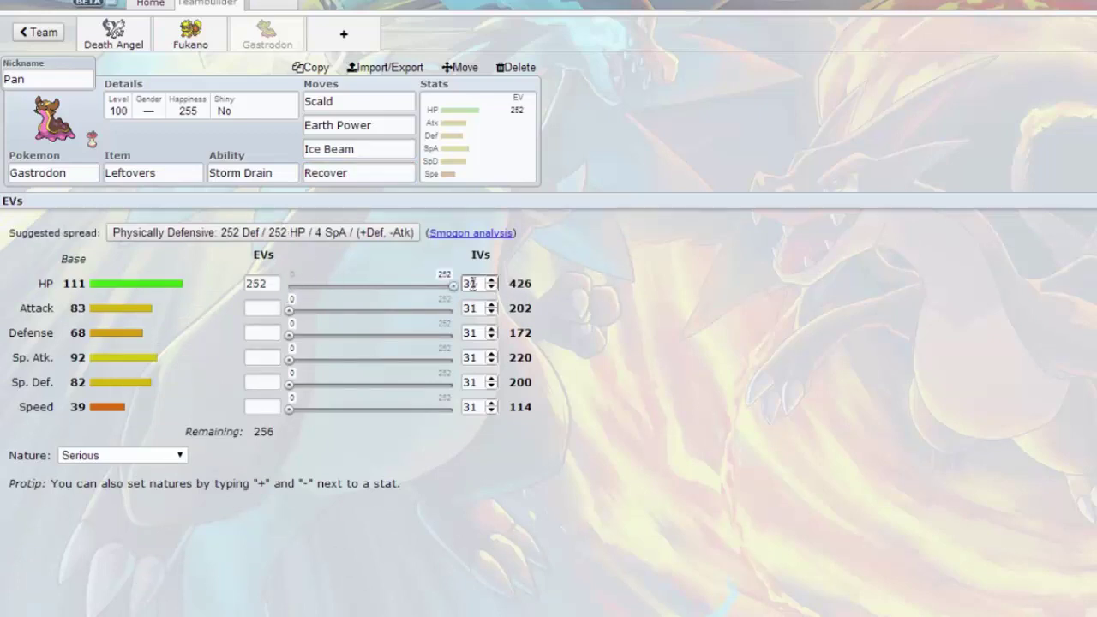
pyautogui.moveTo(455, 292); pyautogui.dragTo(450, 290)
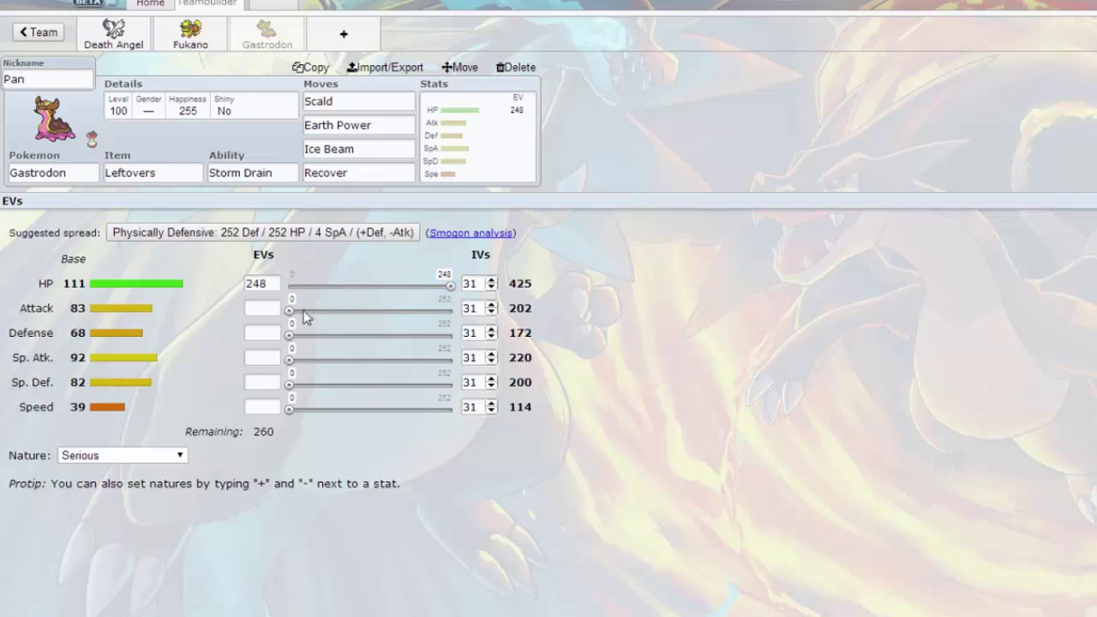
pyautogui.click(259, 405)
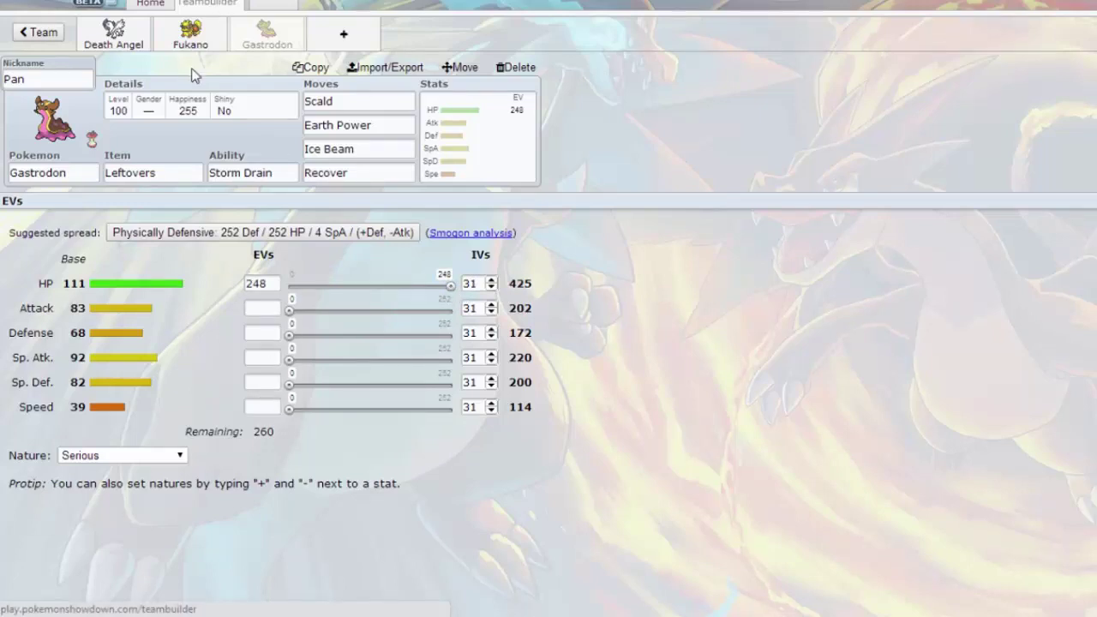
pyautogui.click(190, 34)
pyautogui.click(305, 43)
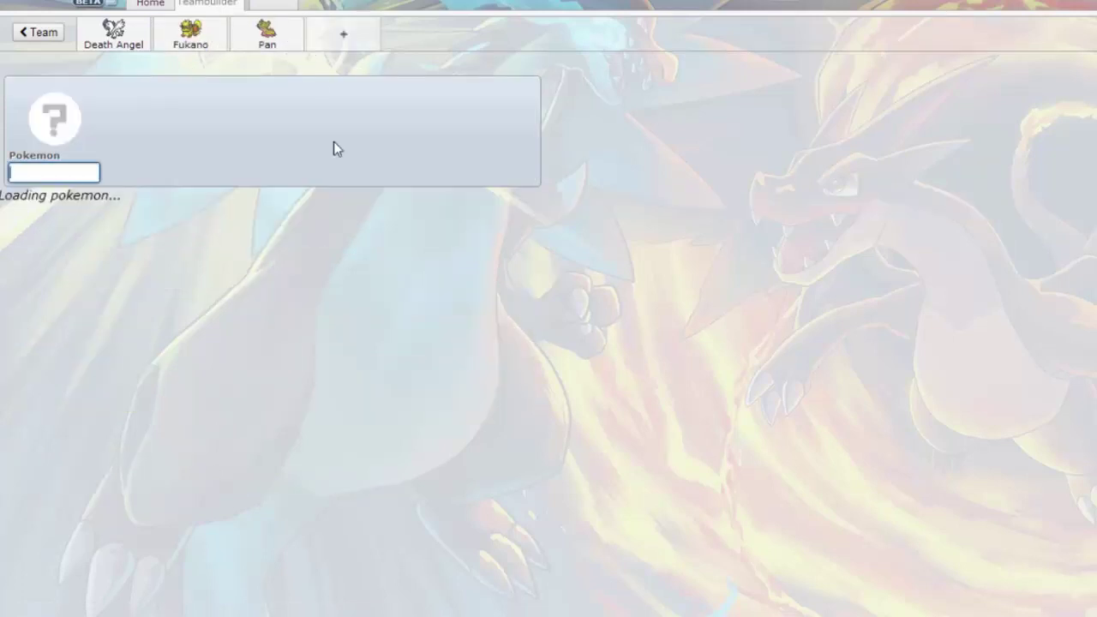
pyautogui.click(263, 46)
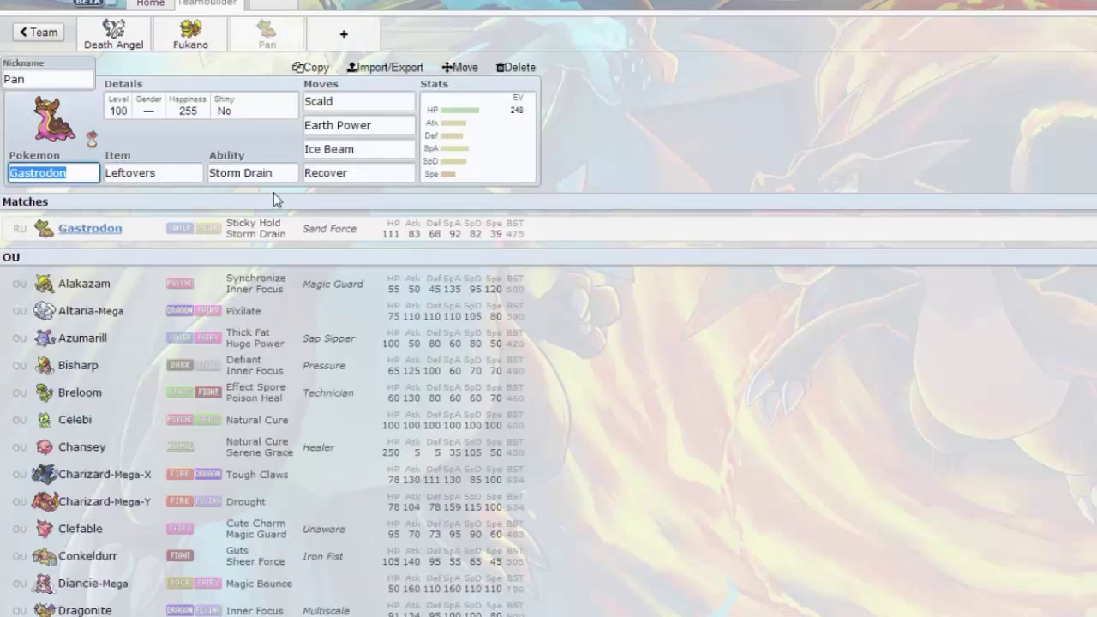
pyautogui.click(473, 152)
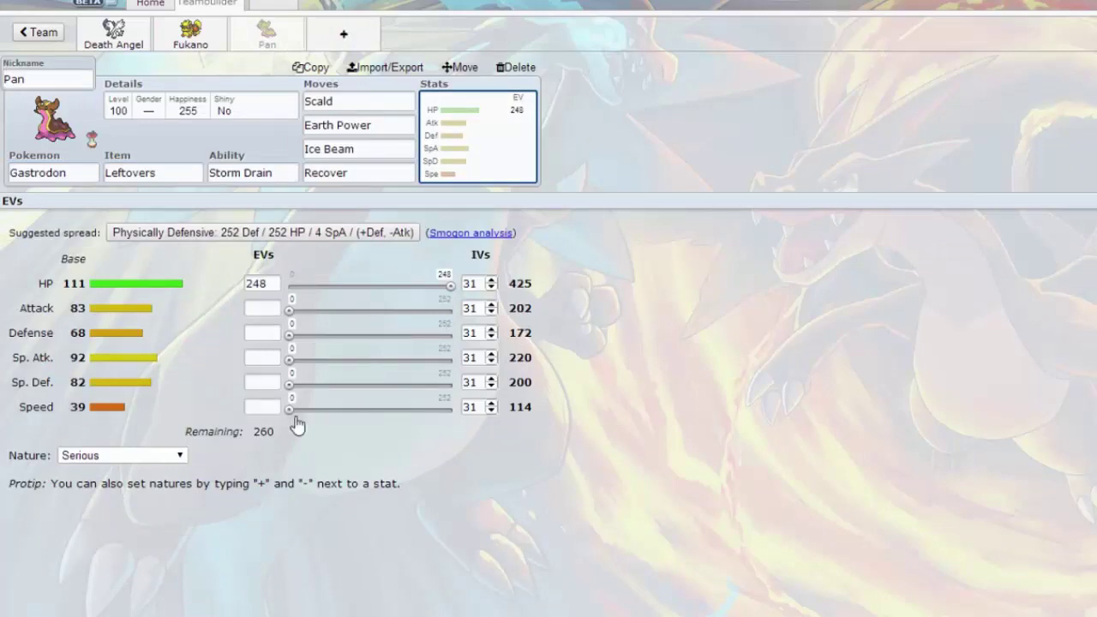
# - Assign 204 Sp. Def. EVs to Gastrodon and give it the Calm nature (+SpD, -Atk)
pyautogui.click(266, 383)
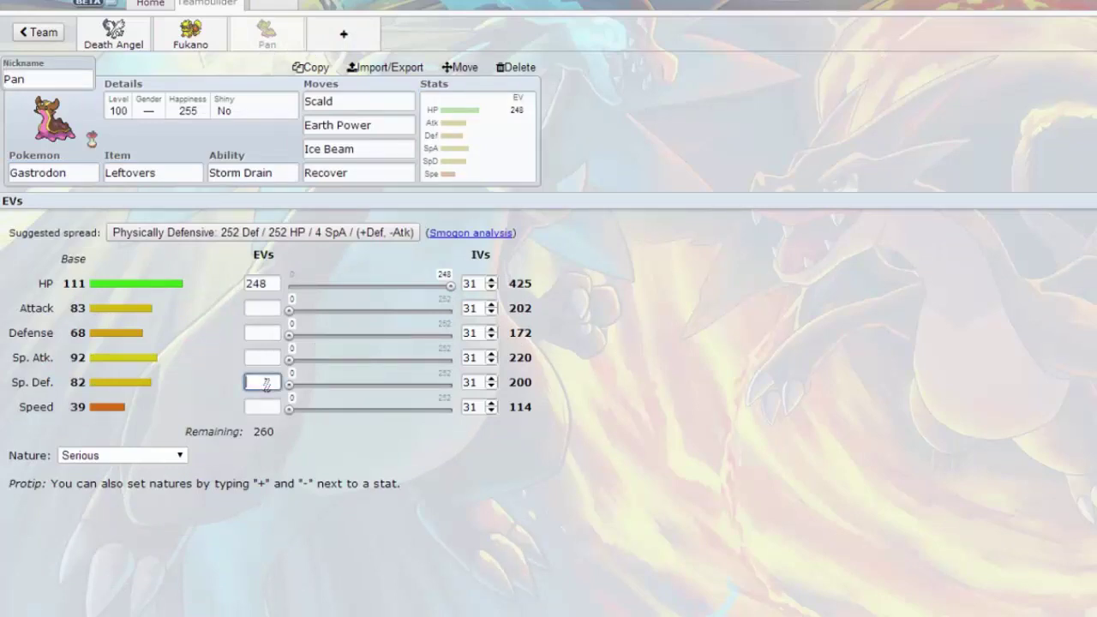
pyautogui.write('204')
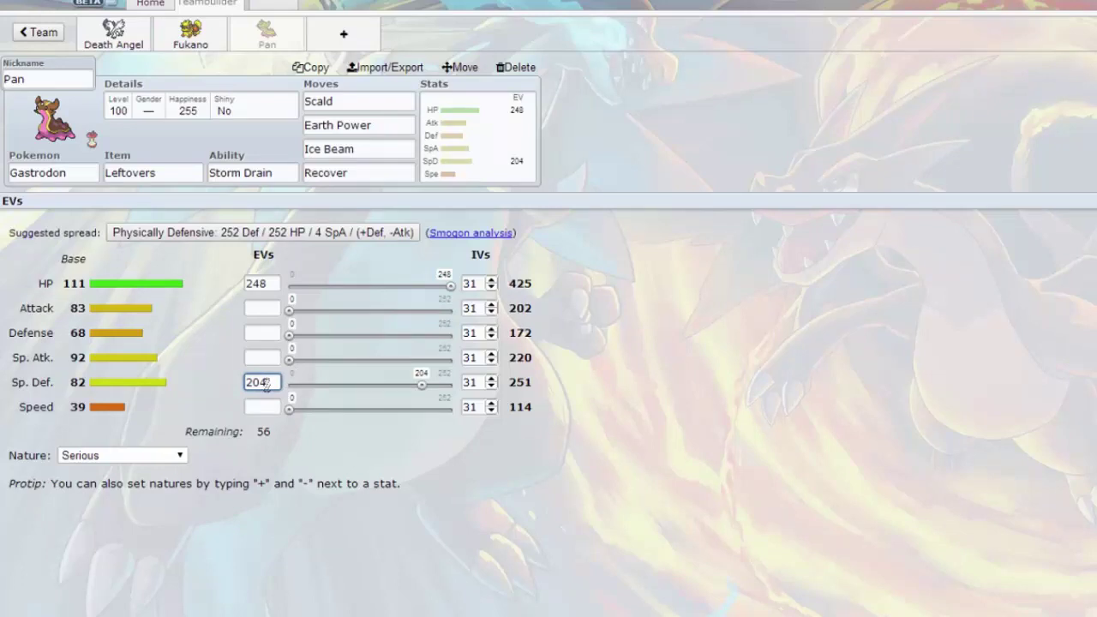
pyautogui.write('+')
pyautogui.click(259, 310)
pyautogui.write('-')
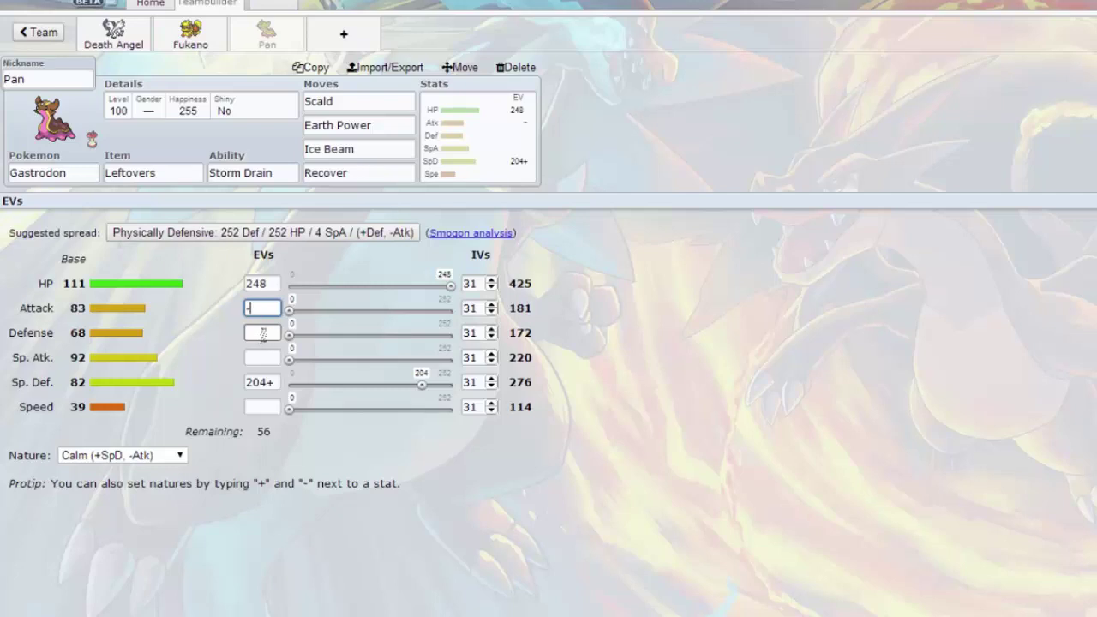
# - Assign 52 Defense EVs and 4 Sp. Atk. EVs to Gastrodon
pyautogui.click(262, 333)
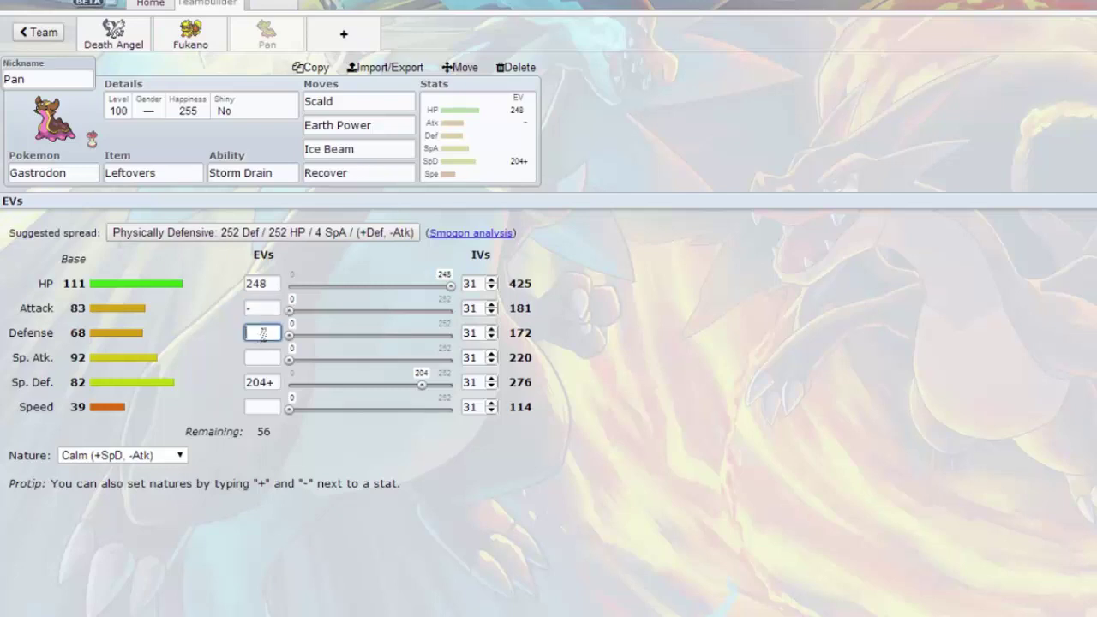
pyautogui.write('52')
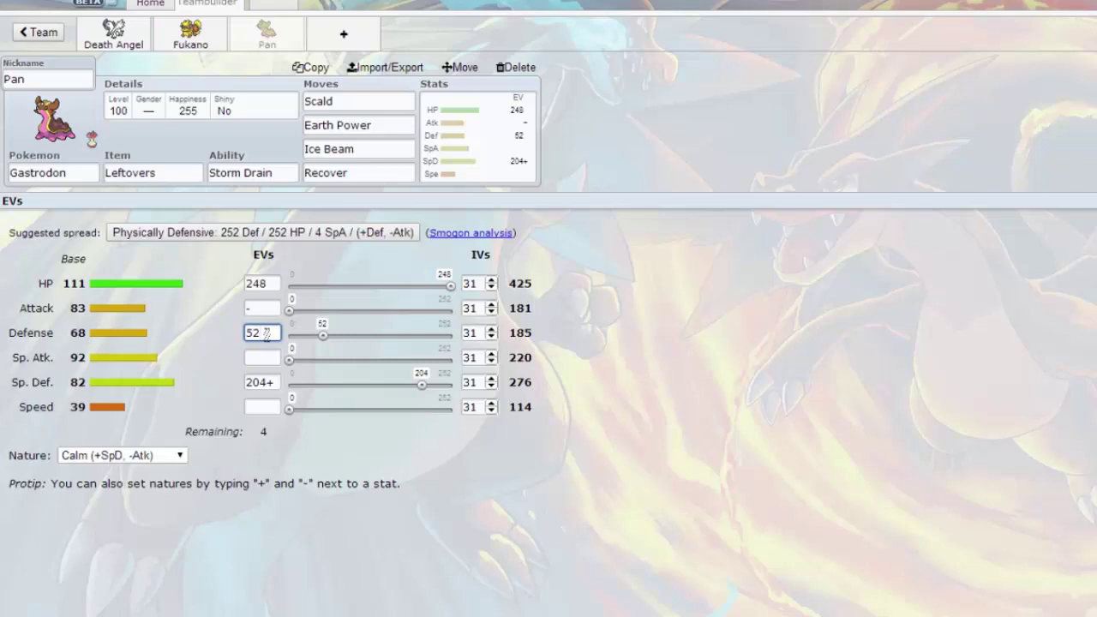
pyautogui.click(263, 354)
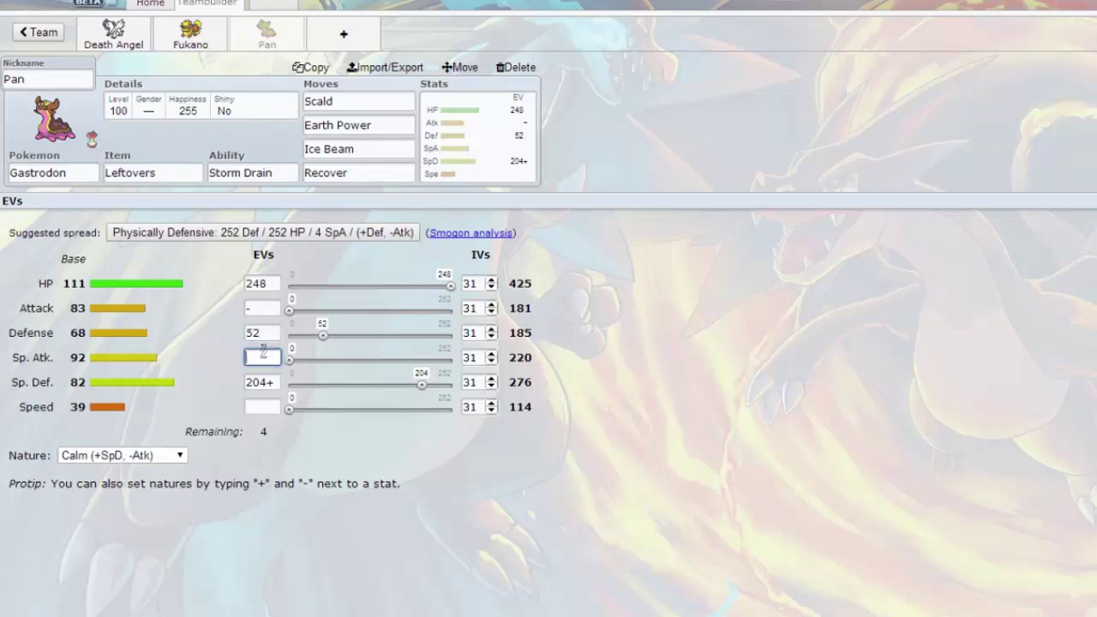
pyautogui.write('4')
# - Add Rotom-Mow as the team's fourth Pokémon and give it the Leftovers item
pyautogui.click(343, 33)
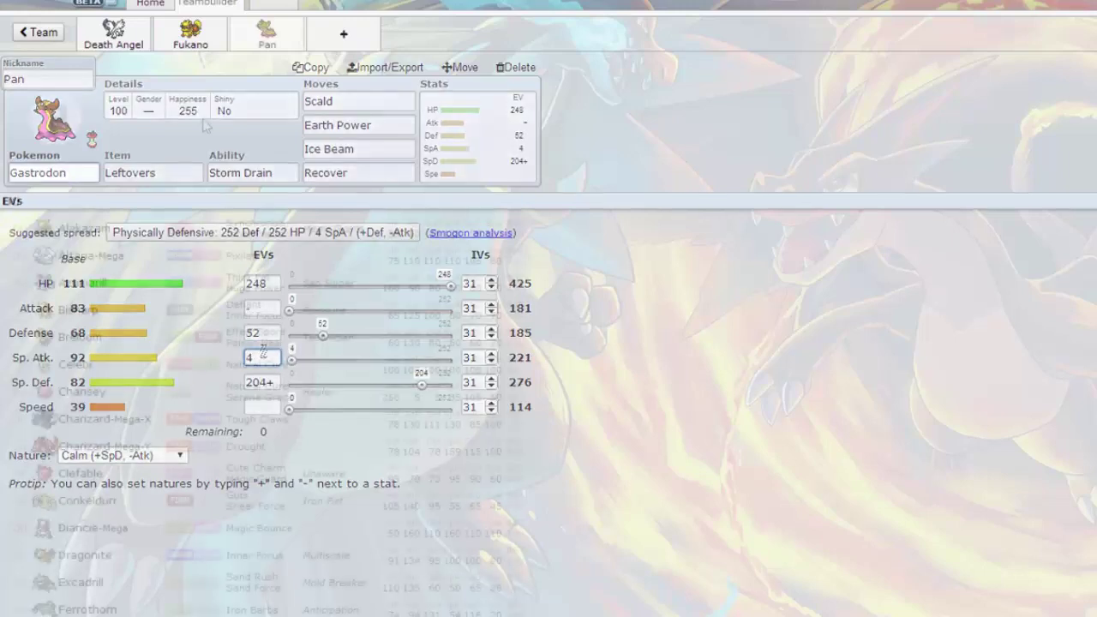
pyautogui.write('roto')
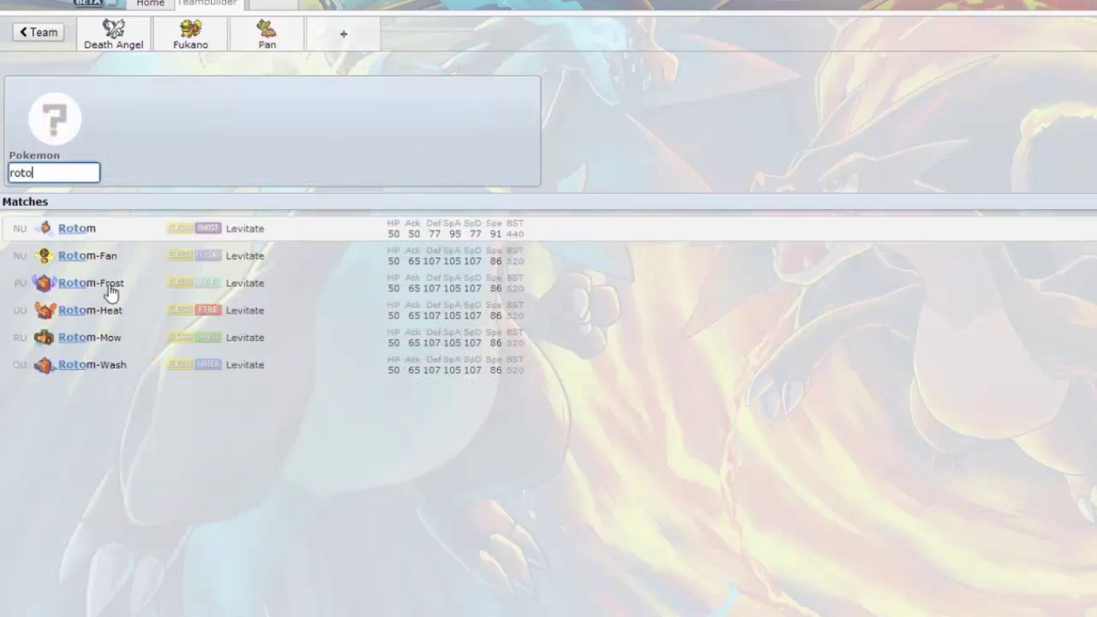
pyautogui.click(148, 340)
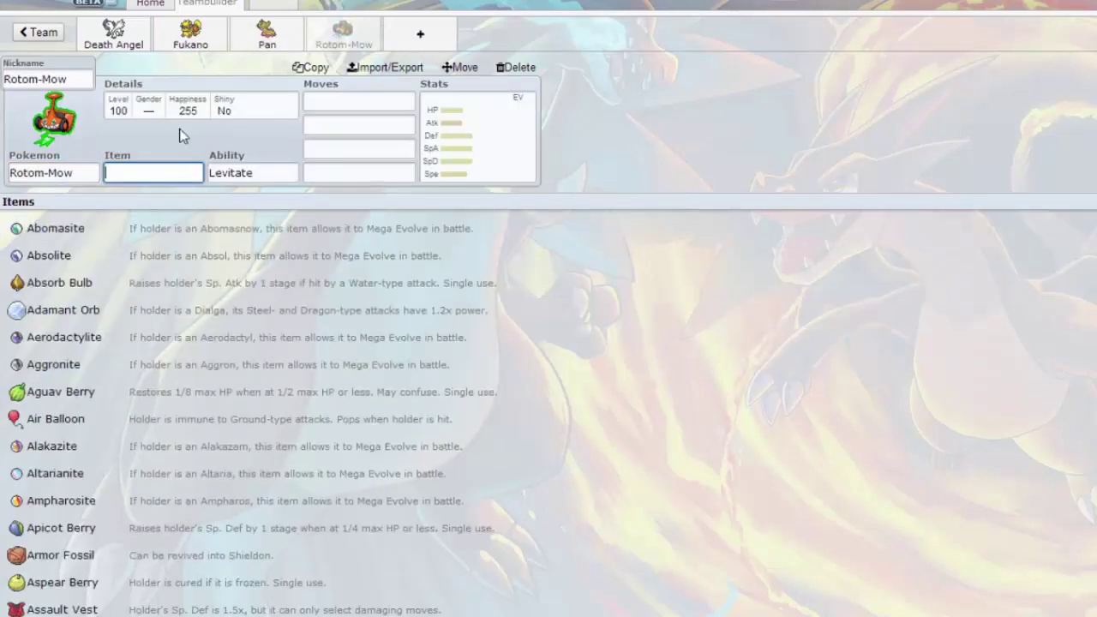
pyautogui.write('left')
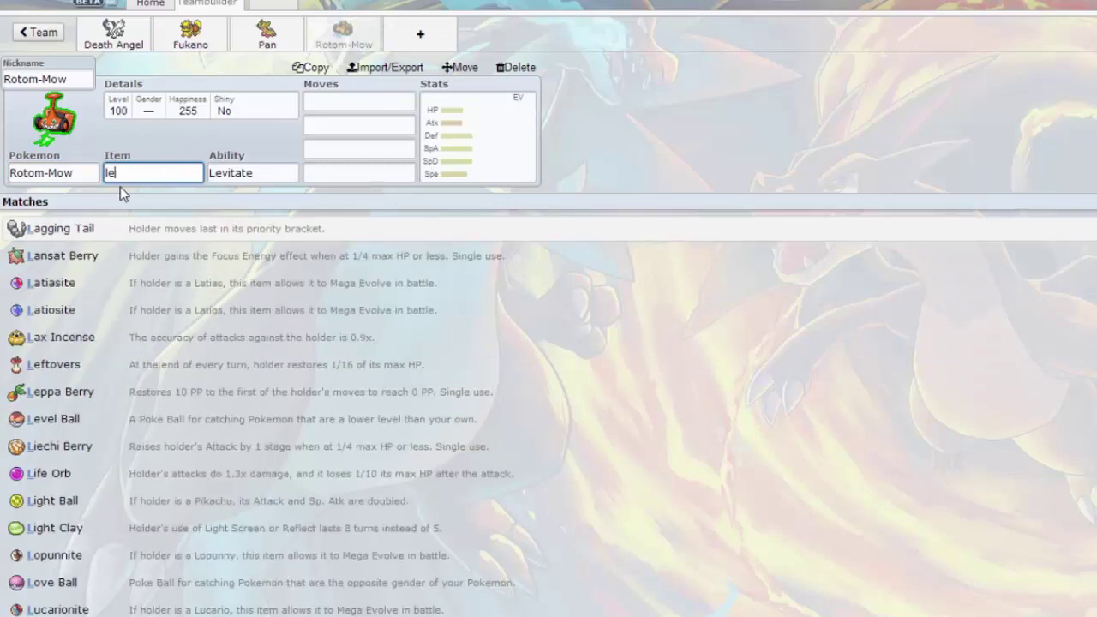
pyautogui.click(94, 226)
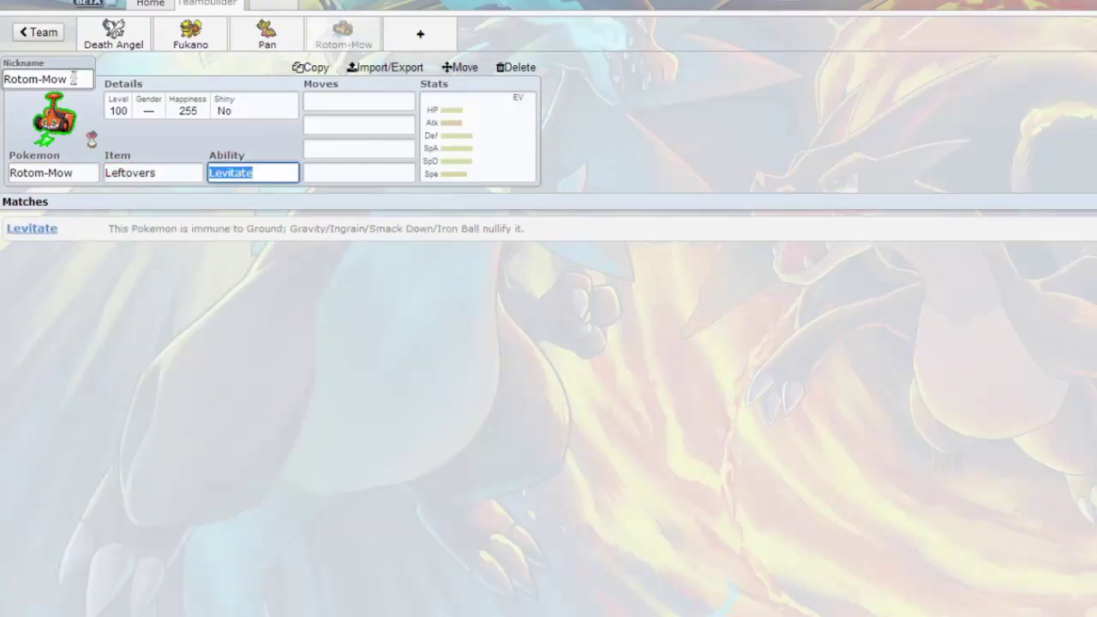
# - Nickname Rotom-Mow ElectroGrass
pyautogui.moveTo(76, 77); pyautogui.dragTo(2, 92)
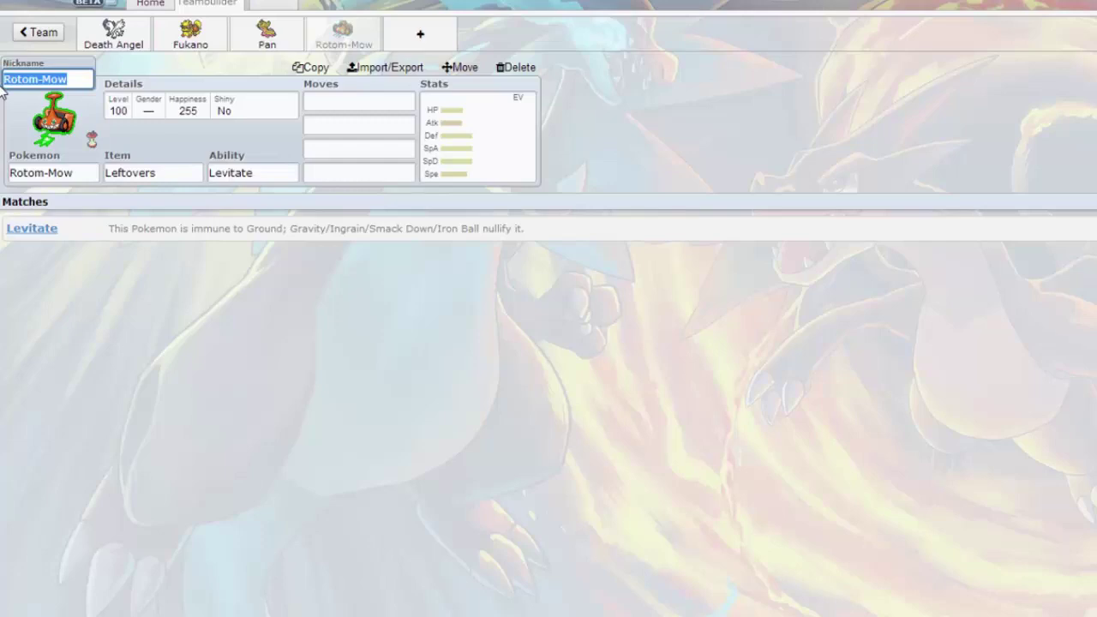
pyautogui.write('Electro')
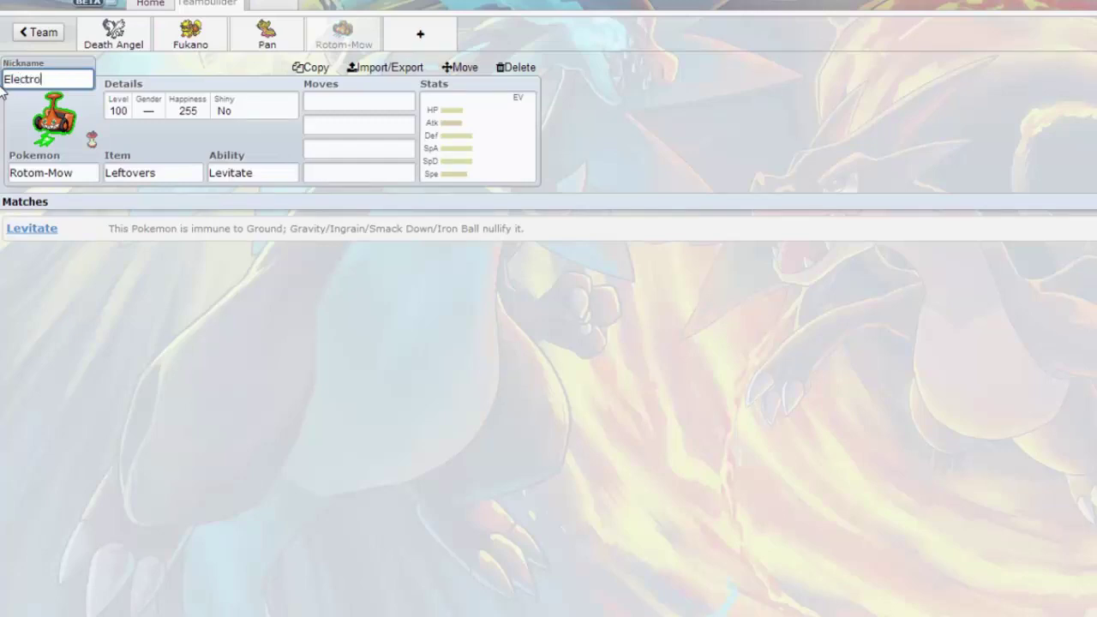
pyautogui.write('Gras')
pyautogui.write('s')
# - Give Rotom-Mow the moves Leaf Storm and Volt Switch in its first two move slots
pyautogui.click(360, 100)
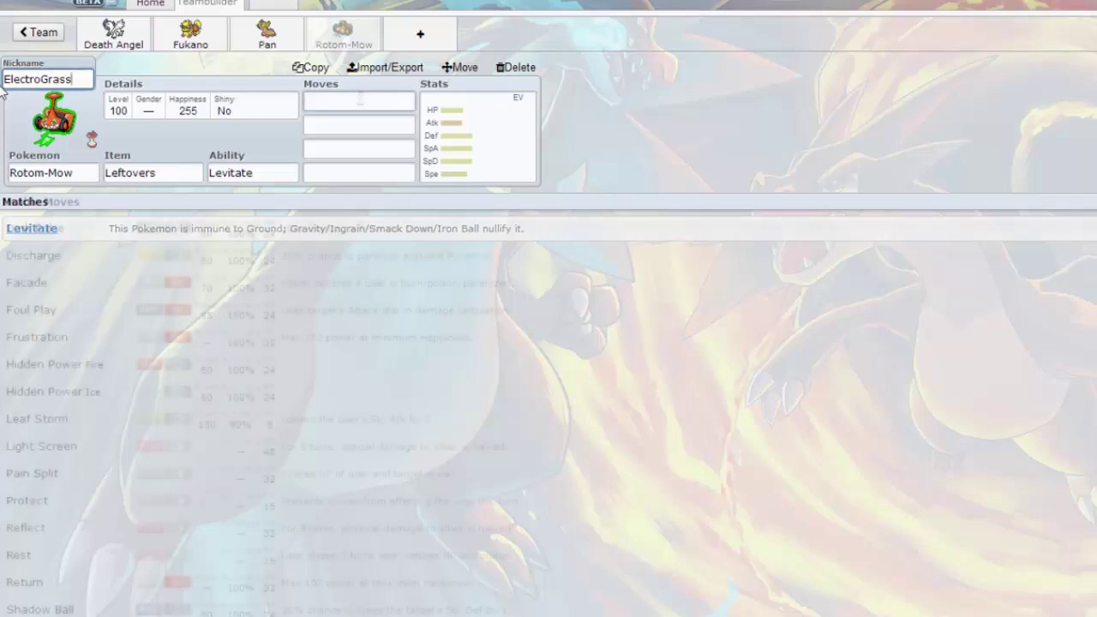
pyautogui.write('leaf')
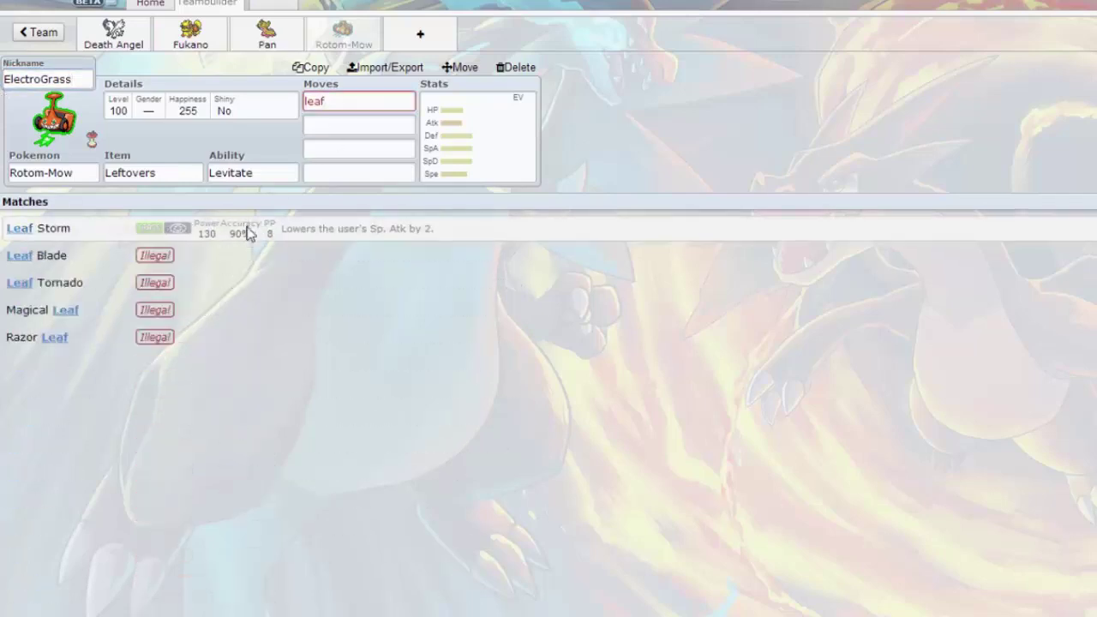
pyautogui.click(245, 228)
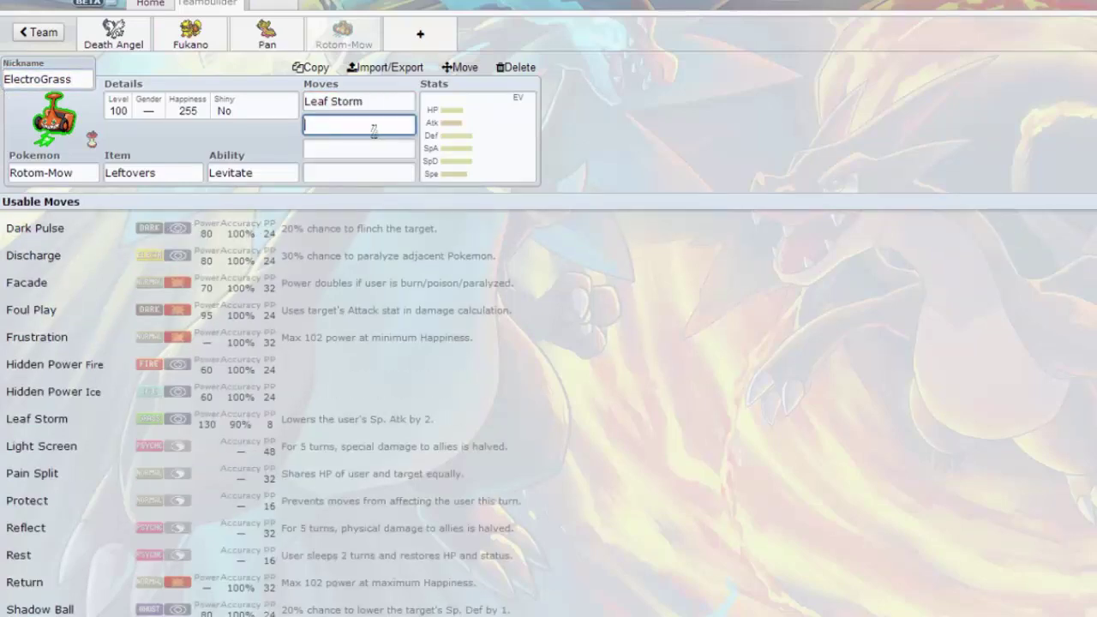
pyautogui.write('volt')
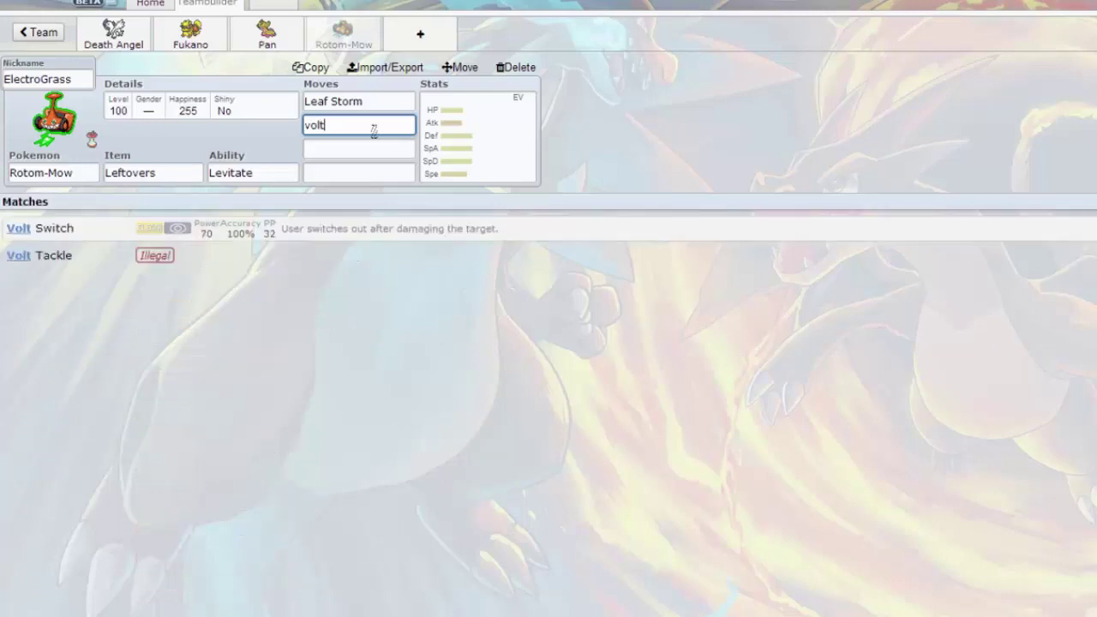
pyautogui.click(261, 238)
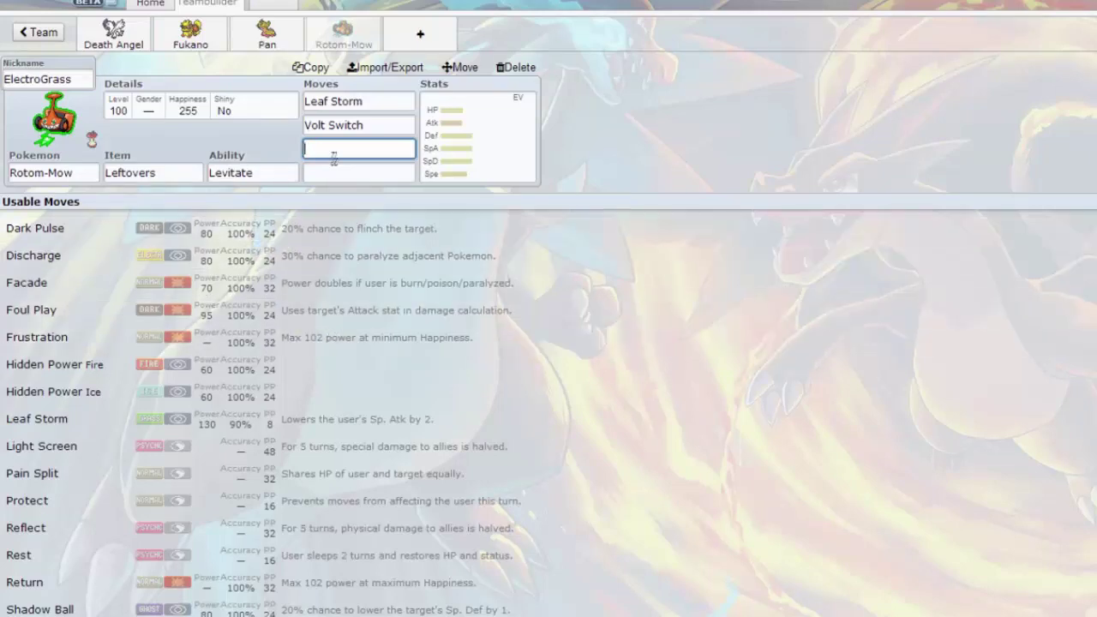
# - Give Rotom-Mow the moves Will-O-Wisp and Pain Split in its last two move slots
pyautogui.write('will')
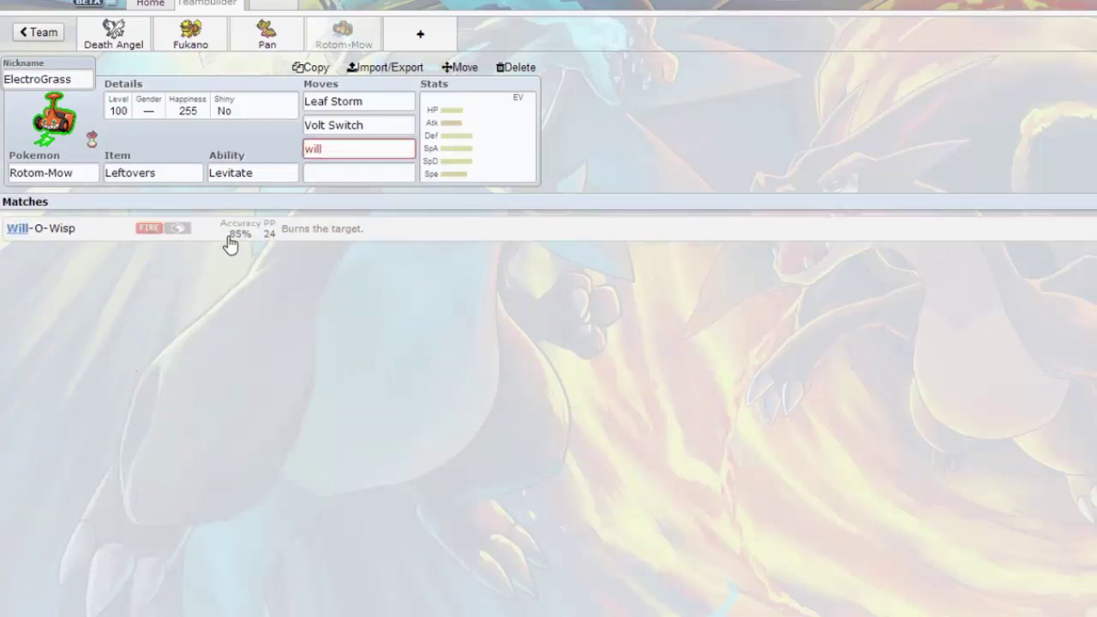
pyautogui.click(226, 236)
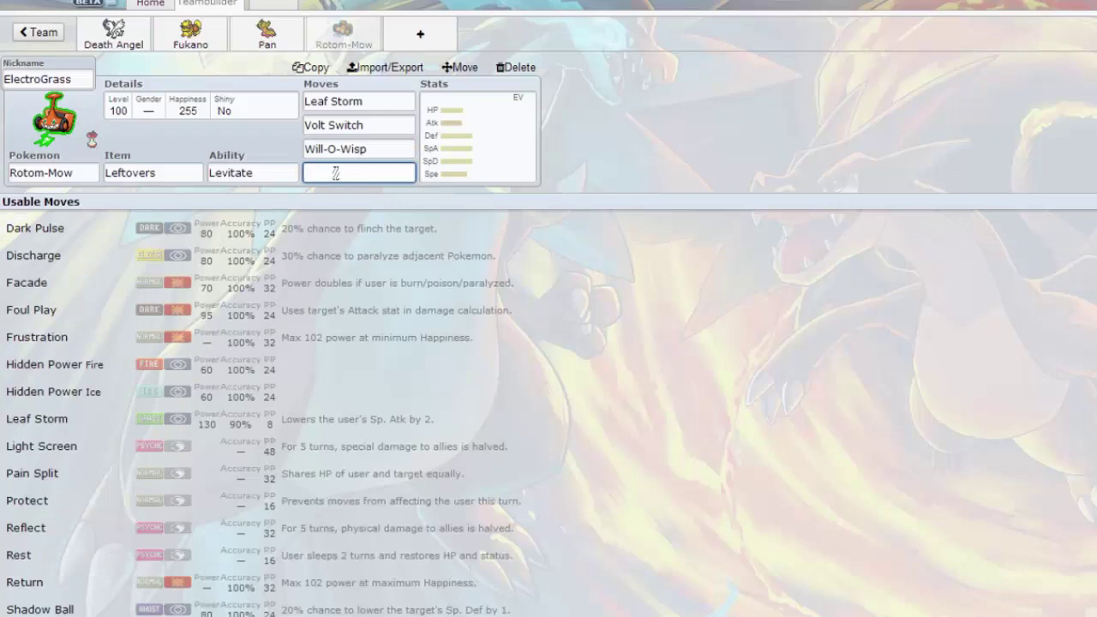
pyautogui.write('pain')
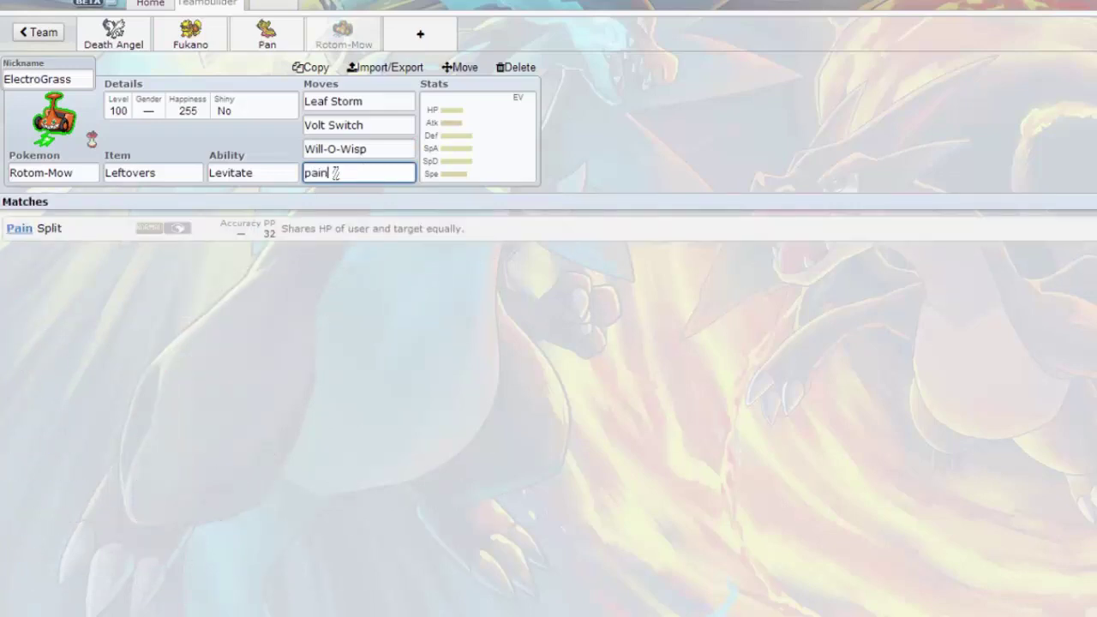
pyautogui.click(311, 232)
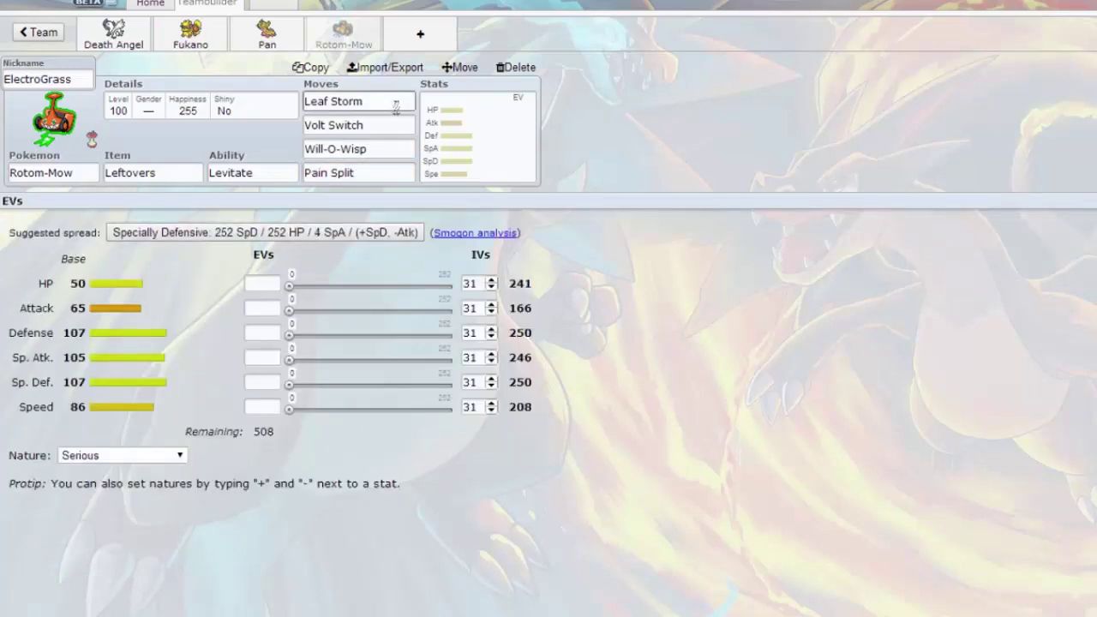
# - Apply Rotom-Mow's suggested Specially Defensive spread, set its Defense EVs to 8 and clear its Sp. Atk. EVs
pyautogui.click(233, 236)
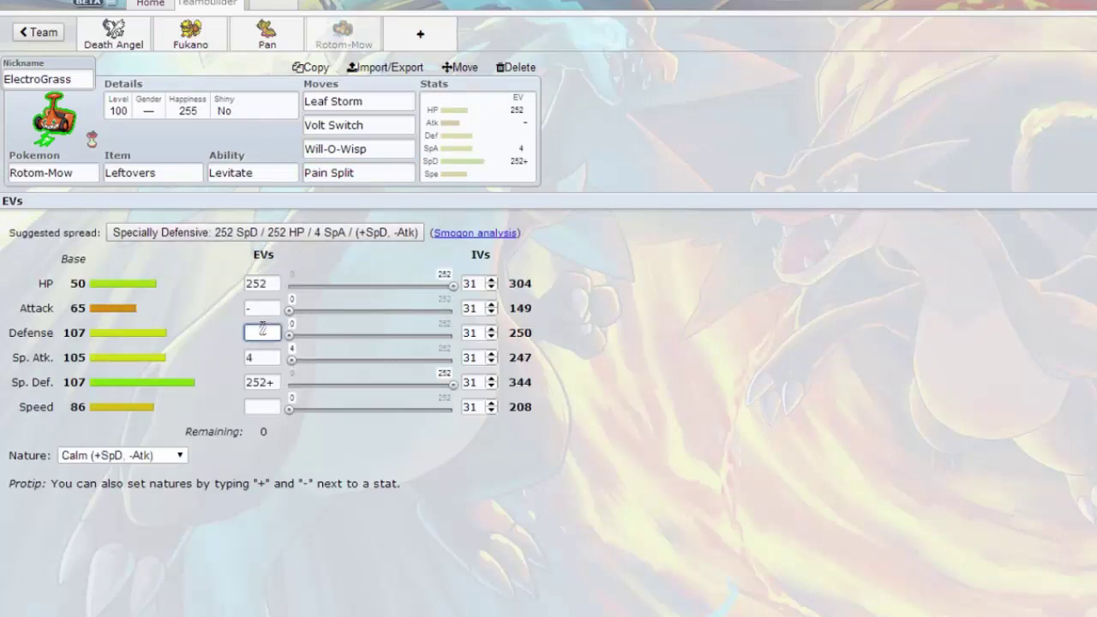
pyautogui.write('8')
pyautogui.moveTo(258, 357); pyautogui.dragTo(221, 358)
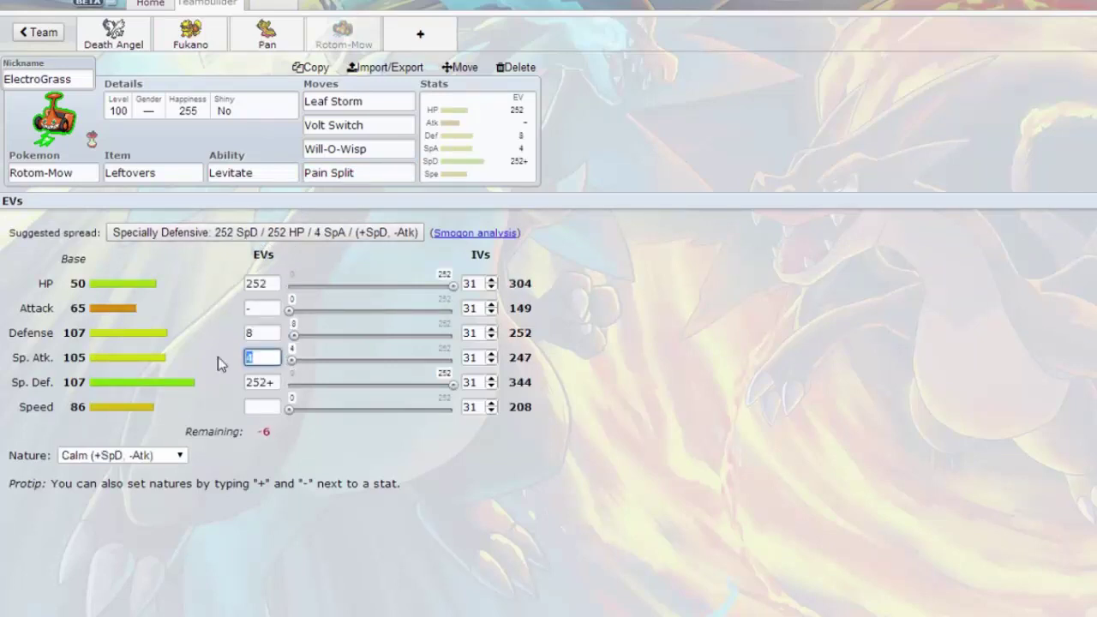
pyautogui.write('0')
pyautogui.press('BackSpace')
# - Set Rotom-Mow's HP EVs to 248
pyautogui.moveTo(268, 283); pyautogui.dragTo(257, 283)
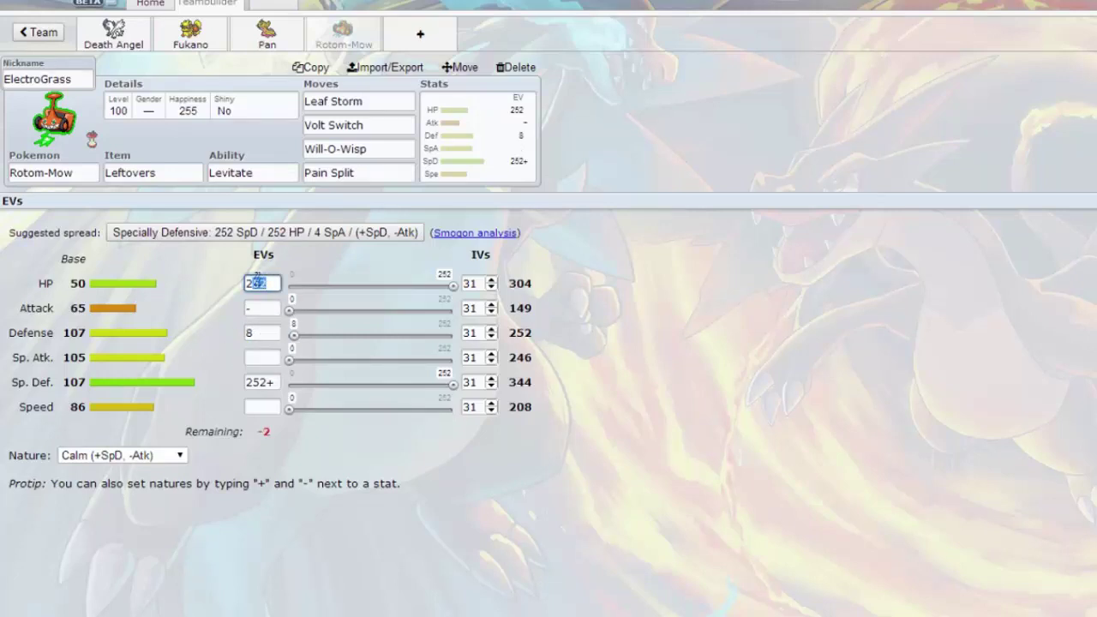
pyautogui.write('478')
pyautogui.press('BackSpace')
pyautogui.press('BackSpace')
pyautogui.press('BackSpace')
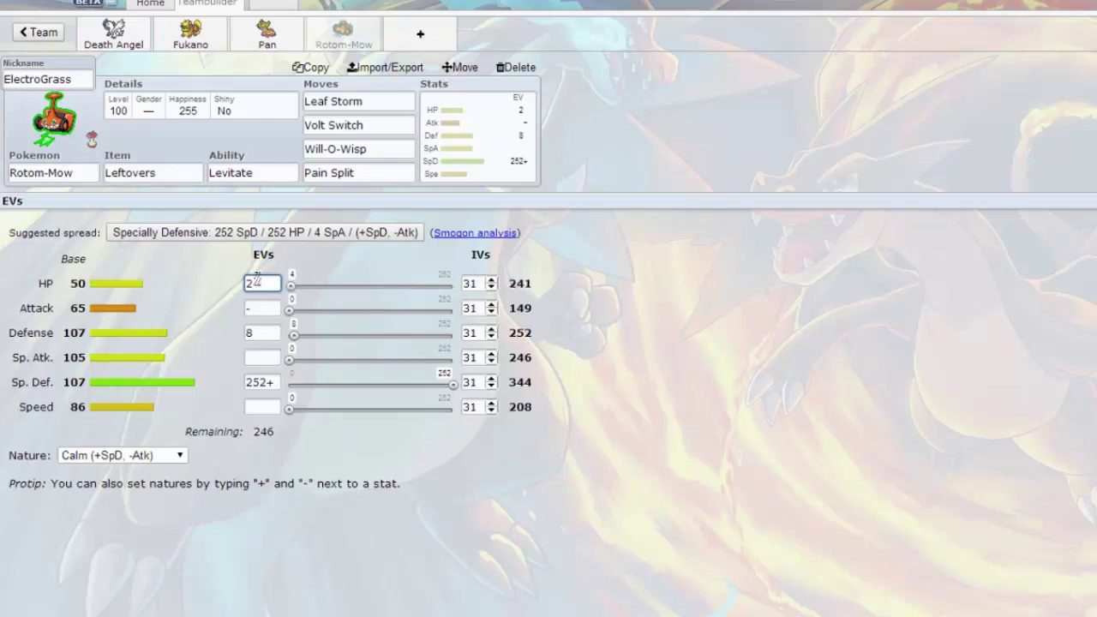
pyautogui.write('48')
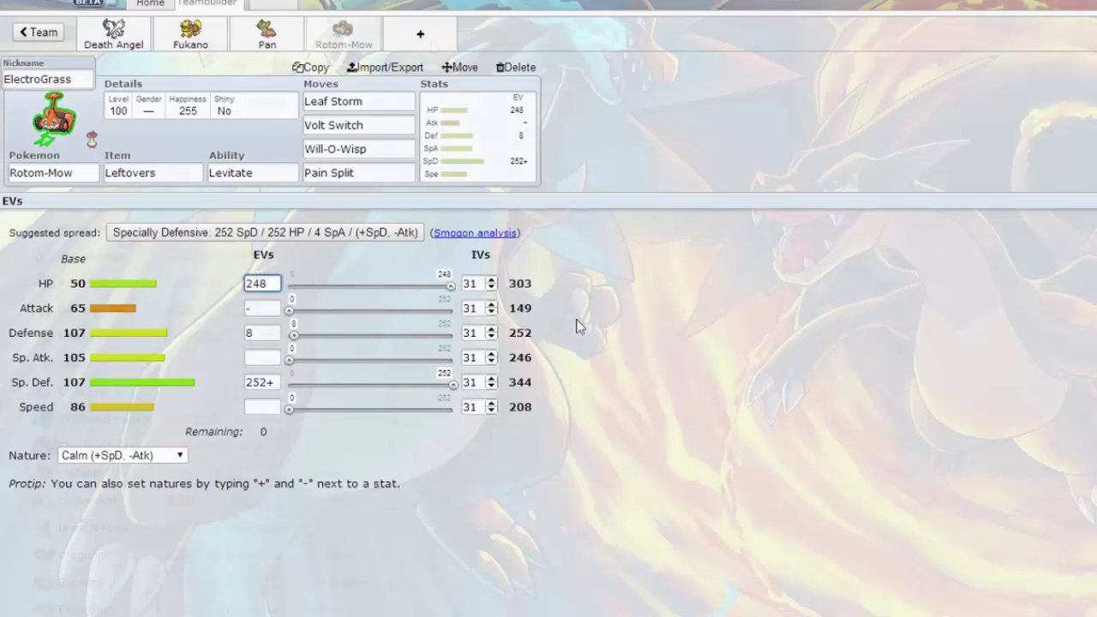
# - Add Gliscor as the team's fifth Pokémon and nickname it Jambon
pyautogui.click(427, 41)
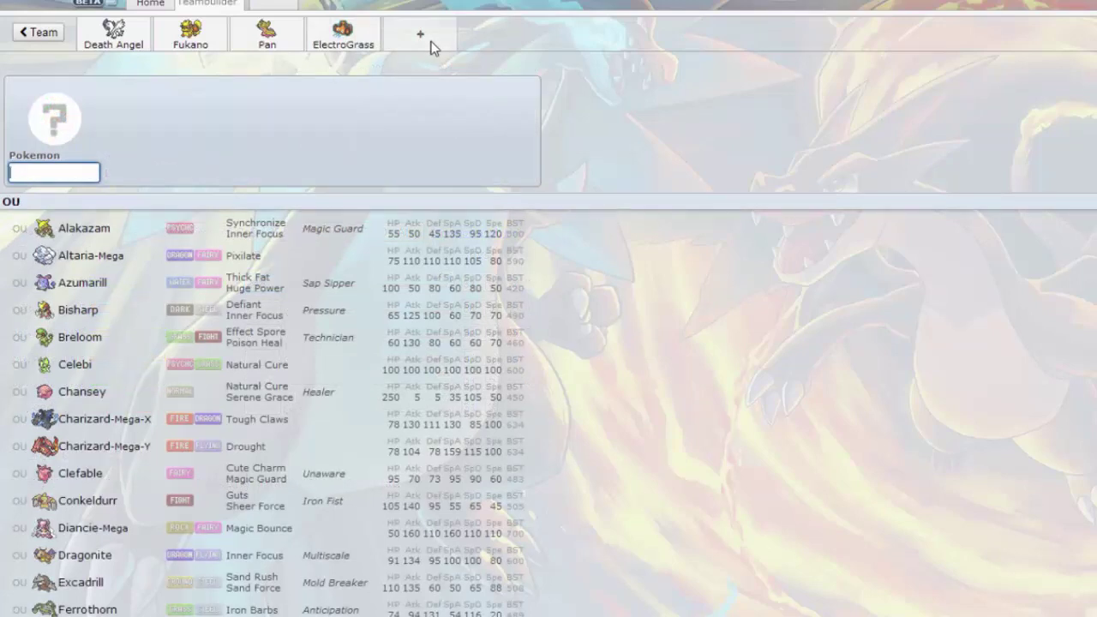
pyautogui.write('glisc')
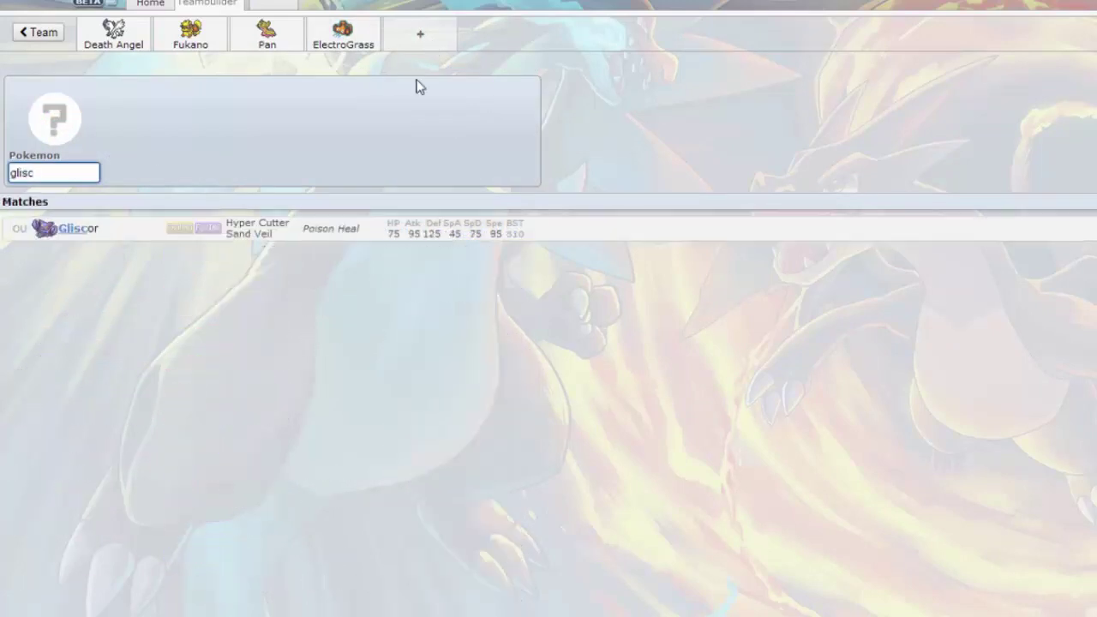
pyautogui.click(164, 230)
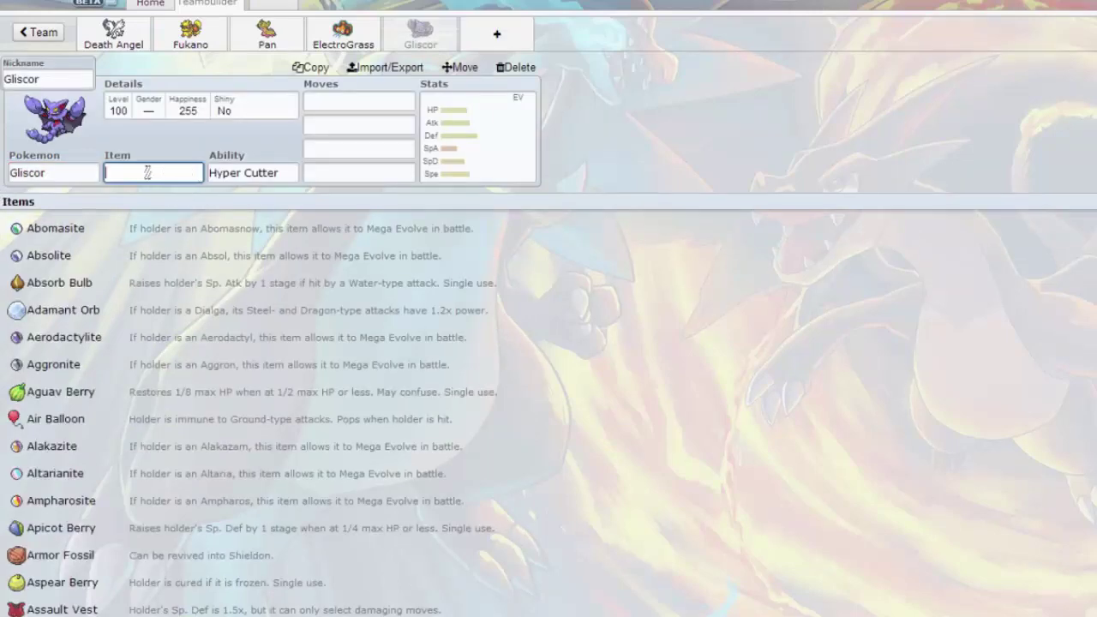
pyautogui.click(75, 79)
pyautogui.write('Tambon')
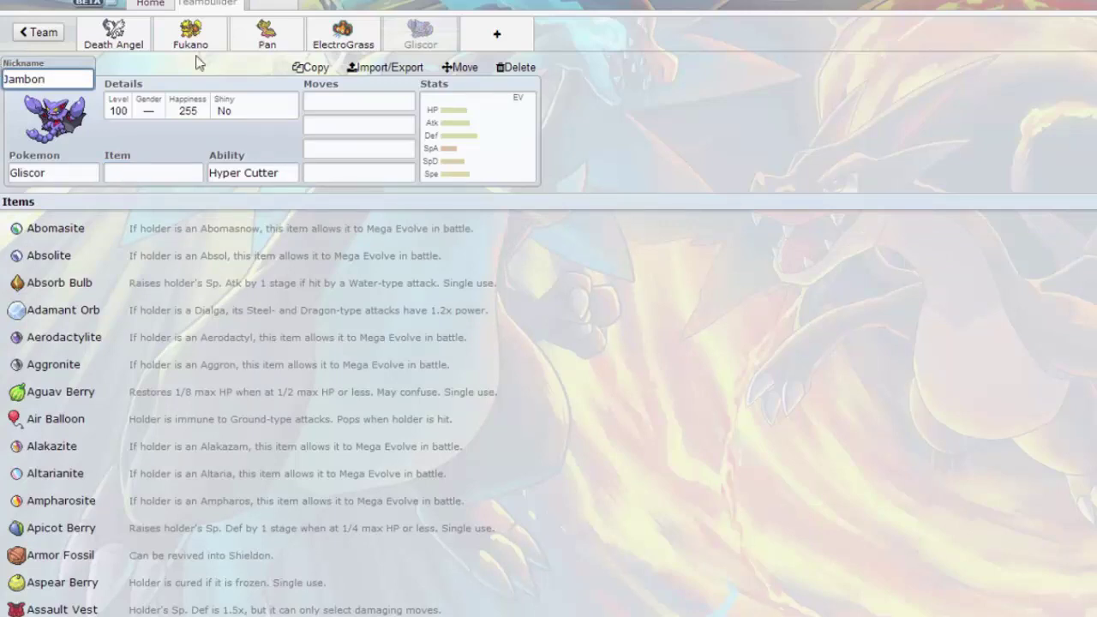
# - Give Gliscor the Toxic Orb item and the hidden ability Poison Heal
pyautogui.click(130, 172)
pyautogui.write('toxi')
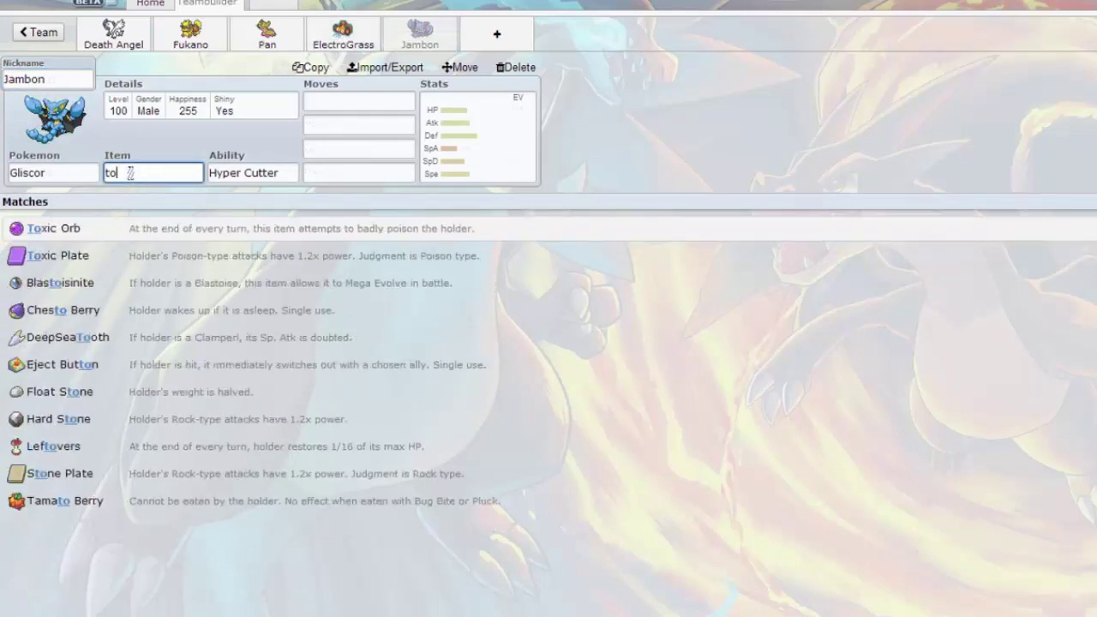
pyautogui.click(100, 228)
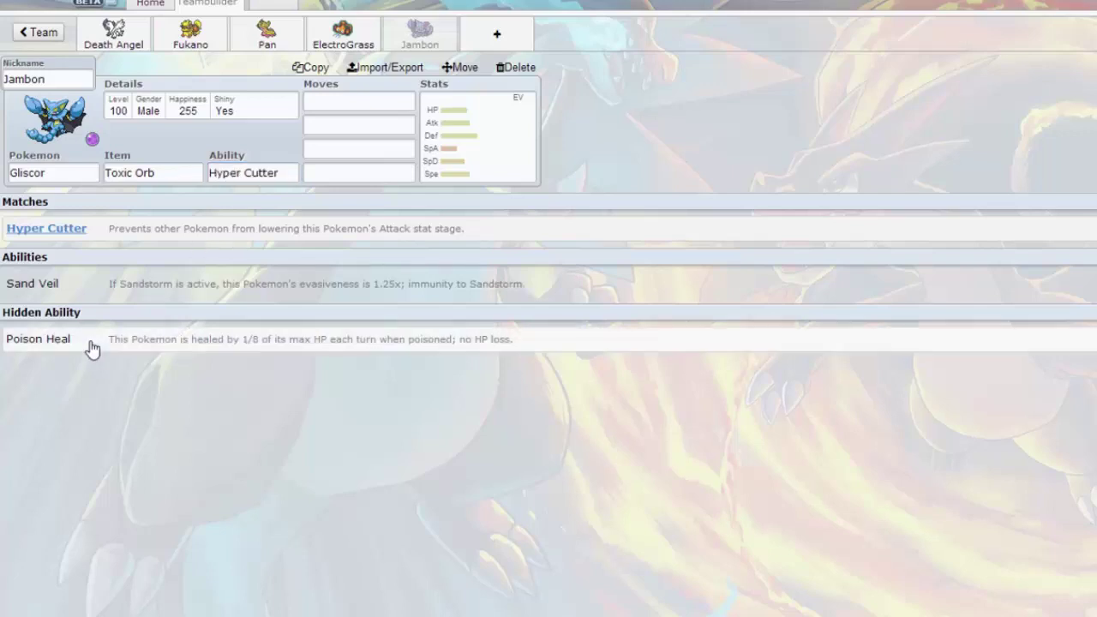
pyautogui.click(87, 344)
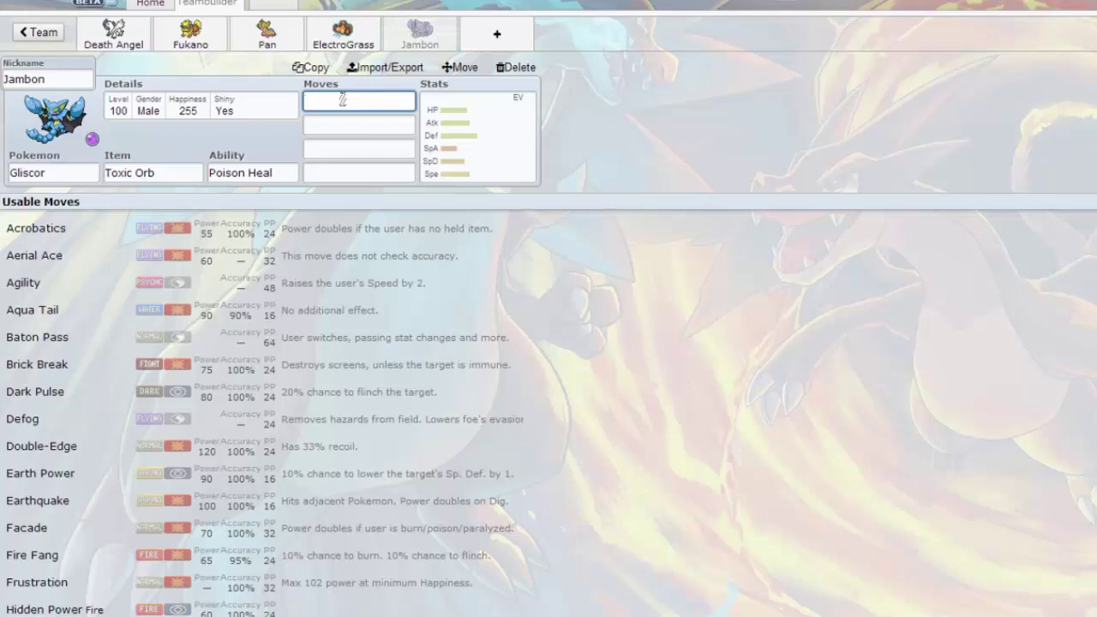
# - Give Gliscor the moves Protect, Stealth Rock, Earthquake and Acrobatics
pyautogui.write('pro')
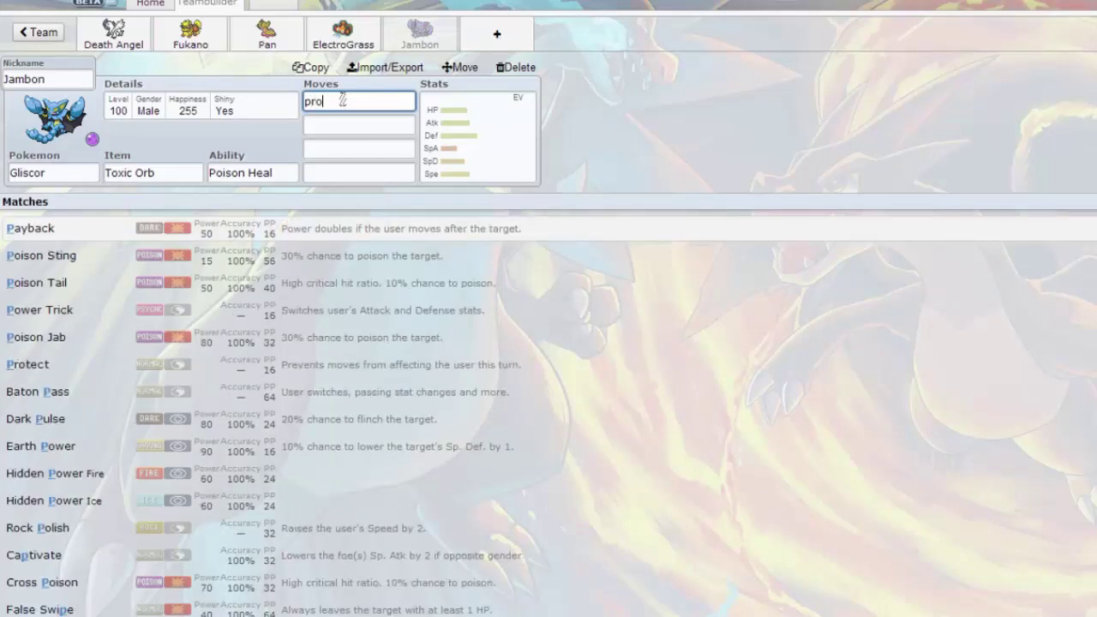
pyautogui.click(244, 230)
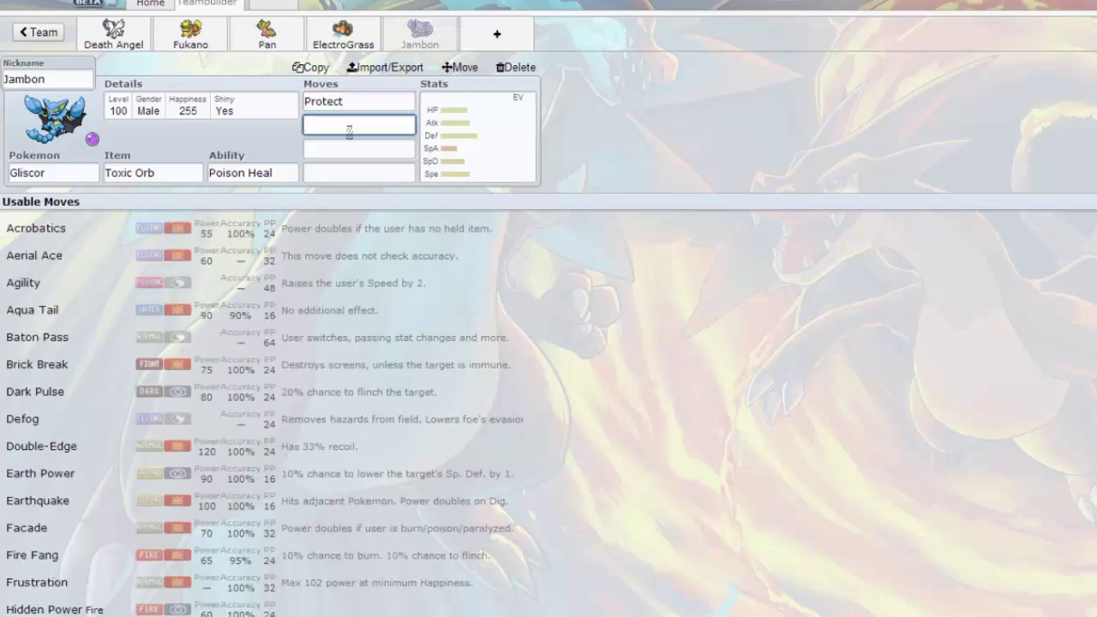
pyautogui.write('steal')
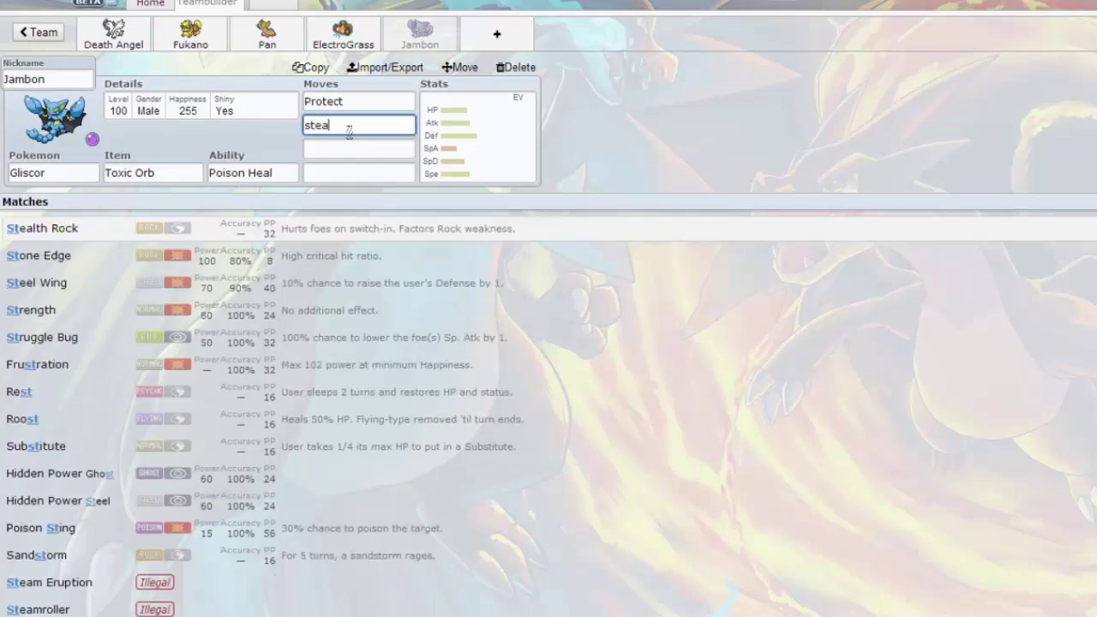
pyautogui.click(282, 233)
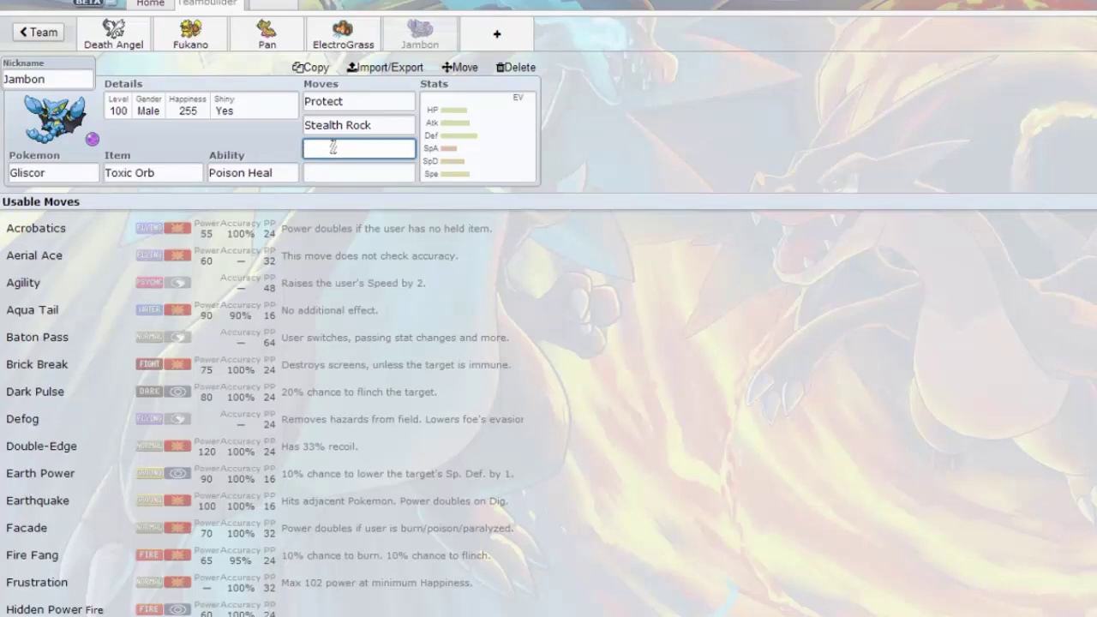
pyautogui.write('earth')
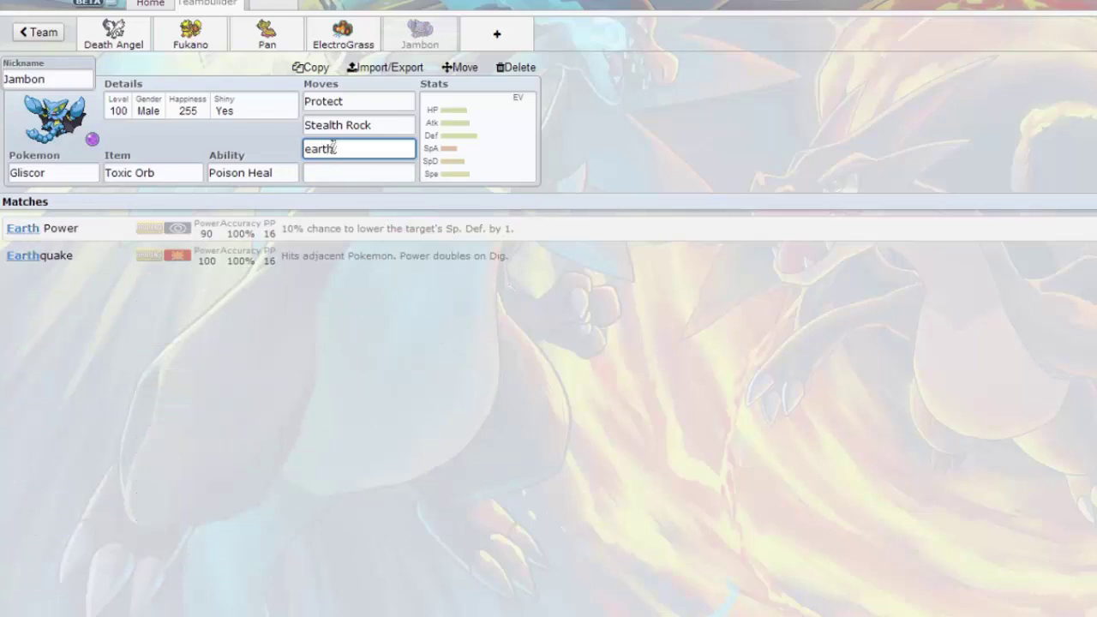
pyautogui.click(236, 268)
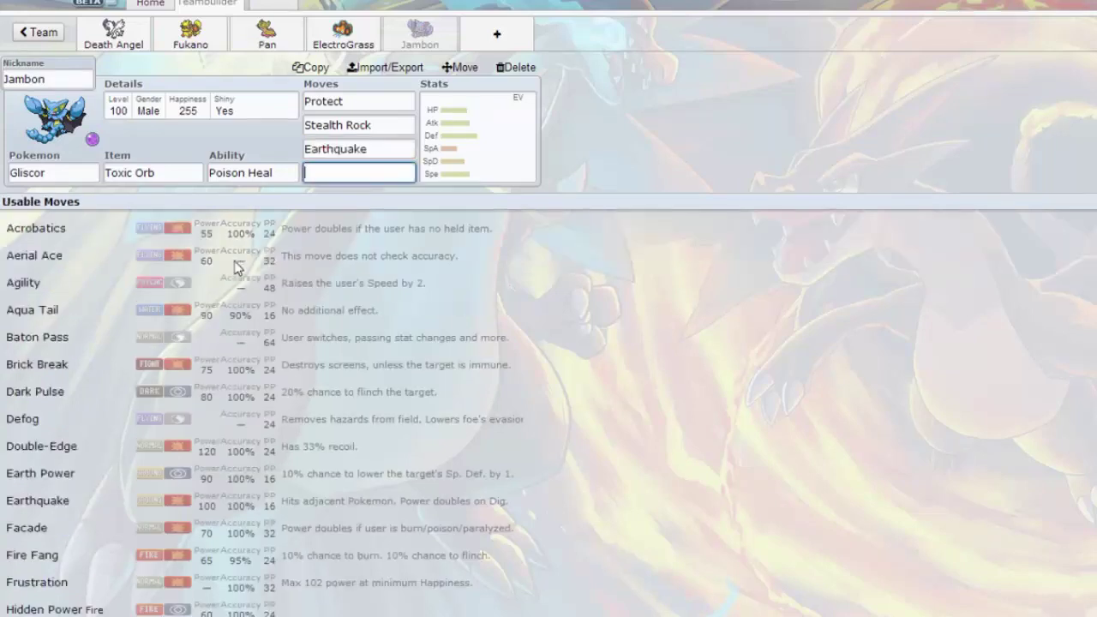
pyautogui.write('acr')
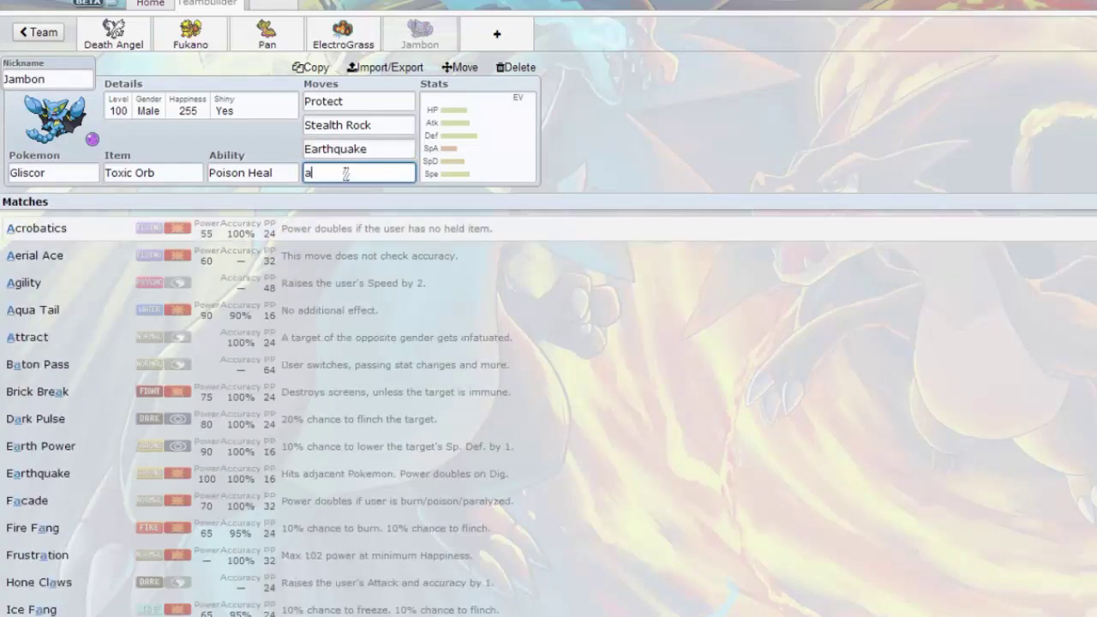
pyautogui.click(286, 238)
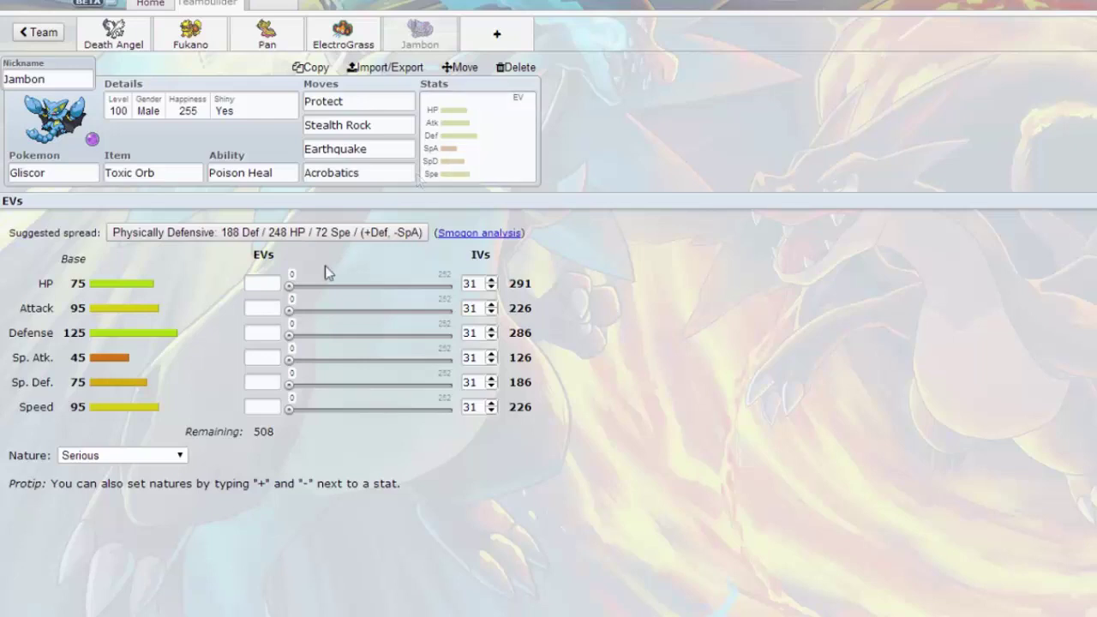
# - Assign 248 HP EVs, 4 Attack EVs and 216 Defense EVs to Gliscor
pyautogui.click(271, 285)
pyautogui.moveTo(288, 287); pyautogui.dragTo(452, 300)
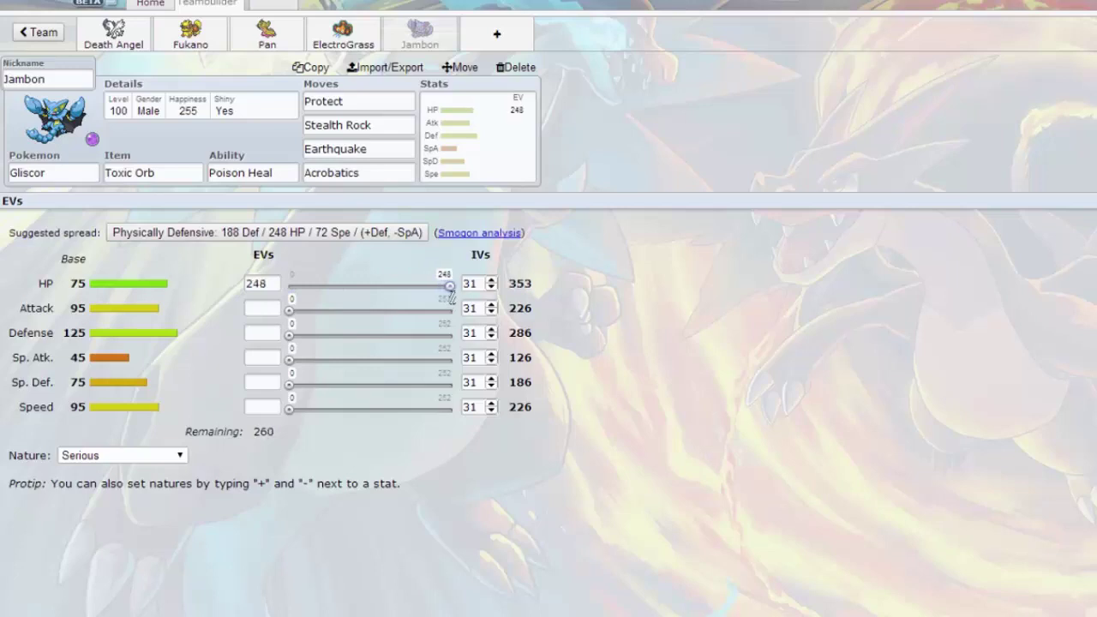
pyautogui.click(256, 301)
pyautogui.write('4')
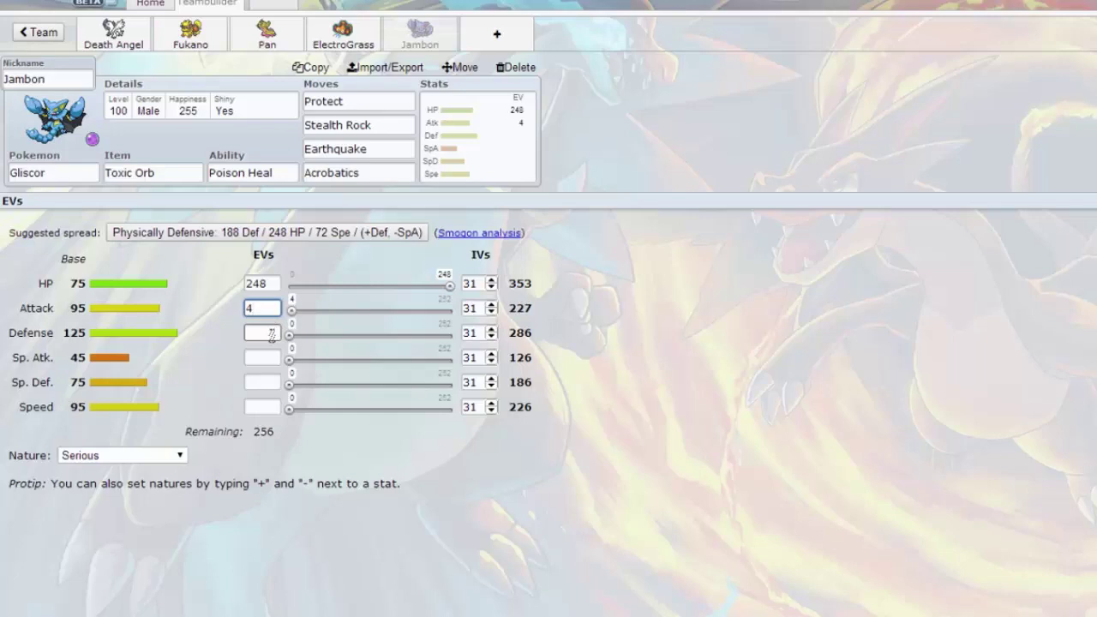
pyautogui.click(268, 336)
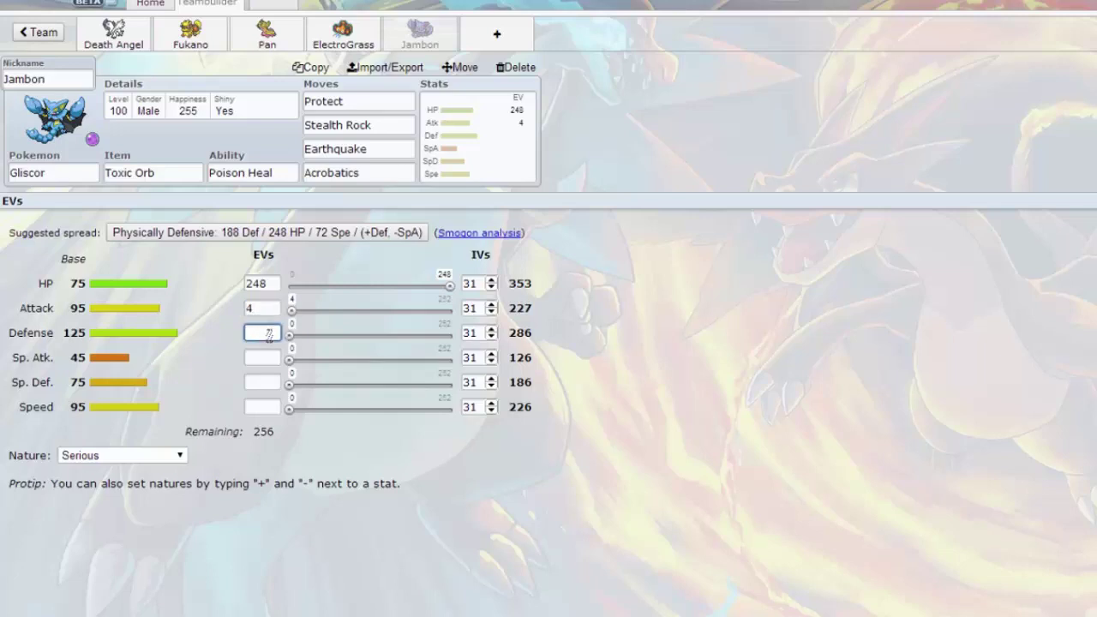
pyautogui.write('216')
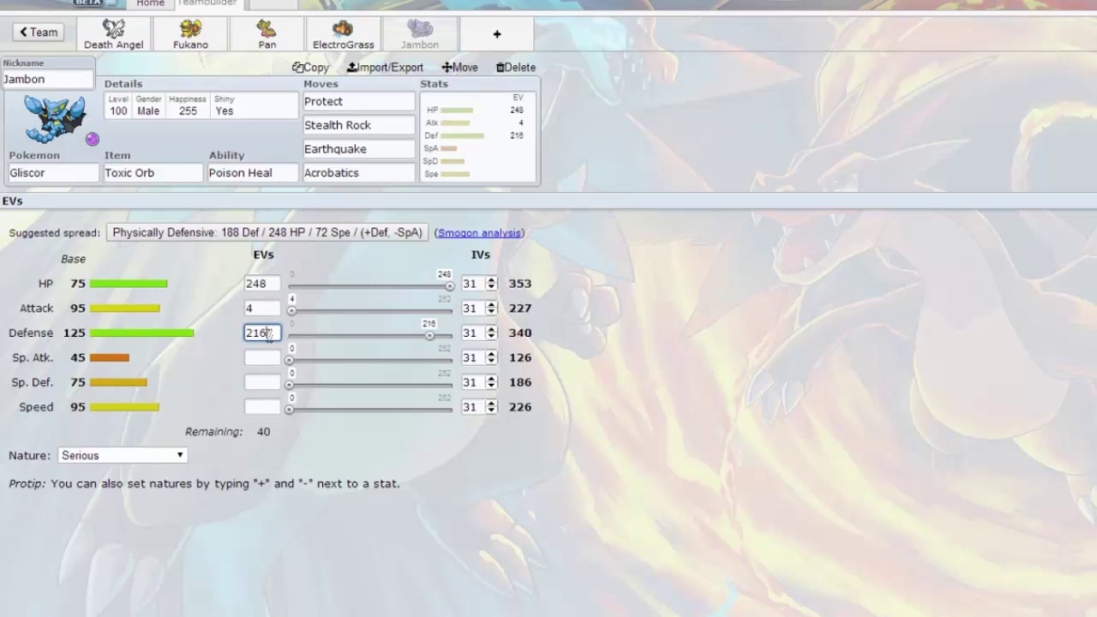
# - Give Gliscor the Impish nature (+Def, -SpA) and assign it 40 Sp. Def. EVs
pyautogui.write('+')
pyautogui.click(270, 355)
pyautogui.write('-')
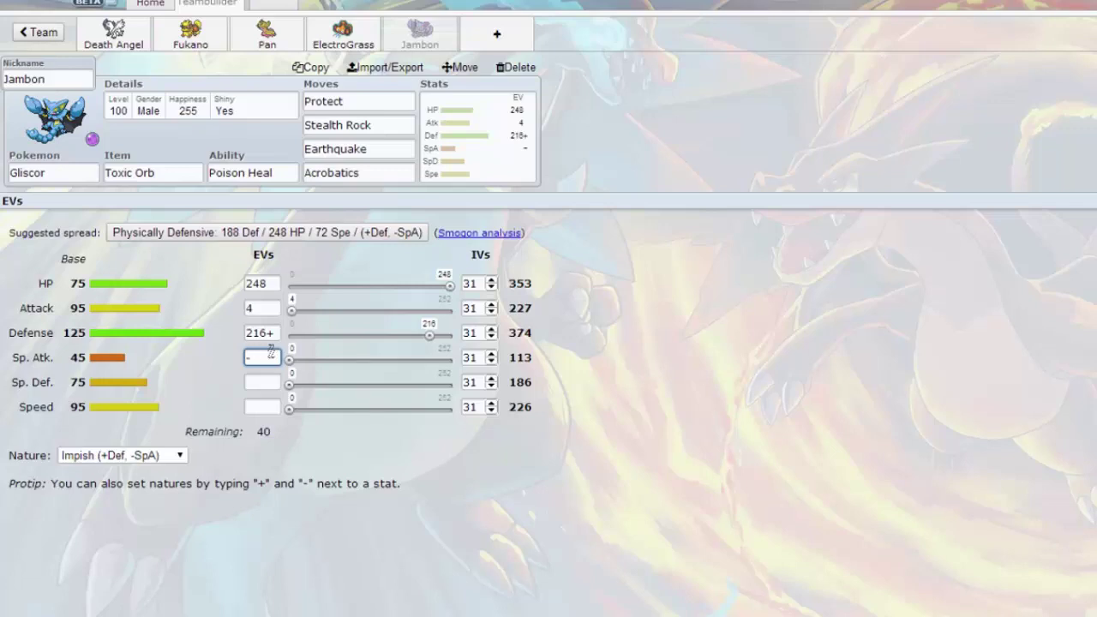
pyautogui.click(267, 383)
pyautogui.write('40')
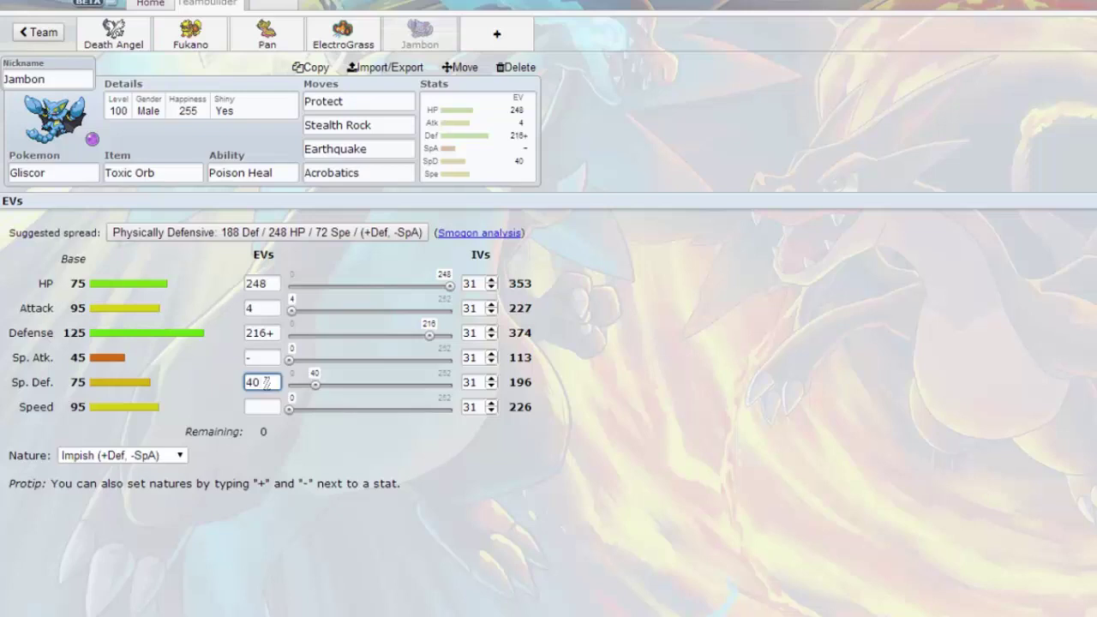
# - Add Haunter as the team's sixth Pokémon
pyautogui.click(58, 172)
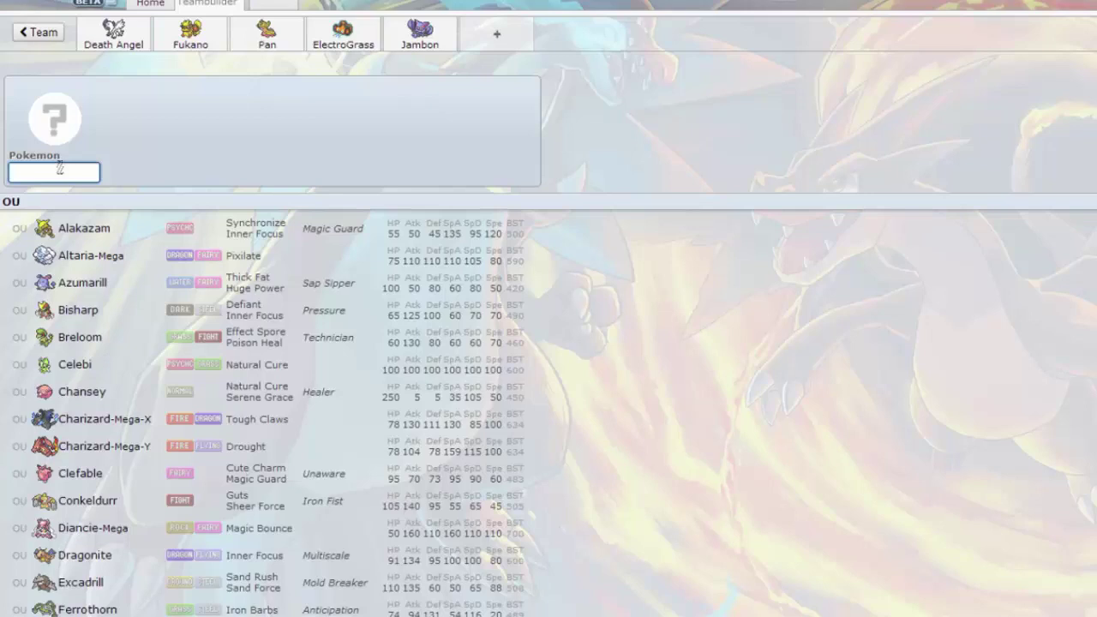
pyautogui.write('h')
pyautogui.press('Return')
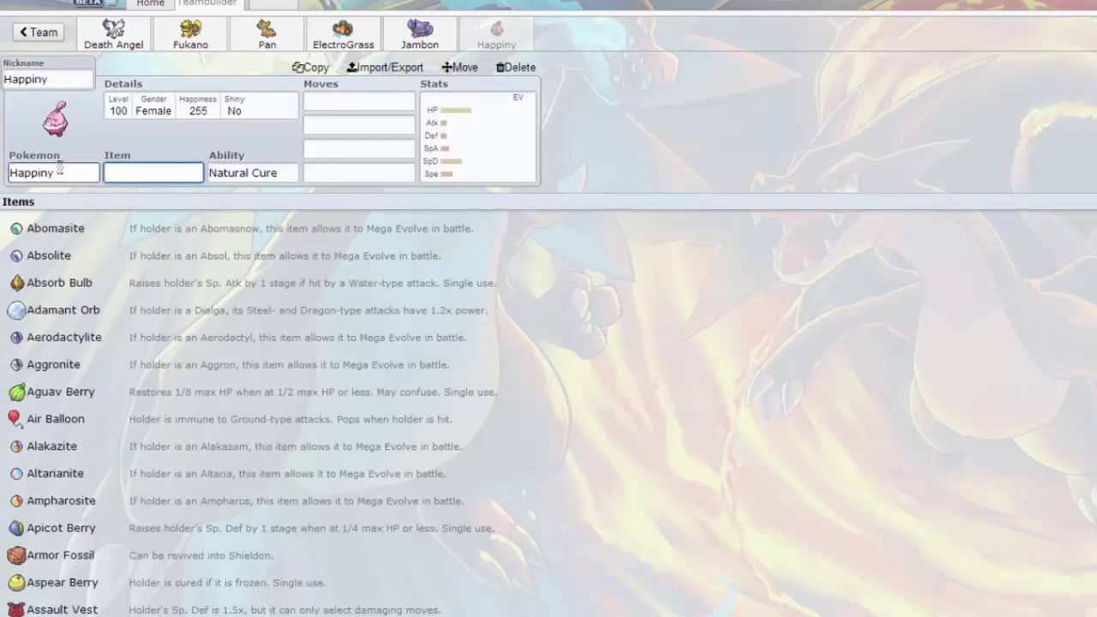
pyautogui.click(60, 169)
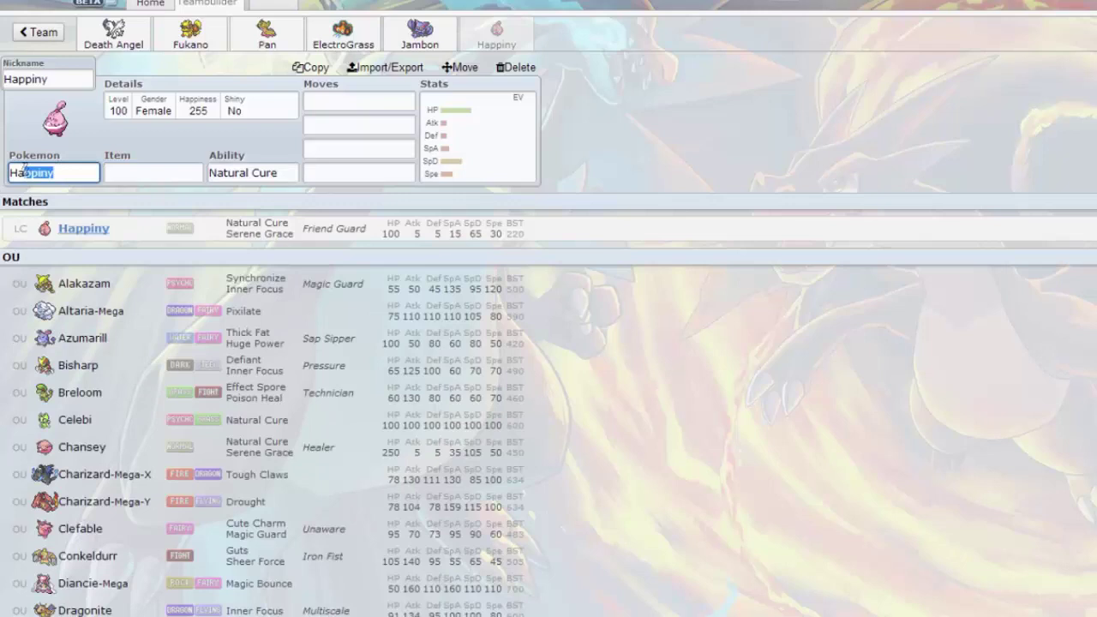
pyautogui.write('Haun')
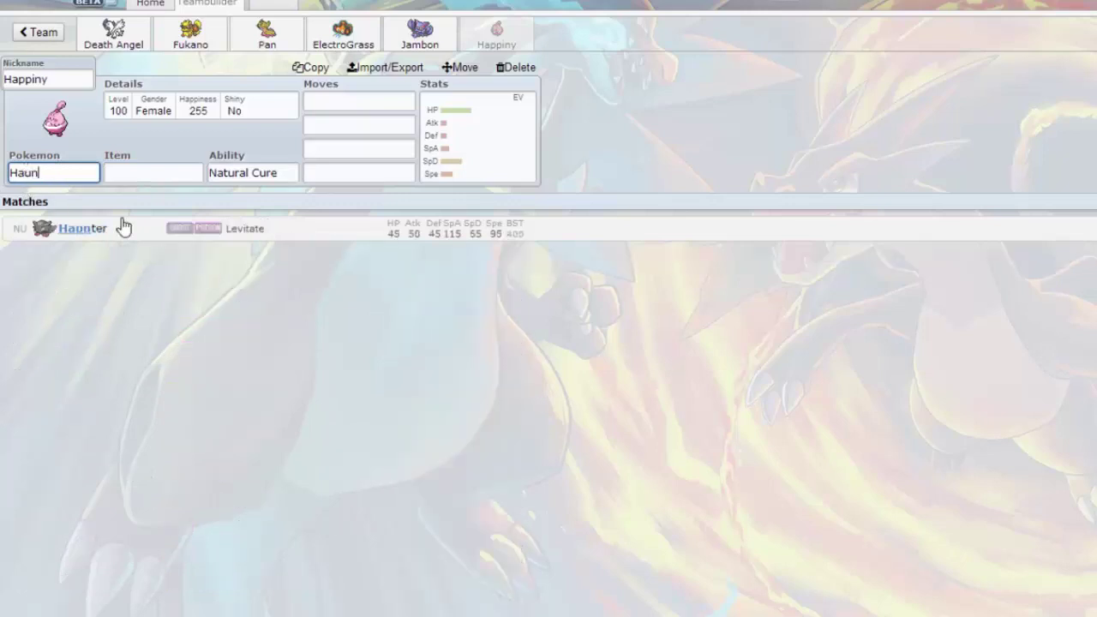
pyautogui.click(135, 232)
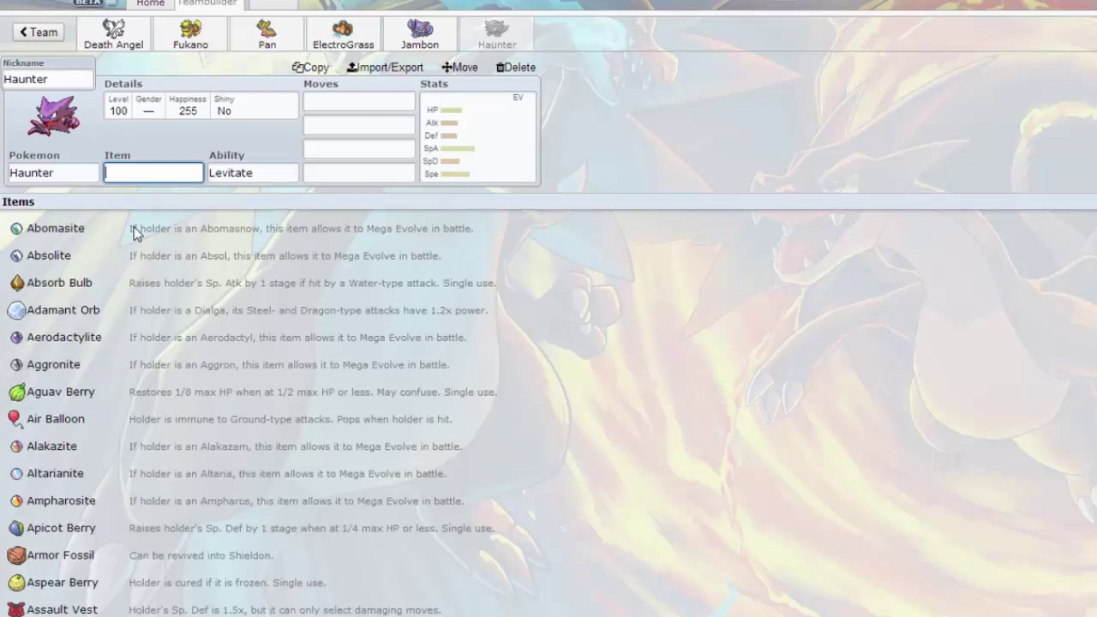
# - Equip Haunter with the Choice Scarf and the Levitate ability, and nickname it Creeper
pyautogui.write('cho')
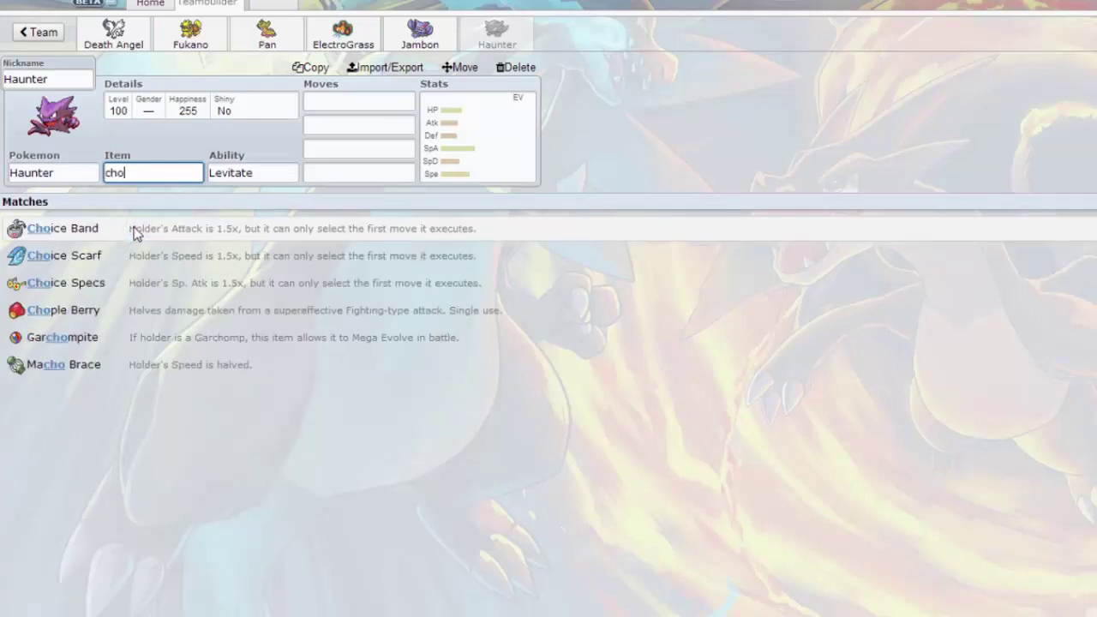
pyautogui.write('i')
pyautogui.click(130, 258)
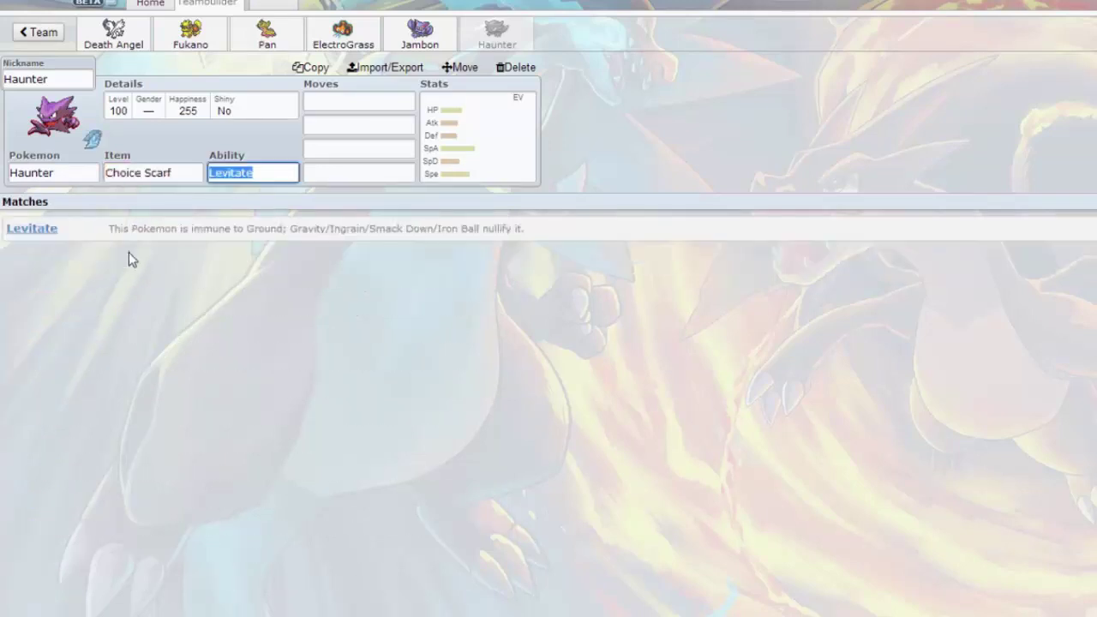
pyautogui.click(227, 237)
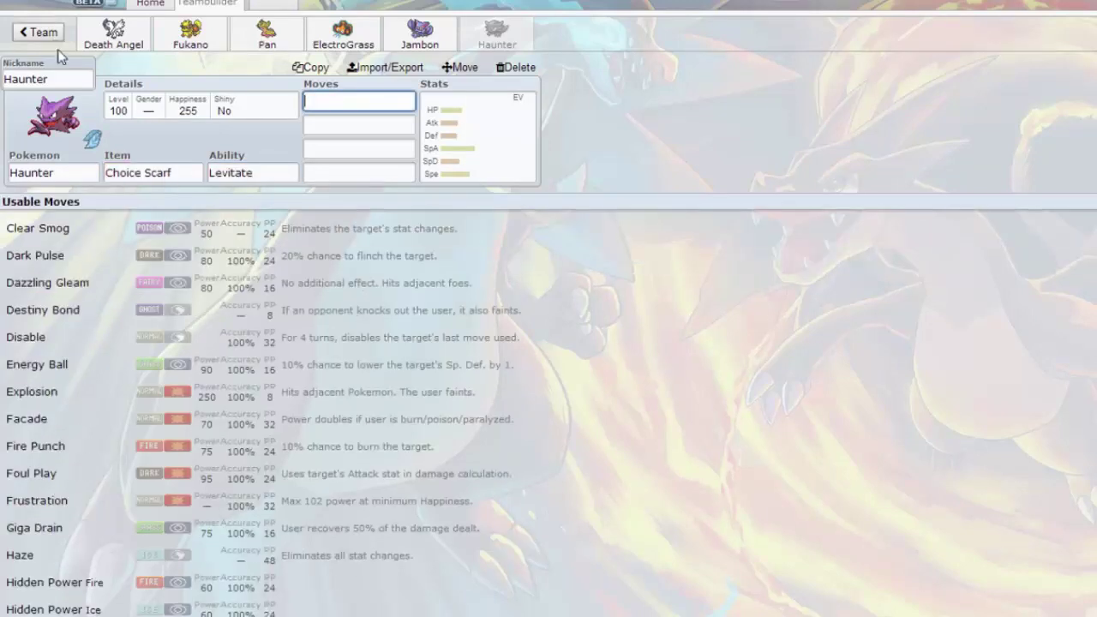
pyautogui.moveTo(65, 79); pyautogui.dragTo(3, 93)
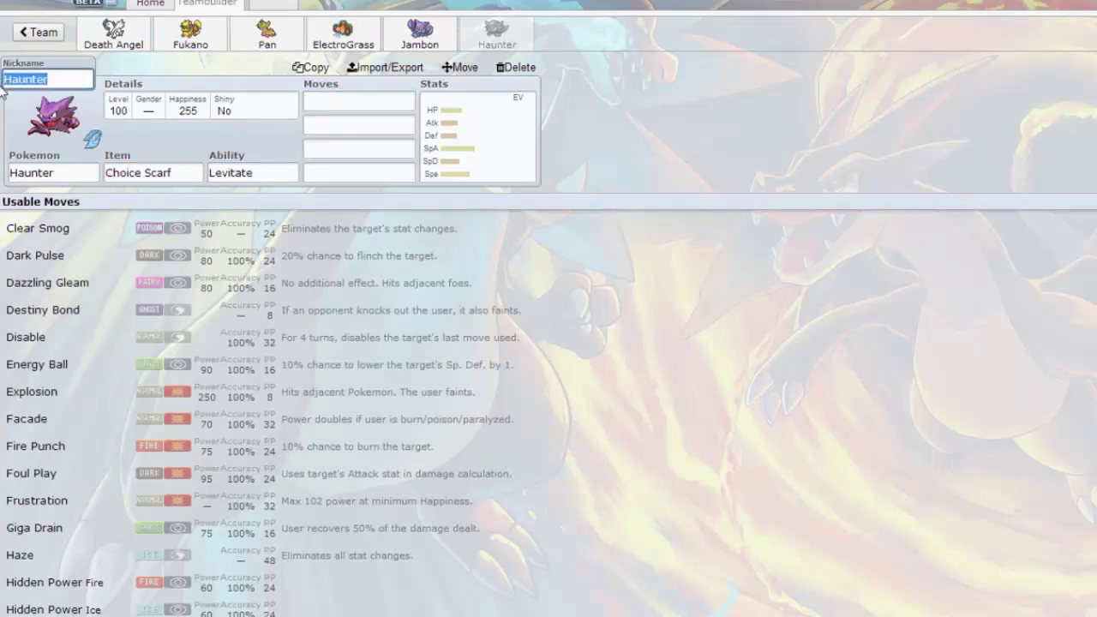
pyautogui.write('Creeper')
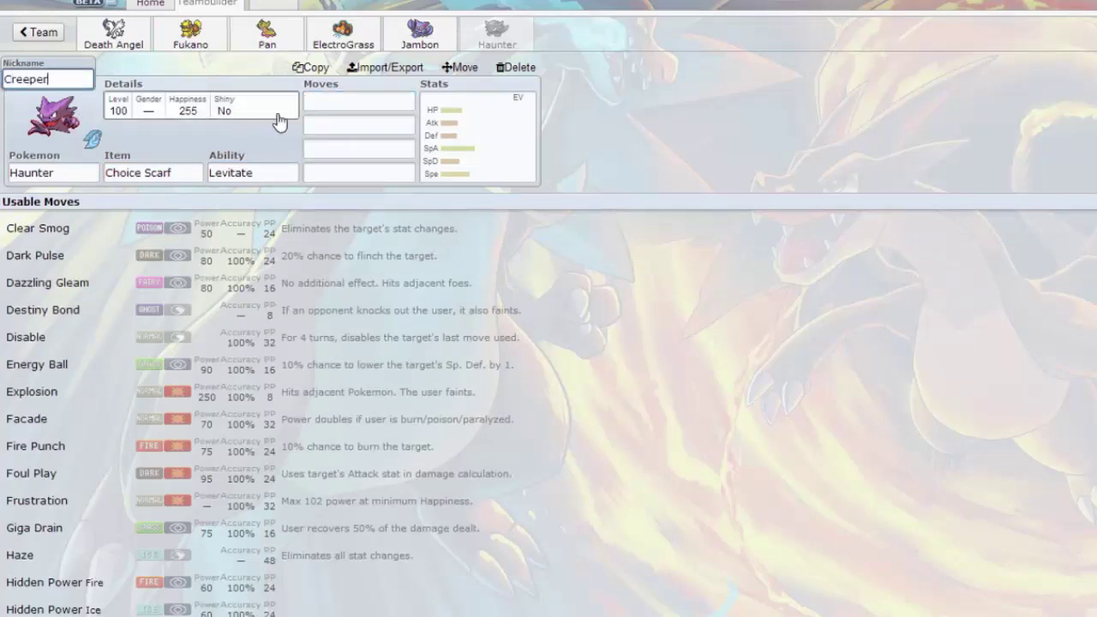
pyautogui.click(381, 69)
pyautogui.click(435, 110)
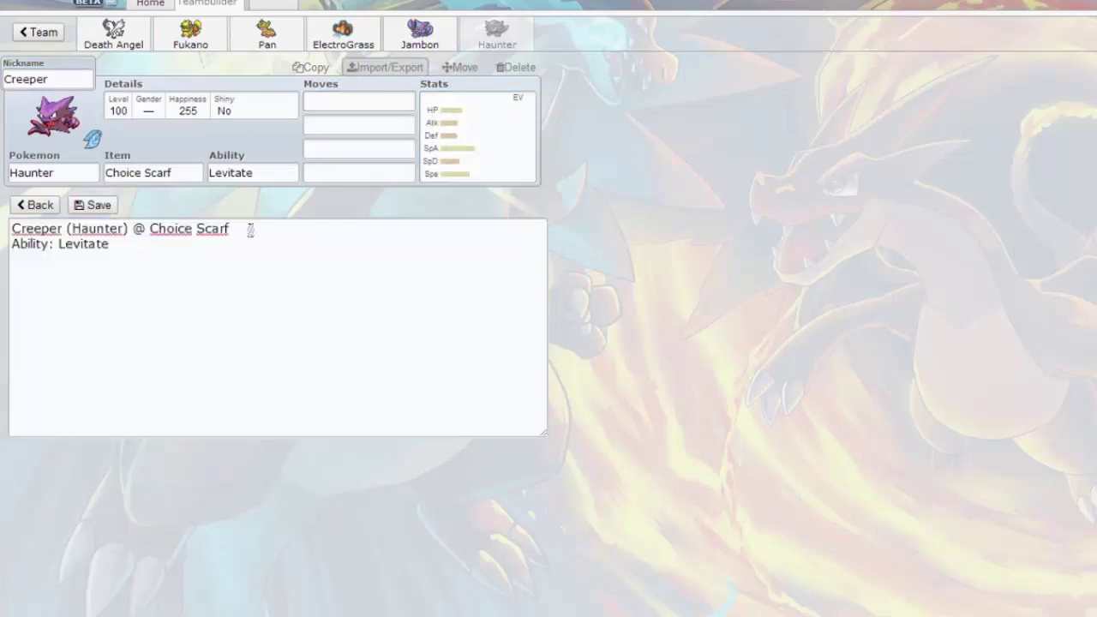
pyautogui.click(36, 205)
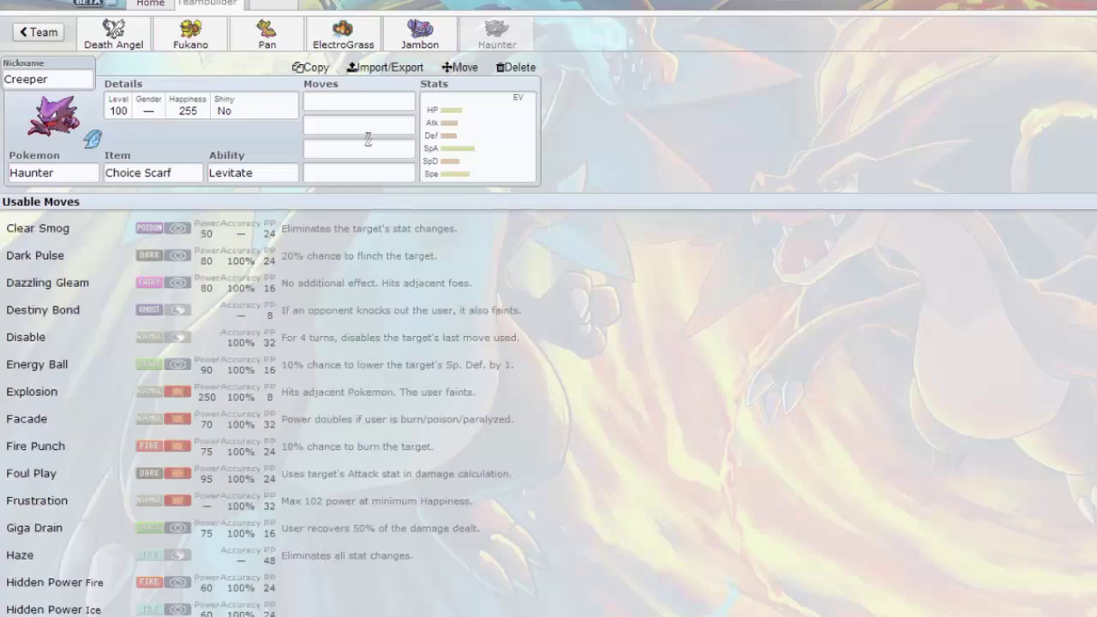
# - Give Haunter the moves Sludge Wave, Shadow Ball, Energy Ball and Destiny Bond
pyautogui.click(347, 96)
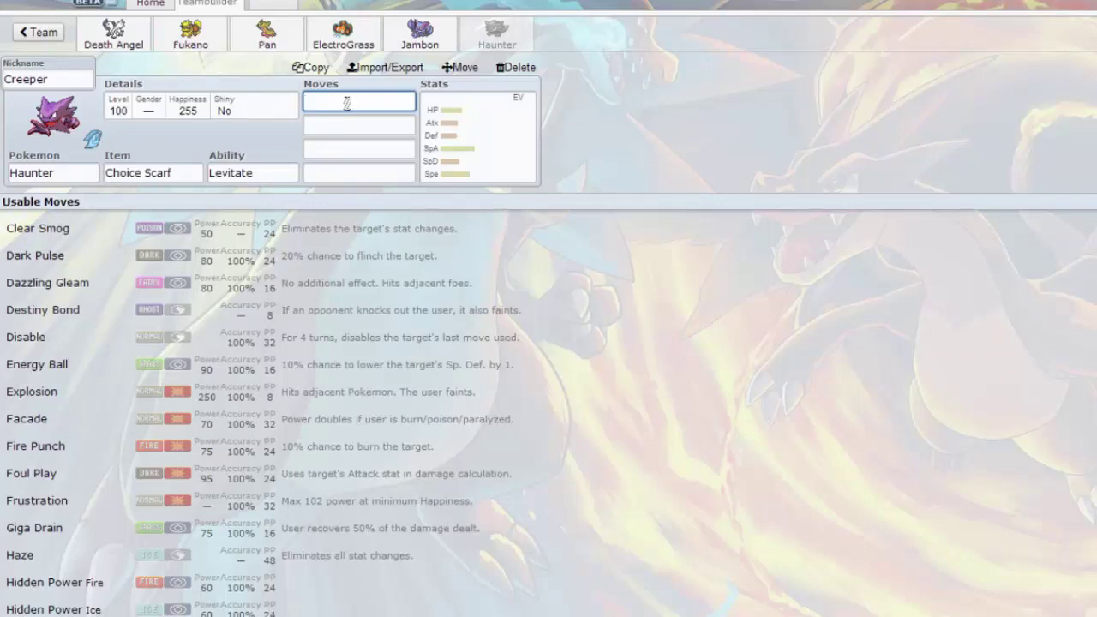
pyautogui.write('slud')
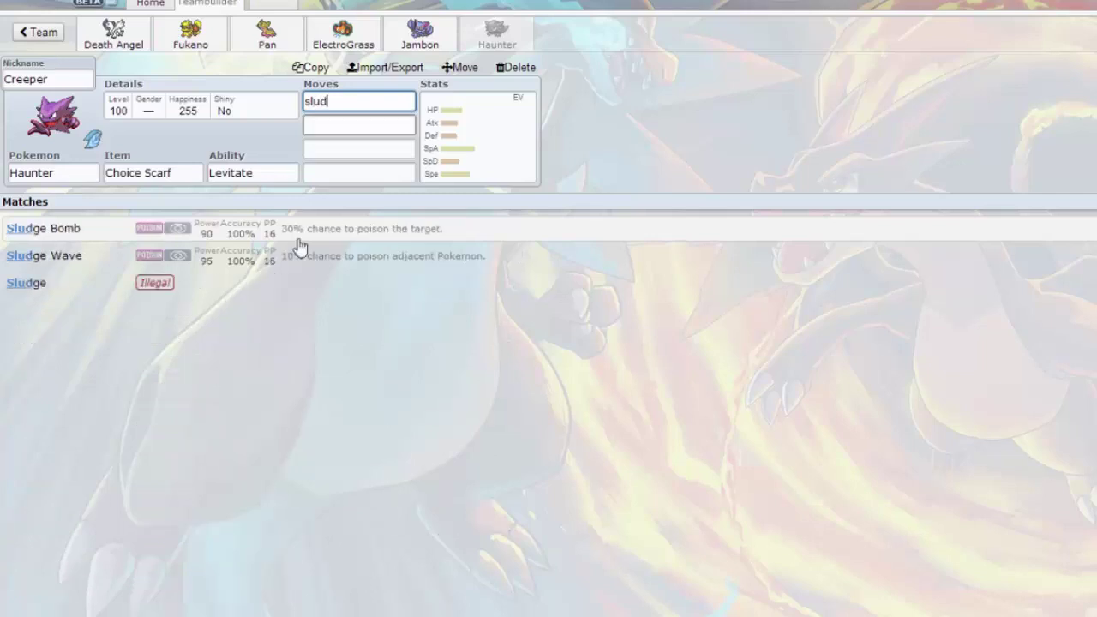
pyautogui.click(194, 260)
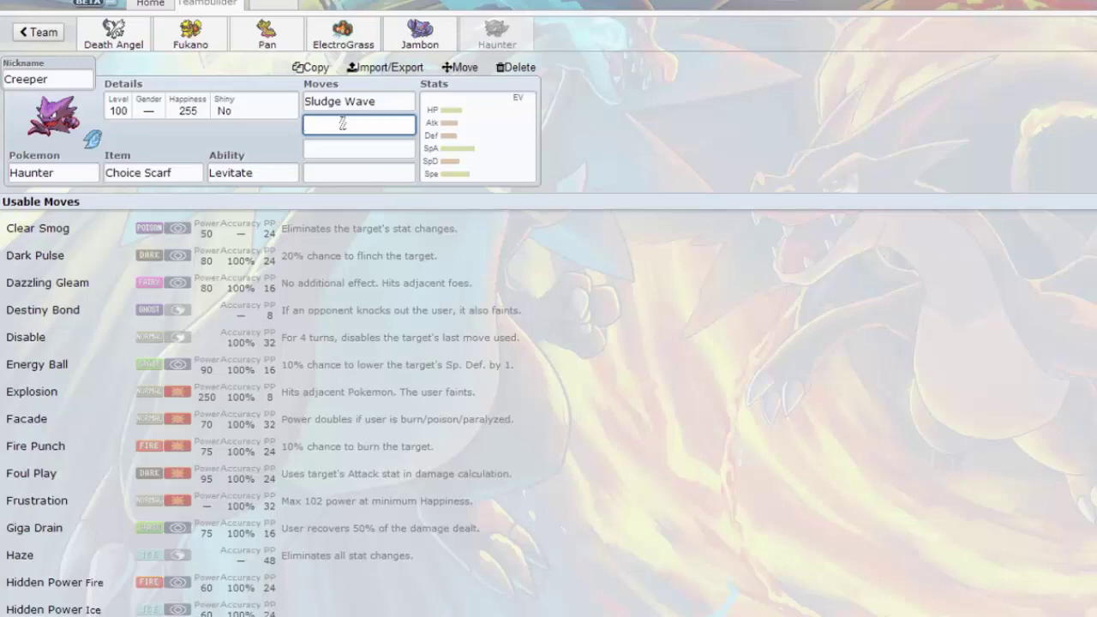
pyautogui.write('sh')
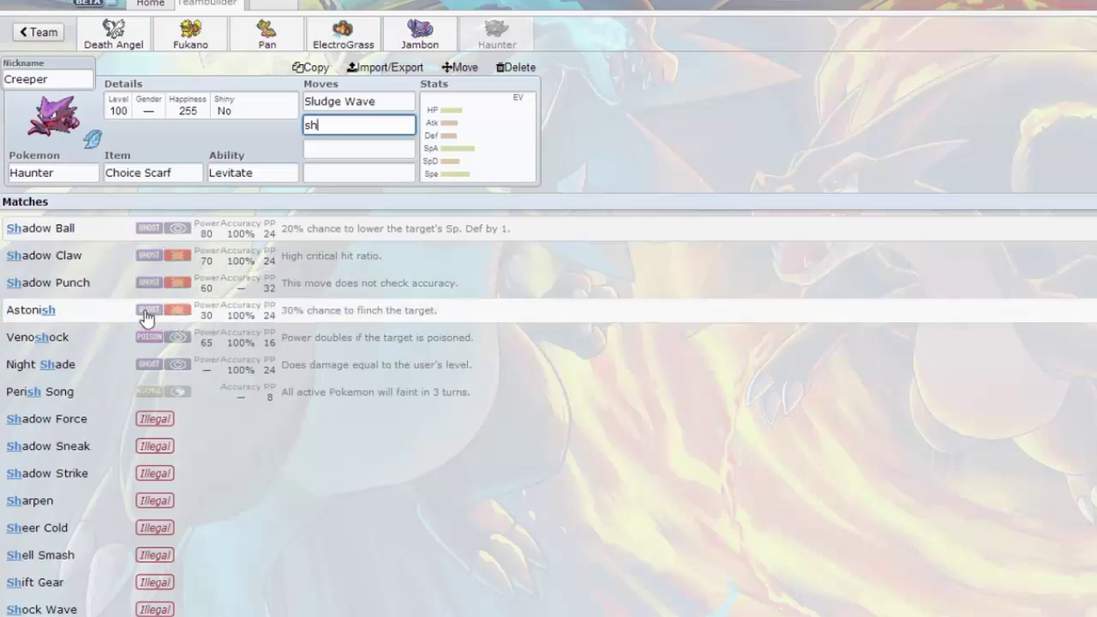
pyautogui.click(150, 229)
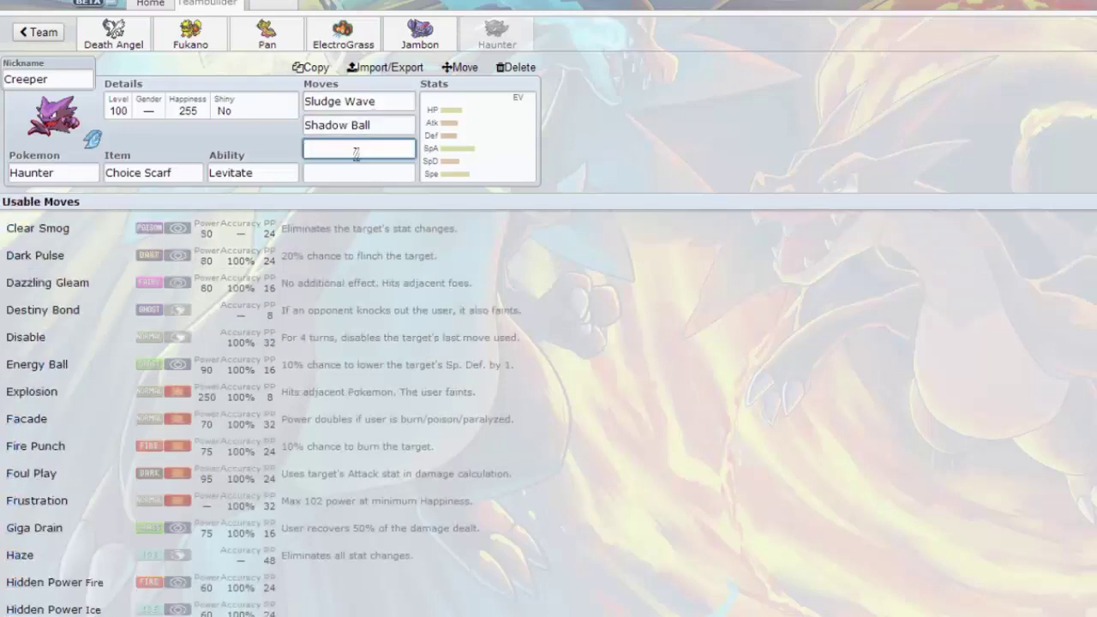
pyautogui.write('energ')
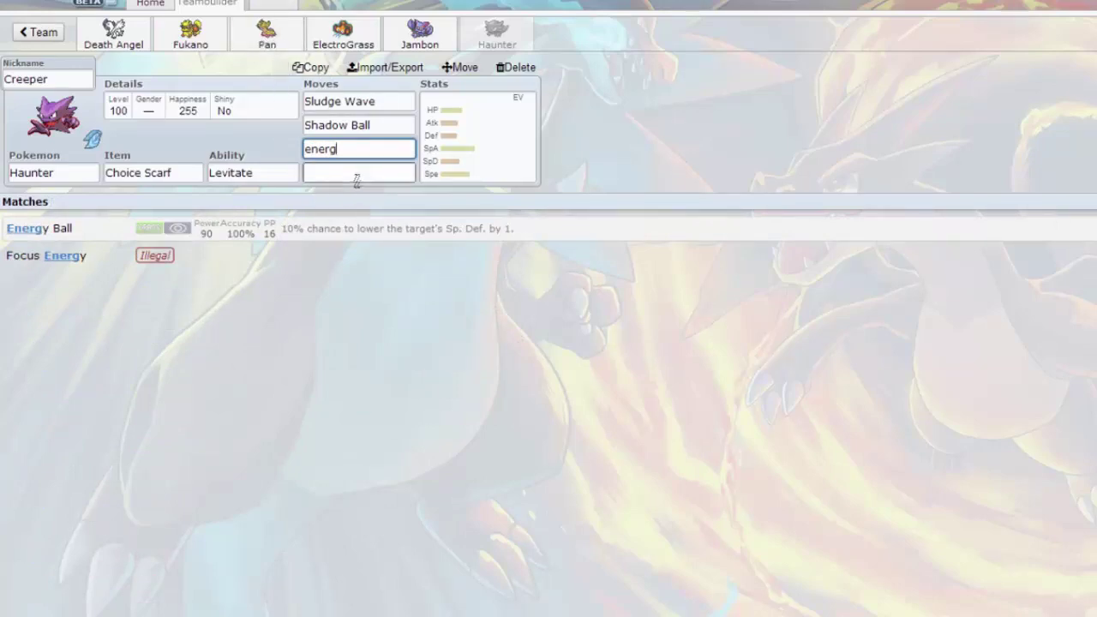
pyautogui.click(300, 232)
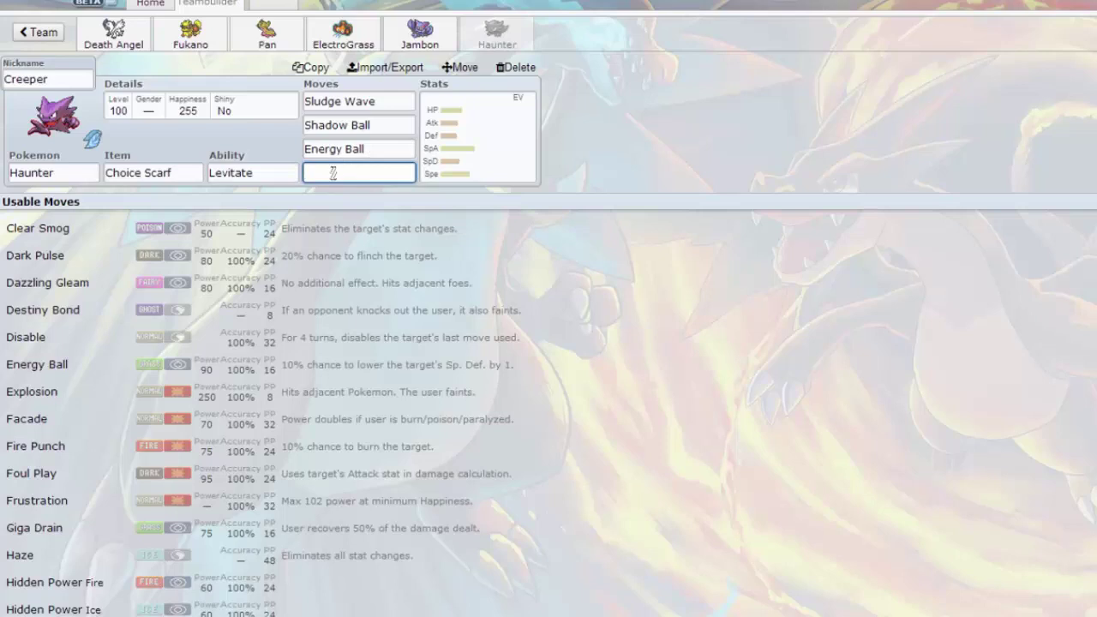
pyautogui.write('des')
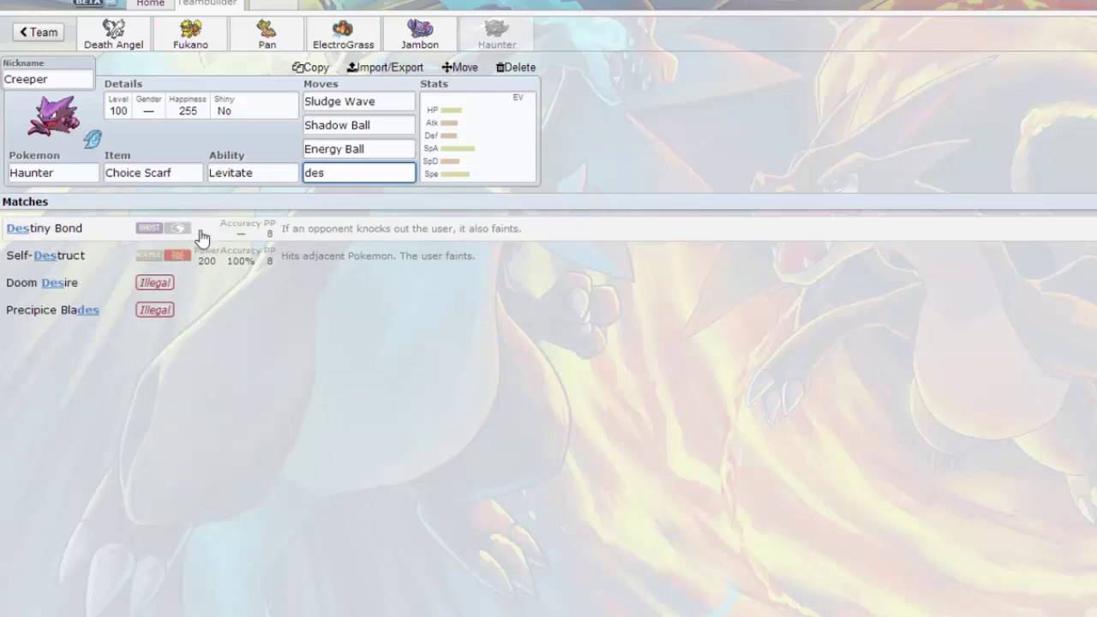
pyautogui.click(203, 237)
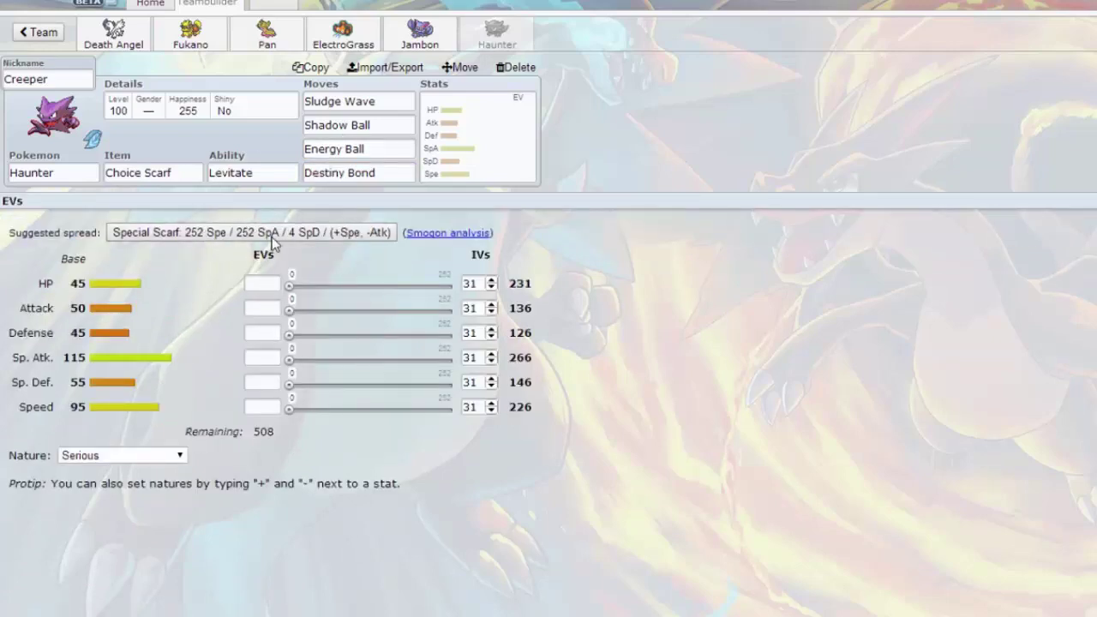
# - Assign 224 Speed EVs and 252 Sp. Atk. EVs to Haunter, marking Sp. Atk. as the nature-boosted stat
pyautogui.click(254, 403)
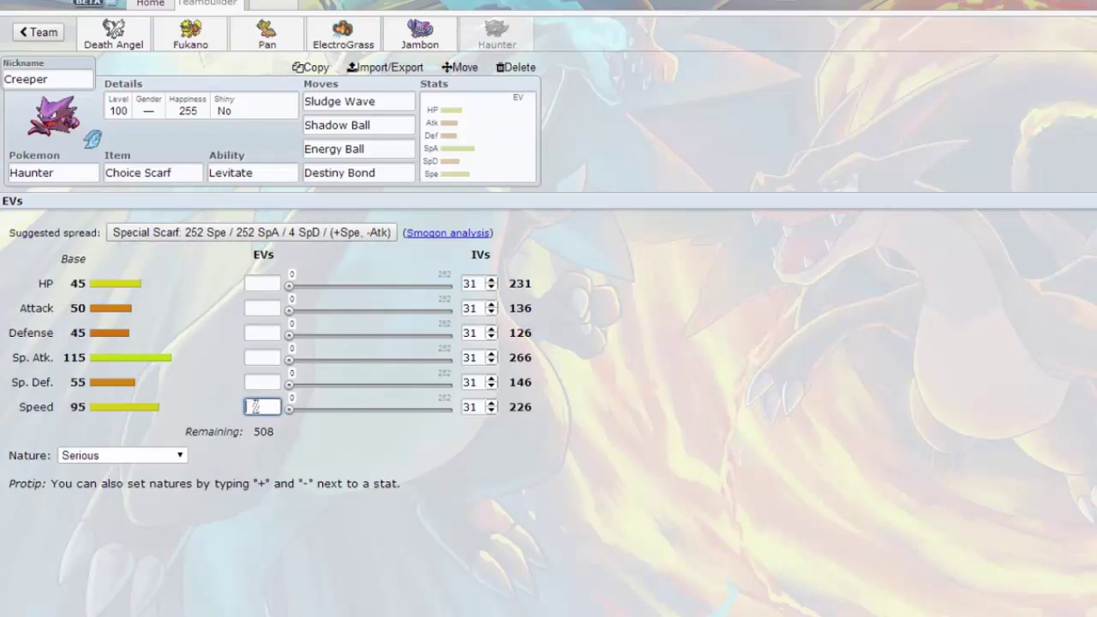
pyautogui.write('24')
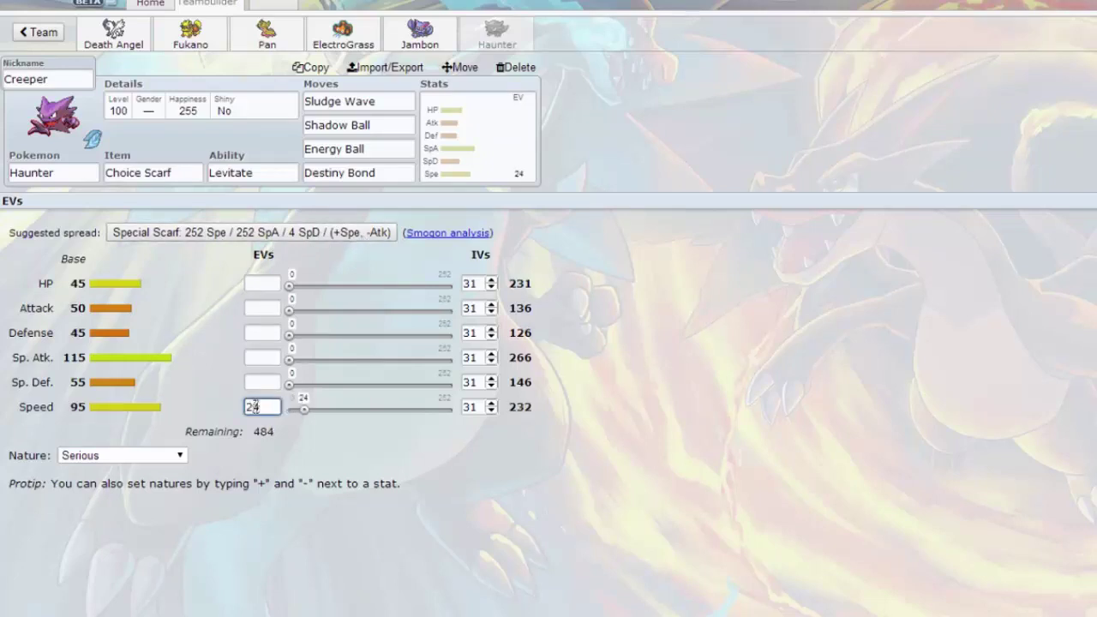
pyautogui.press('BackSpace')
pyautogui.write('24')
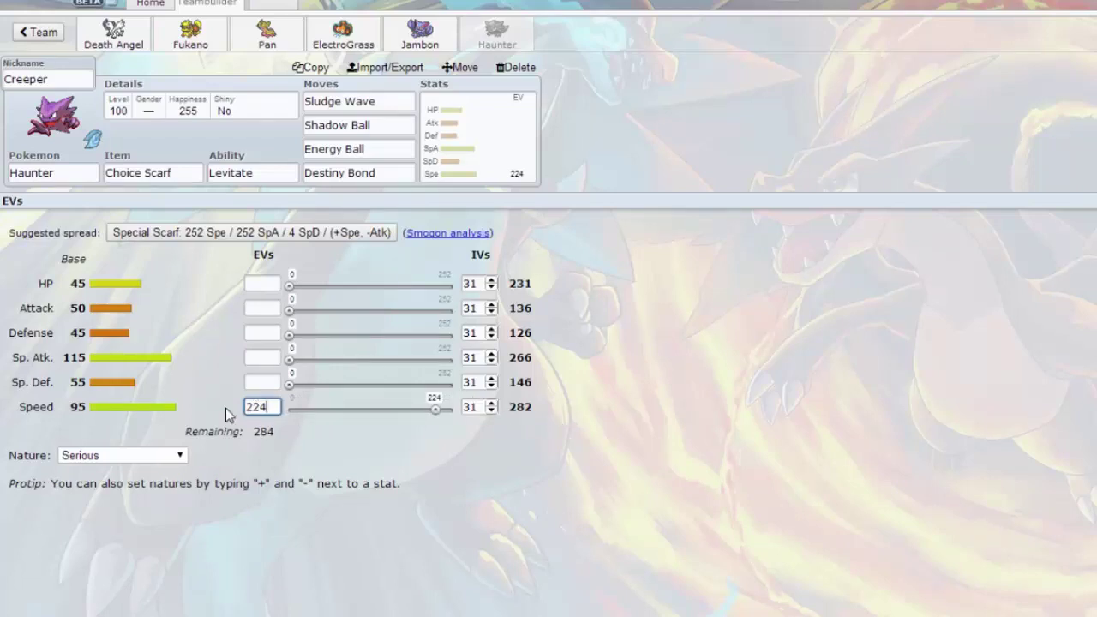
pyautogui.click(256, 353)
pyautogui.write('252+')
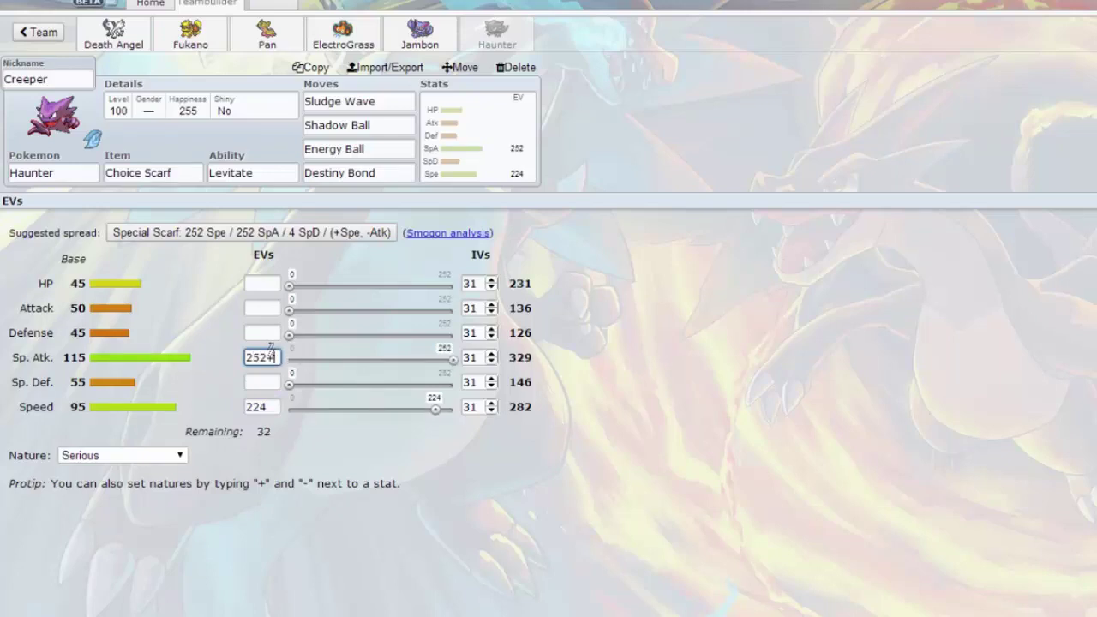
# - Complete Haunter's Modest nature by lowering Attack, and assign it 32 HP EVs
pyautogui.click(267, 306)
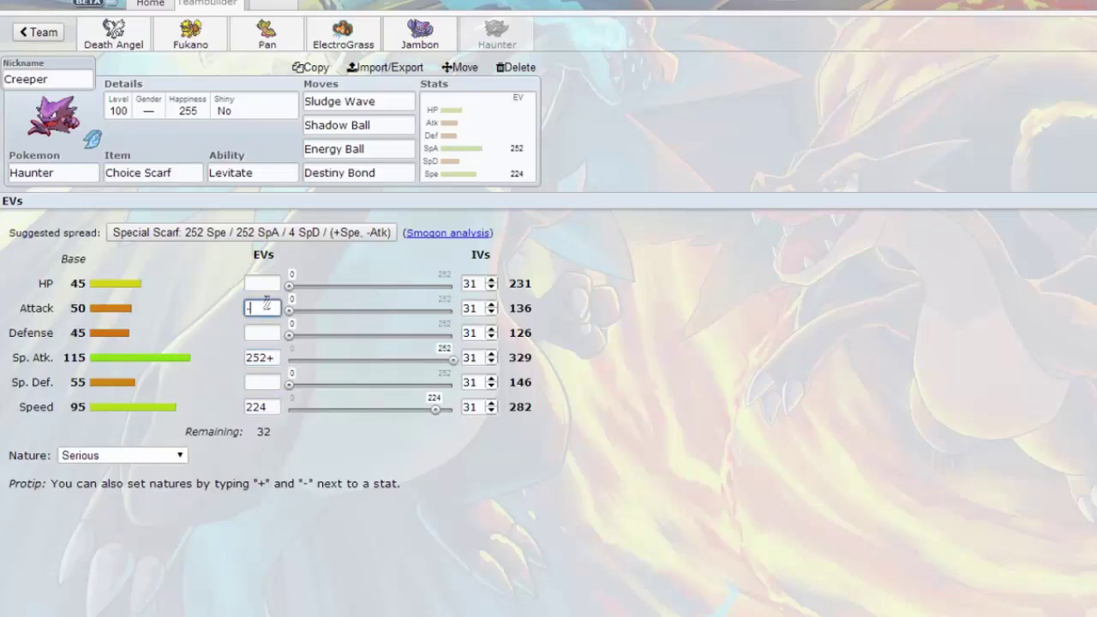
pyautogui.write('-')
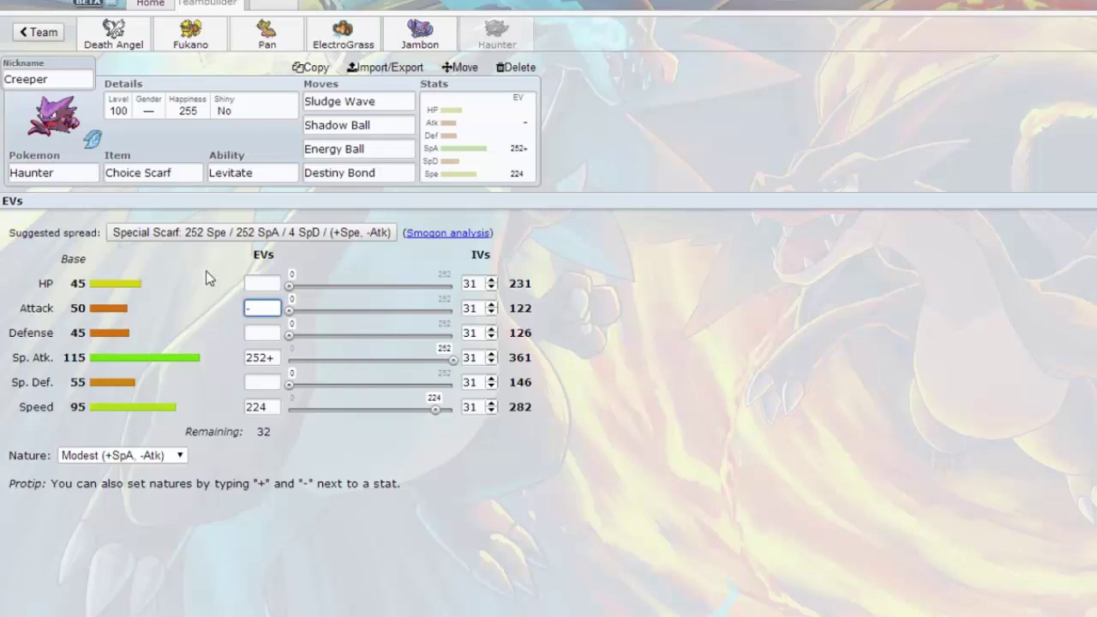
pyautogui.click(266, 285)
pyautogui.write('31')
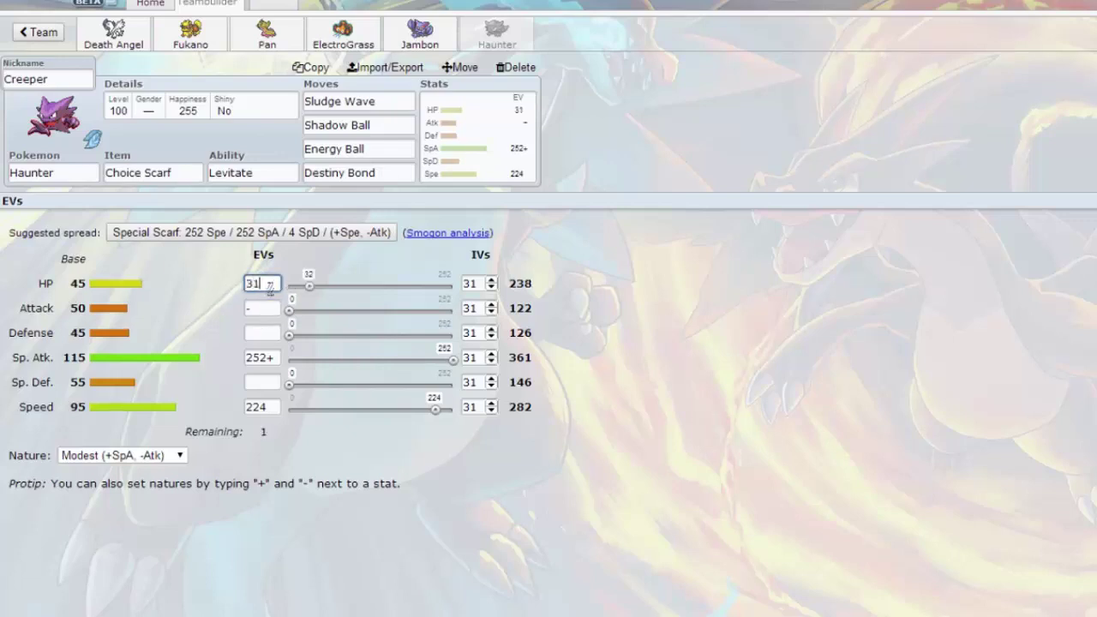
pyautogui.press('BackSpace')
pyautogui.write('2')
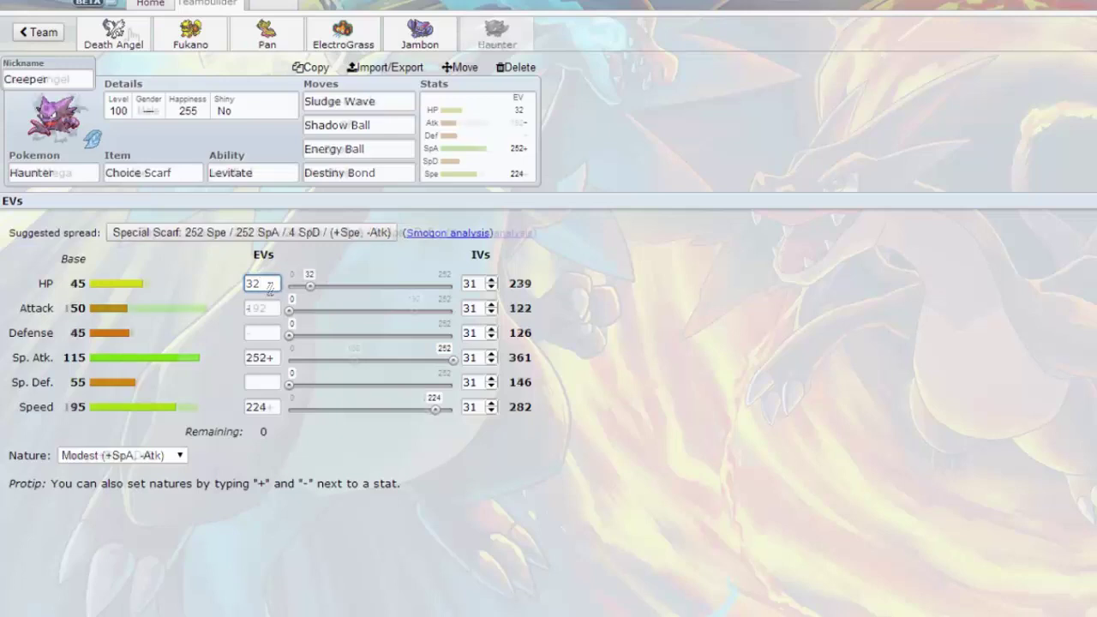
# - Review the finished sets of all six team members one after another, from Death Angel through Creeper
pyautogui.click(113, 34)
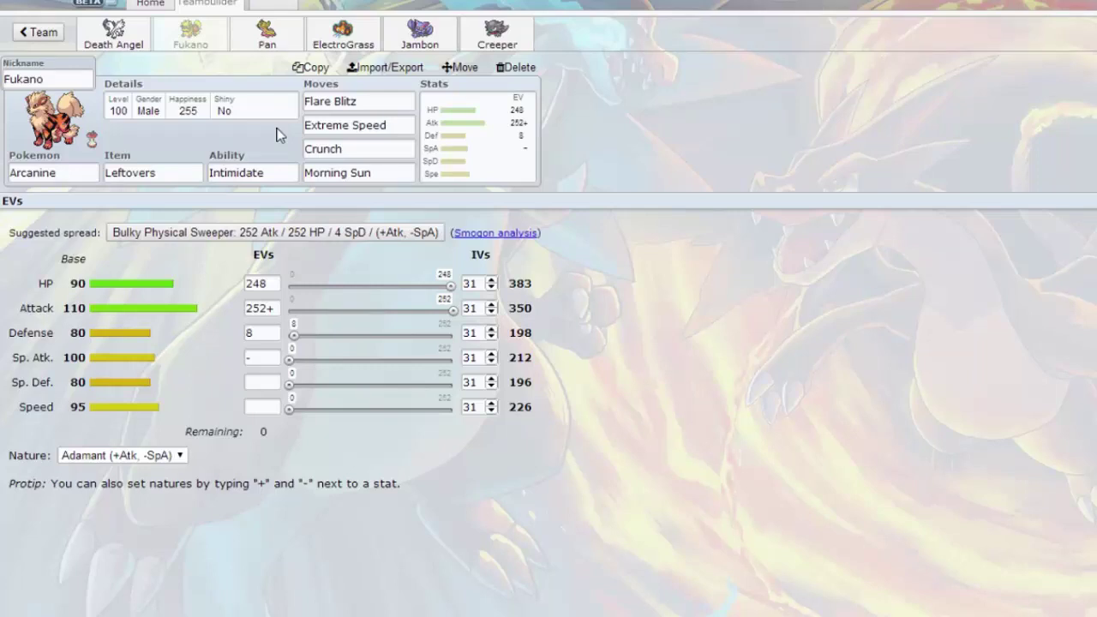
pyautogui.click(271, 43)
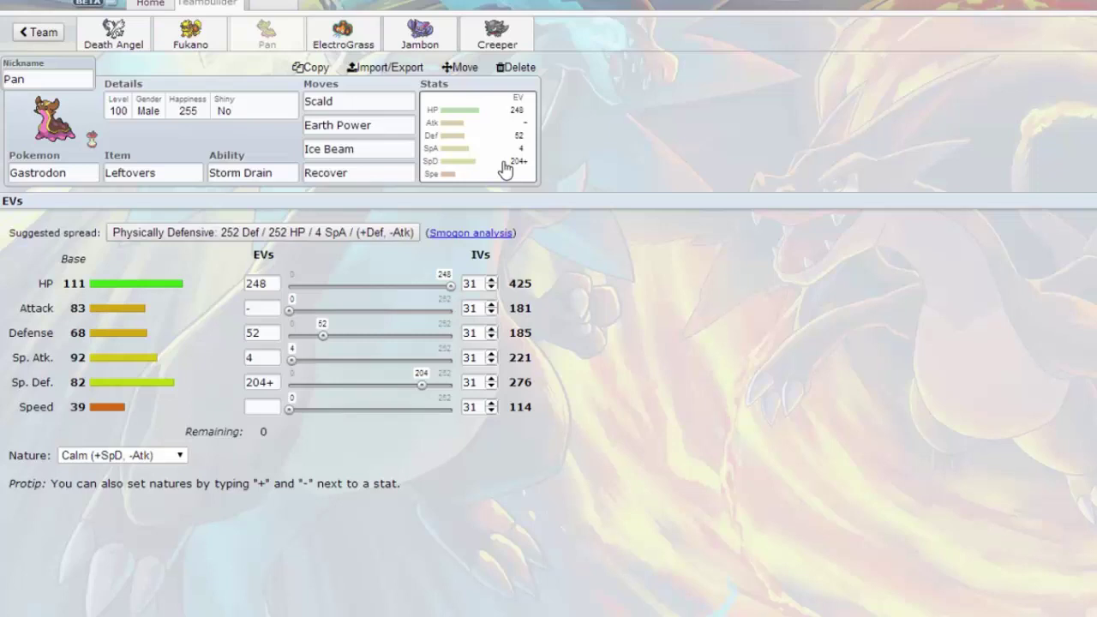
pyautogui.click(341, 38)
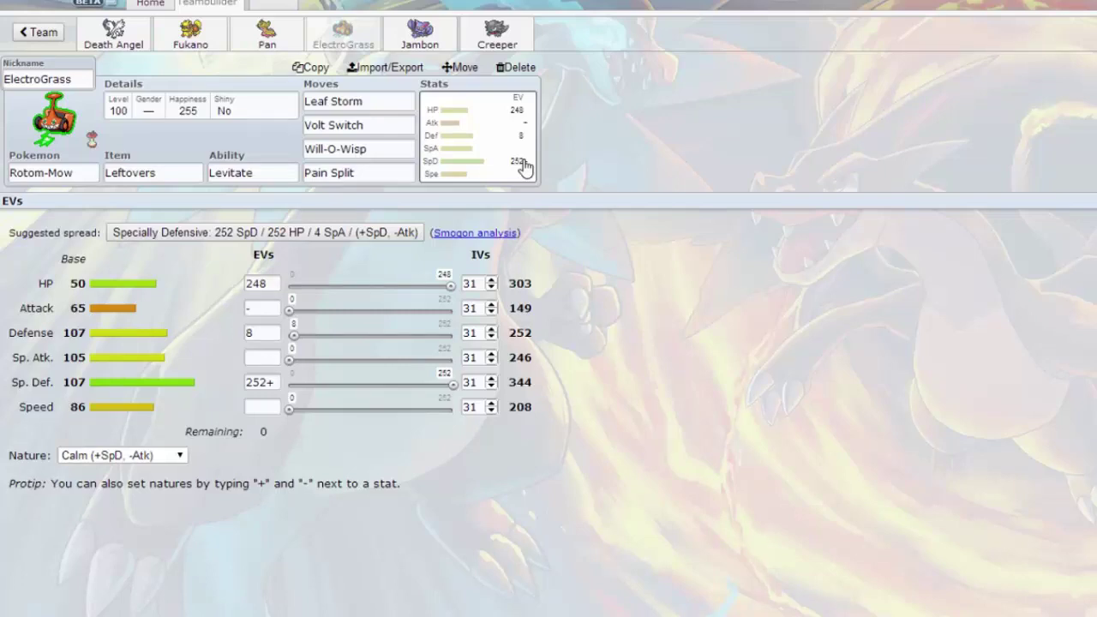
pyautogui.click(409, 39)
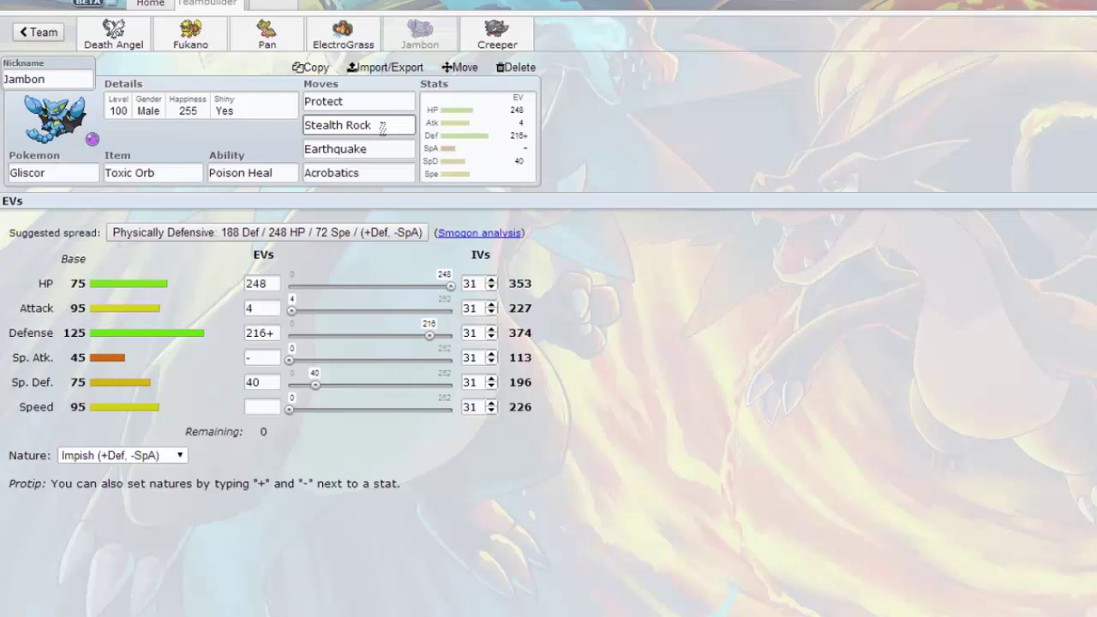
pyautogui.click(494, 34)
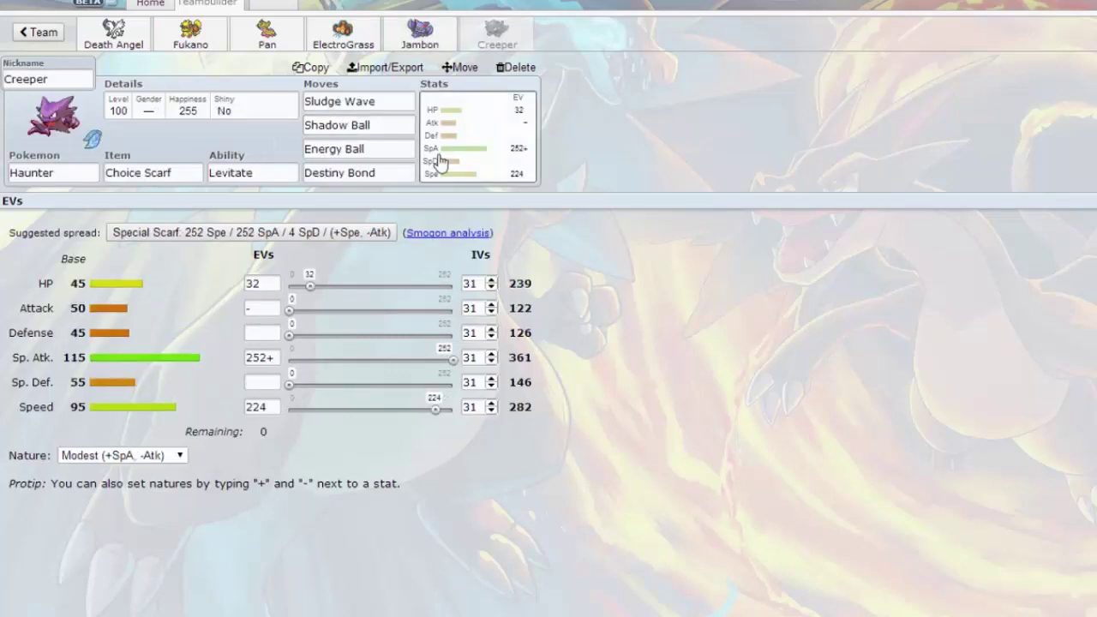